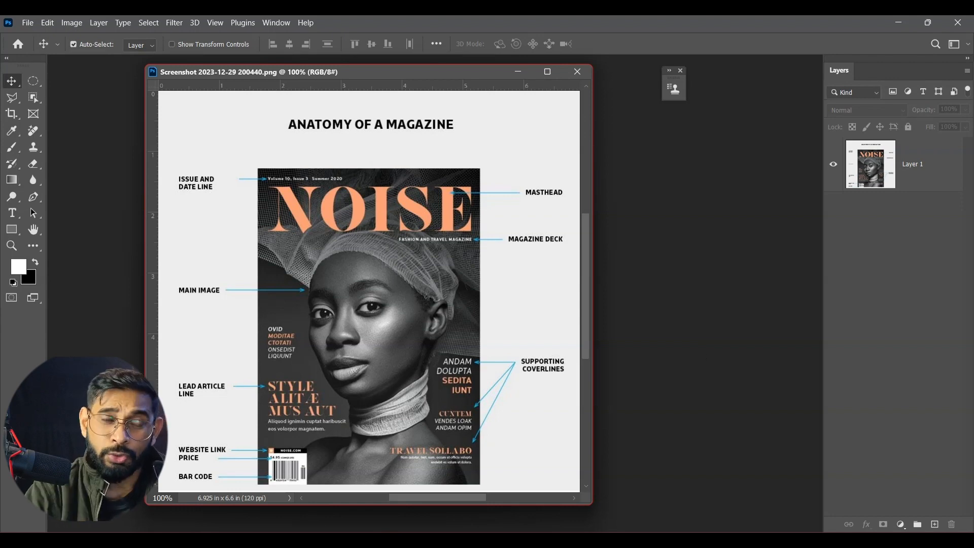
- Minimise the magazine reference and set up a new document in inches, 8.75 wide by 11.25 high
mouse_move(665, 541)
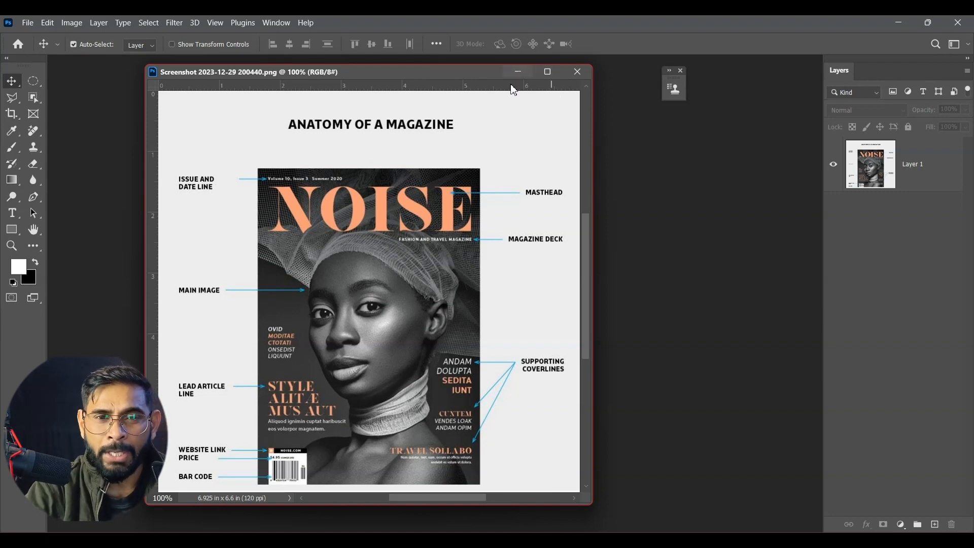
left_click(523, 74)
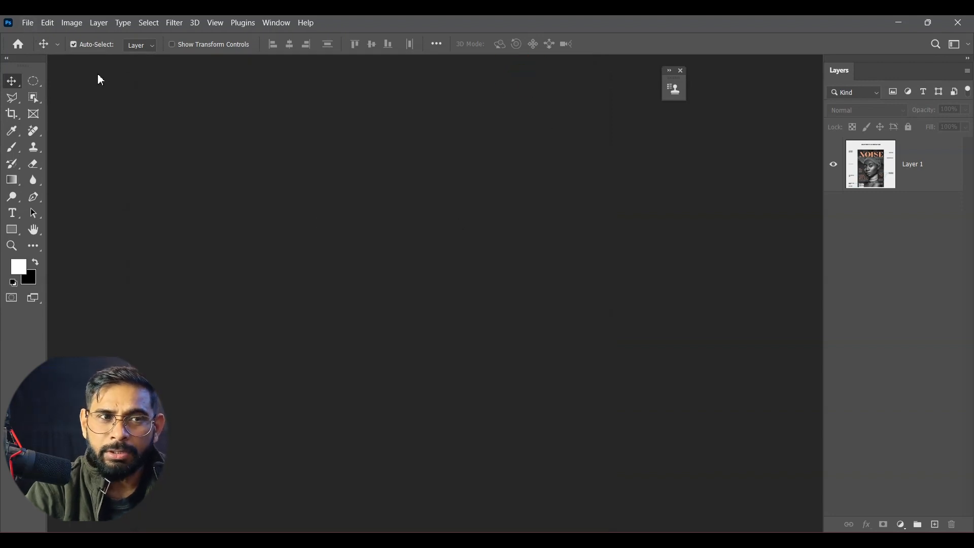
left_click(30, 24)
left_click(37, 34)
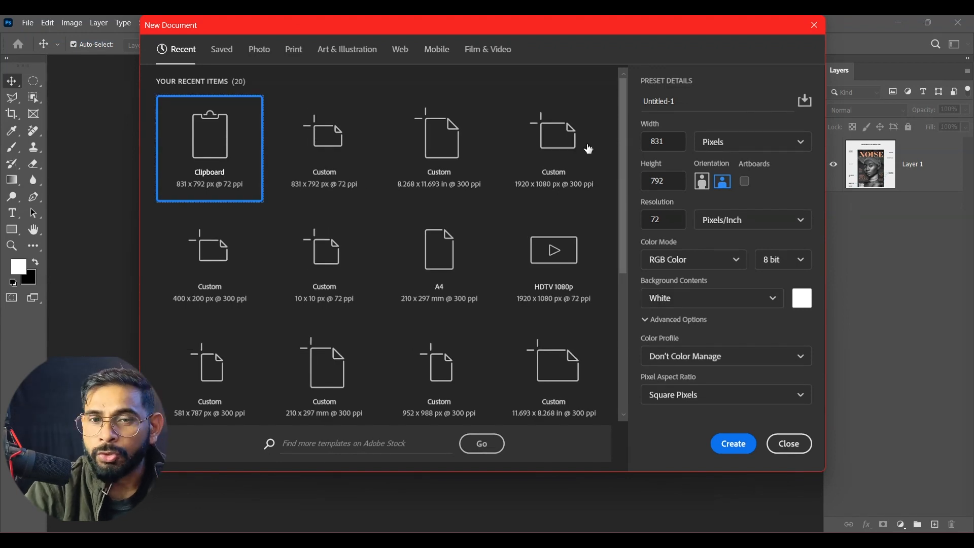
left_click(729, 142)
left_click(729, 166)
left_click(683, 142)
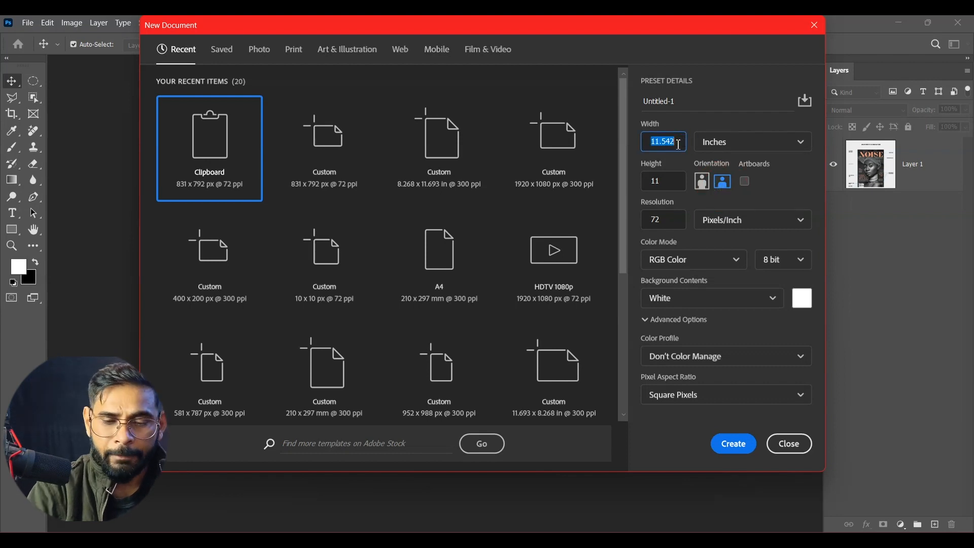
type("8.75")
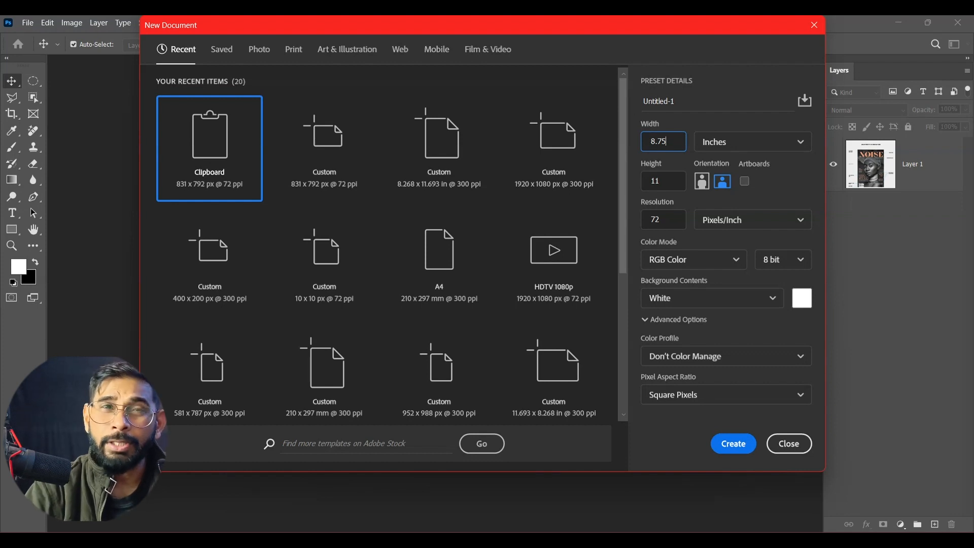
key("Tab")
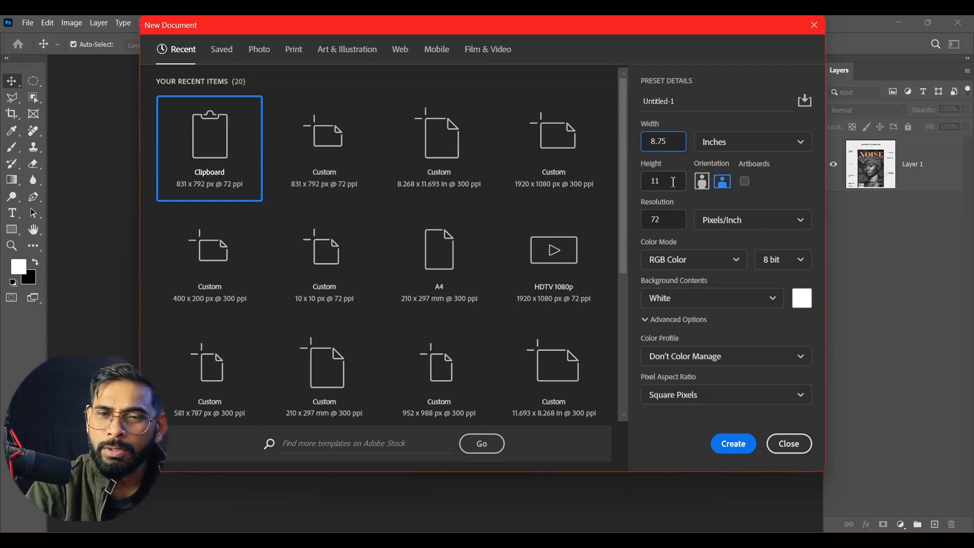
left_click(636, 178)
type("11.25")
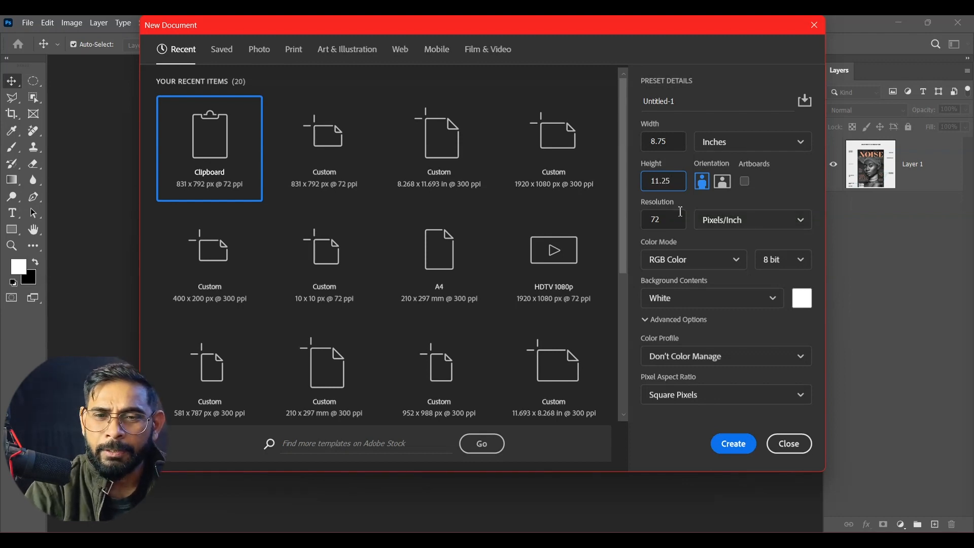
- Set the new document's resolution to 300 pixels/inch and its color mode to CMYK Color, and create it
key("Tab")
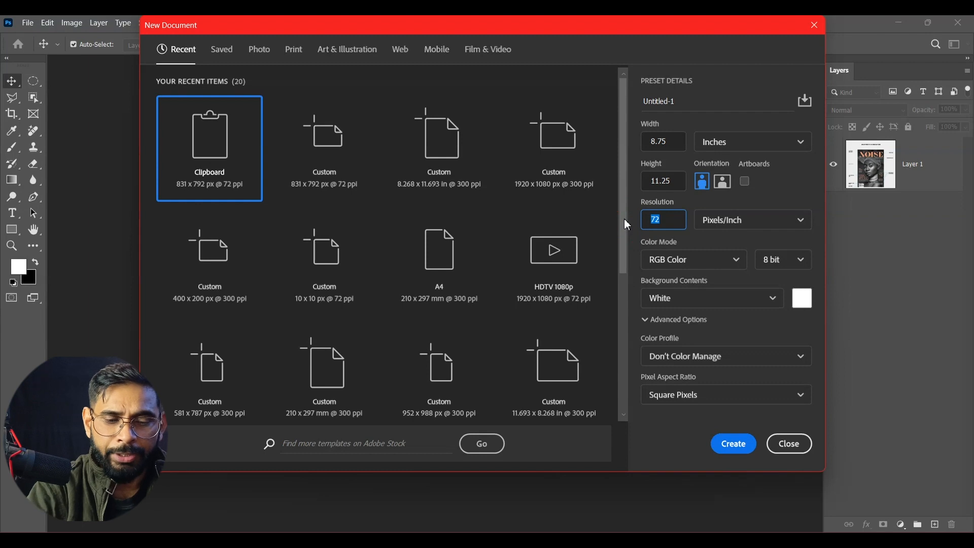
type("300")
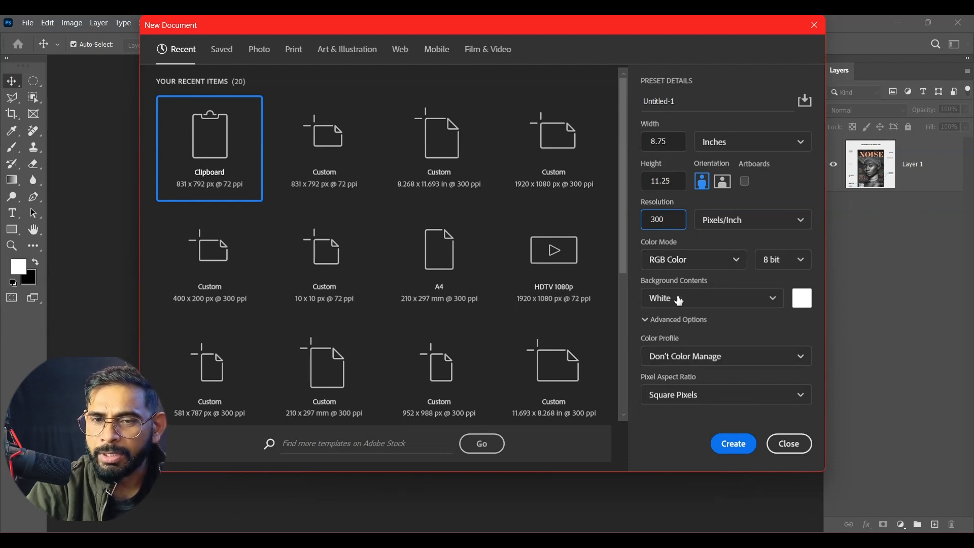
left_click(719, 265)
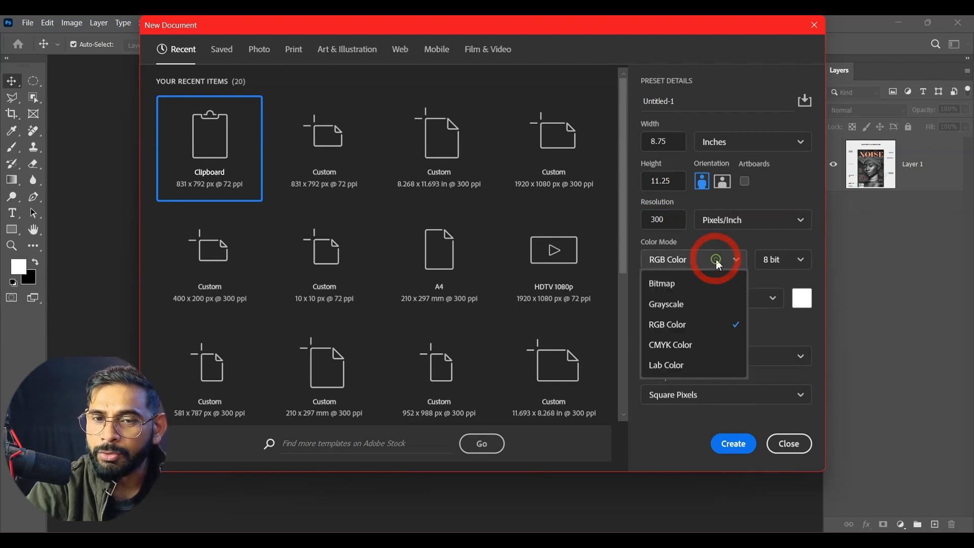
left_click(681, 349)
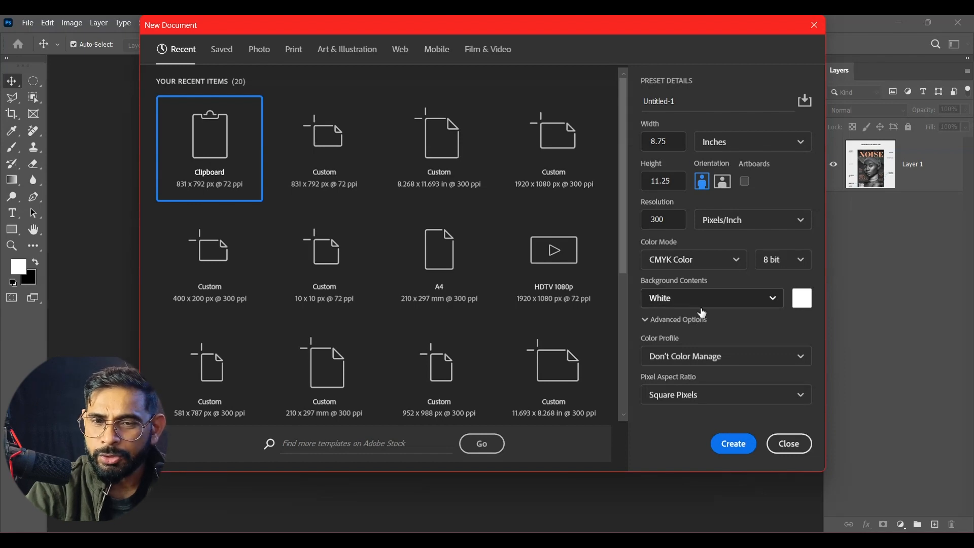
left_click(728, 444)
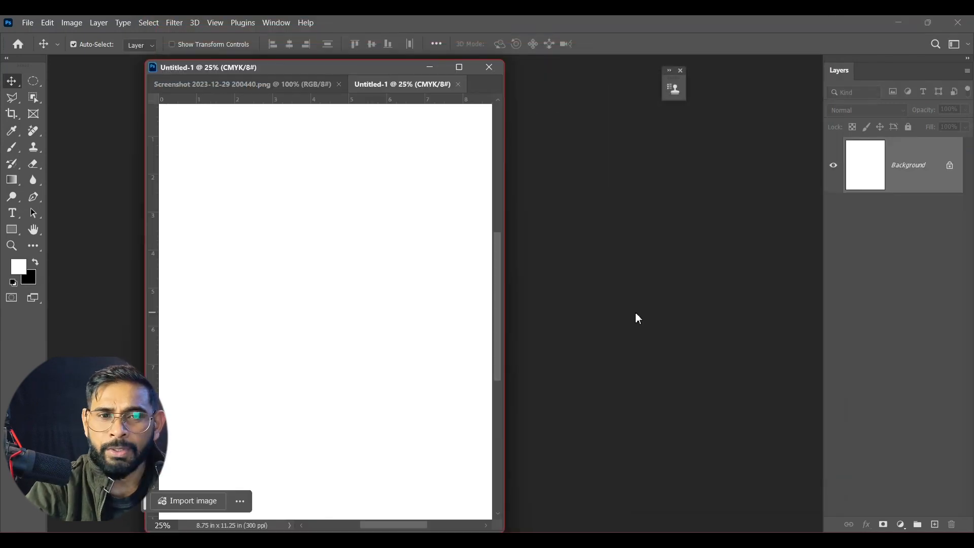
- Separate the blank Untitled-1 document from the reference screenshot and clear the reference out of the way
left_click_drag(403, 90, 462, 90)
left_click(548, 85)
left_click(518, 67)
left_click_drag(590, 105, 426, 61)
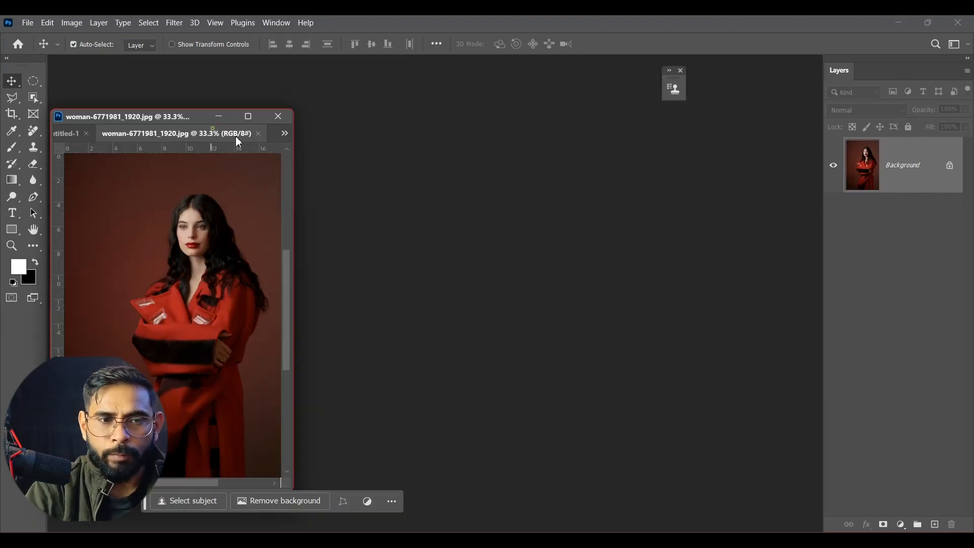
- Float the woman-6771981_1920.jpg photo in its own window, copy it into Untitled-1 and minimise the photo
left_click_drag(239, 143, 583, 135)
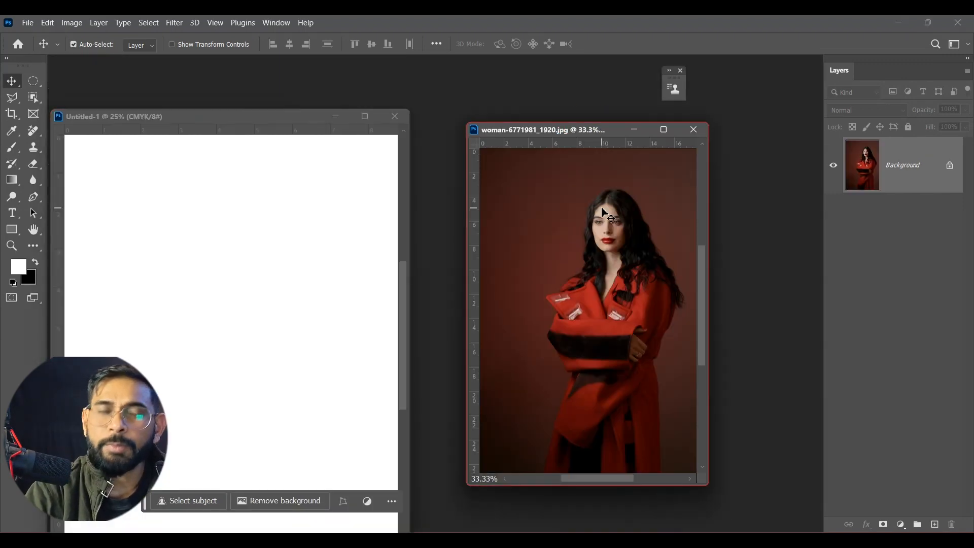
left_click_drag(603, 247, 264, 239)
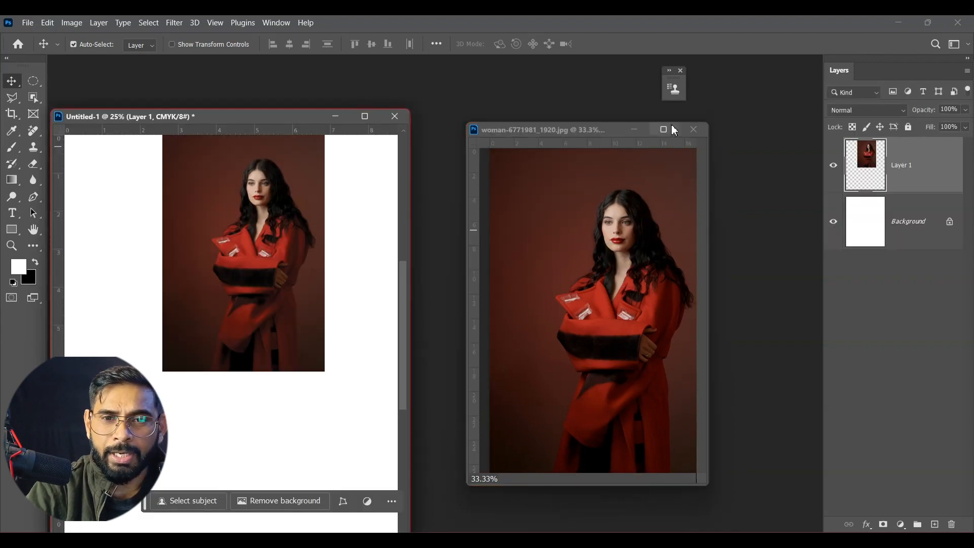
left_click(638, 130)
- Align the photo with the page's upper-left corner, scale it to about 210.59% to cover the page, and dock the document window
left_click_drag(275, 117, 382, 90)
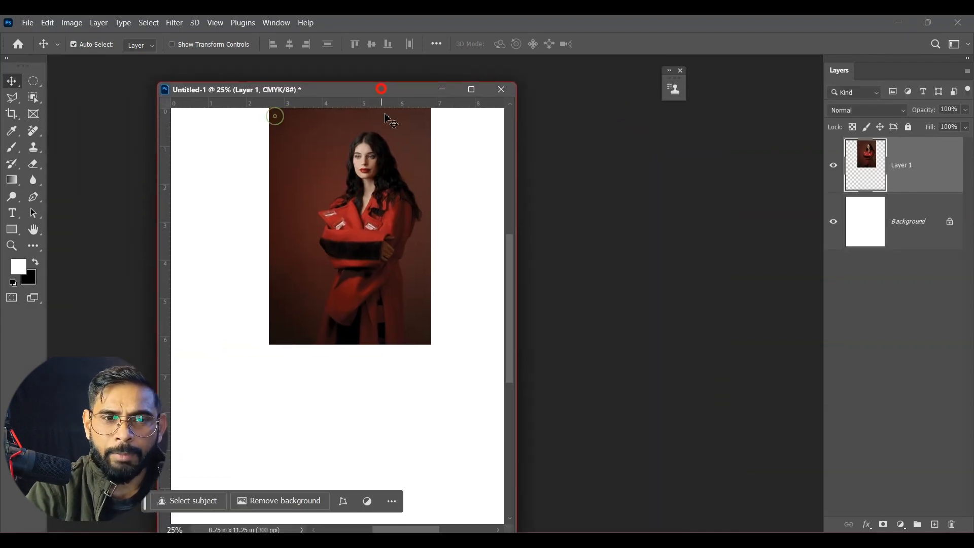
key("ctrl+minus")
left_click_drag(312, 219, 248, 227)
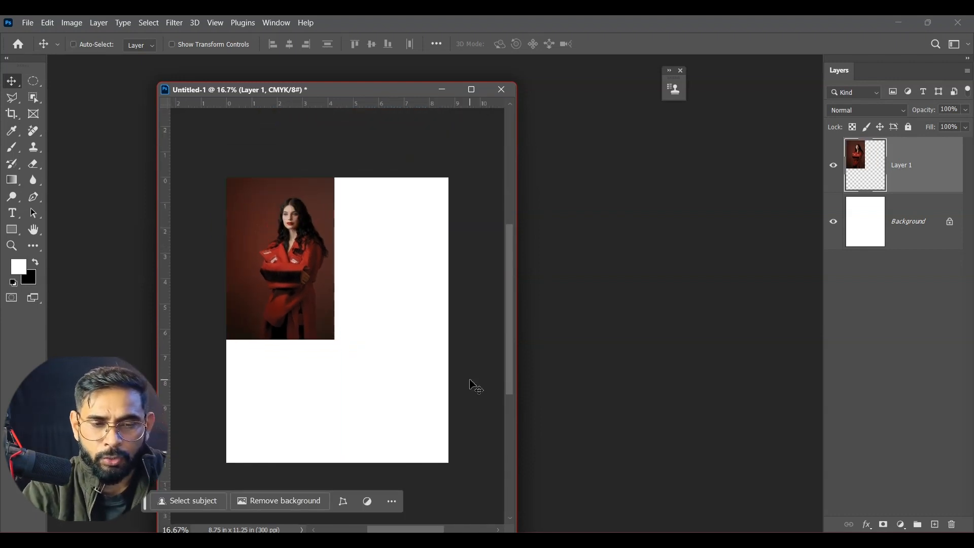
key("ctrl+t")
left_click_drag(334, 339, 474, 526)
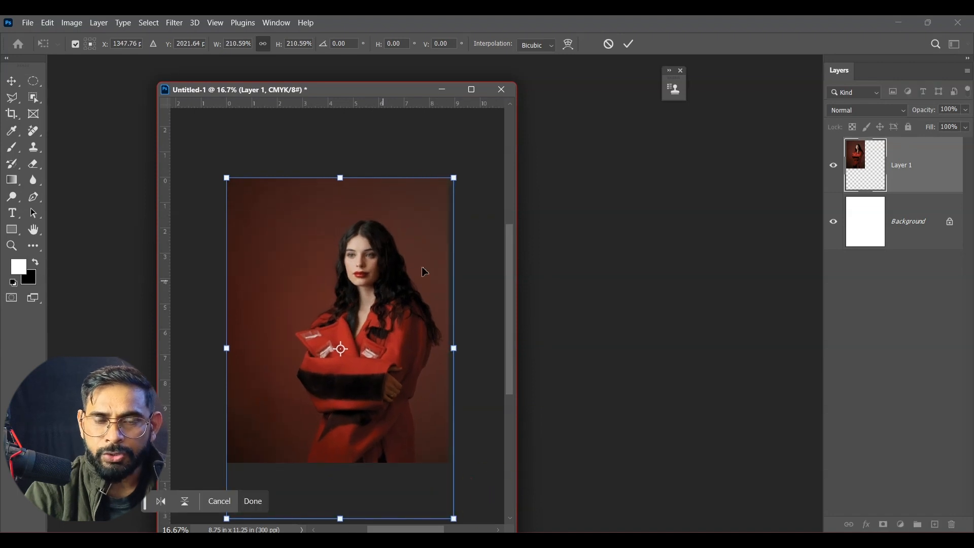
key("Return")
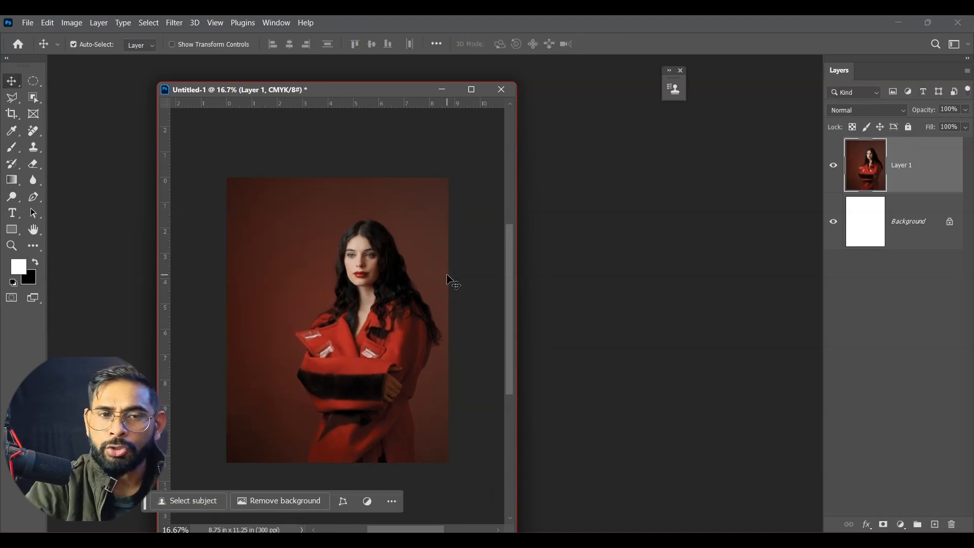
left_click_drag(372, 99, 437, 67)
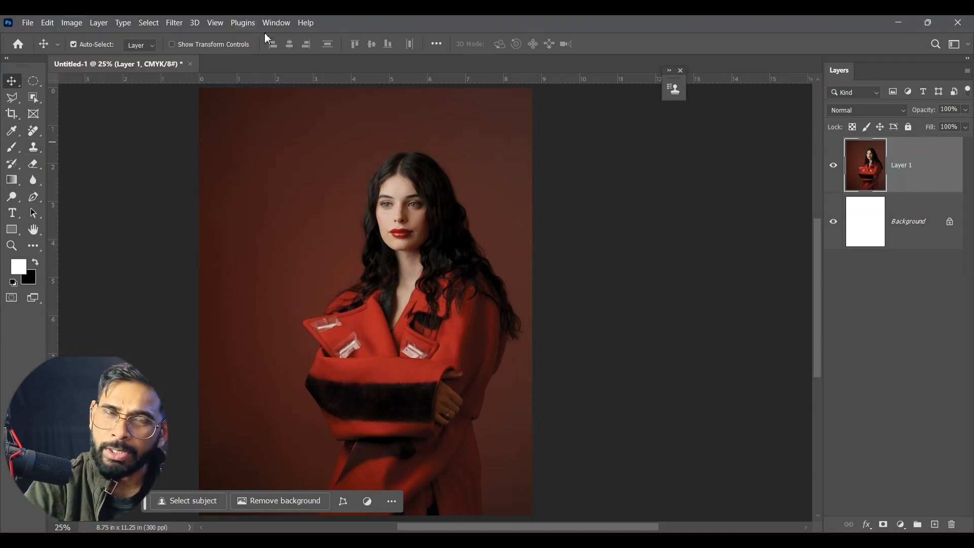
- Add a white text layer reading VOGUE to the left of the woman's head
left_click(13, 214)
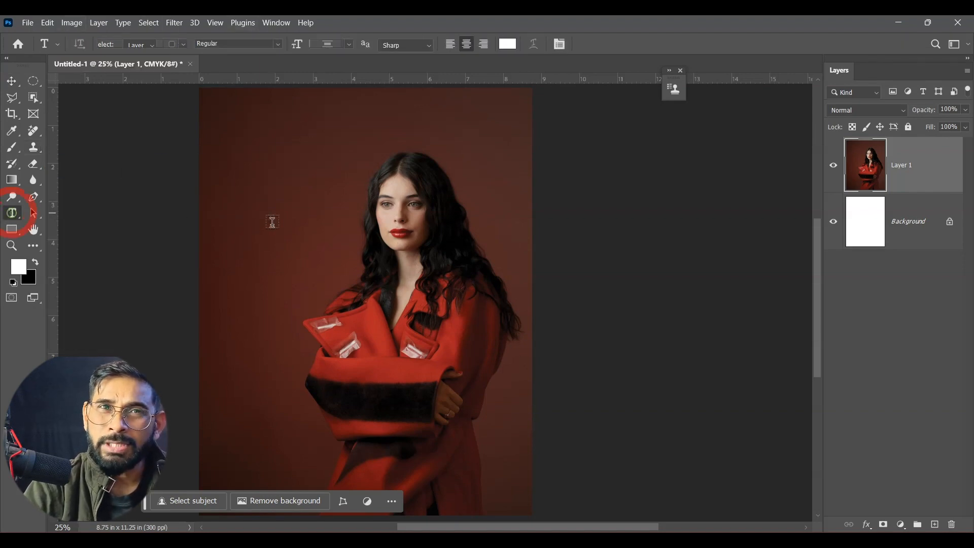
left_click(269, 182)
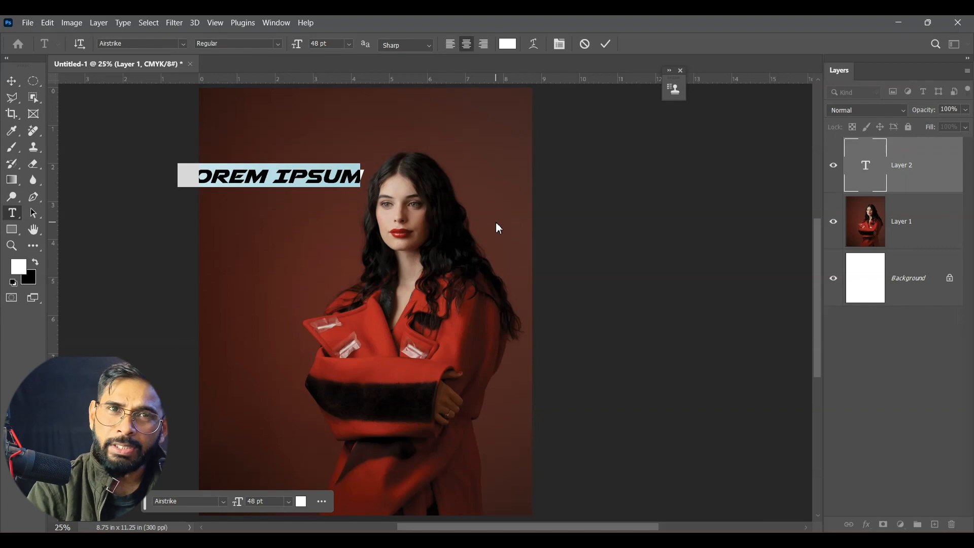
type("V")
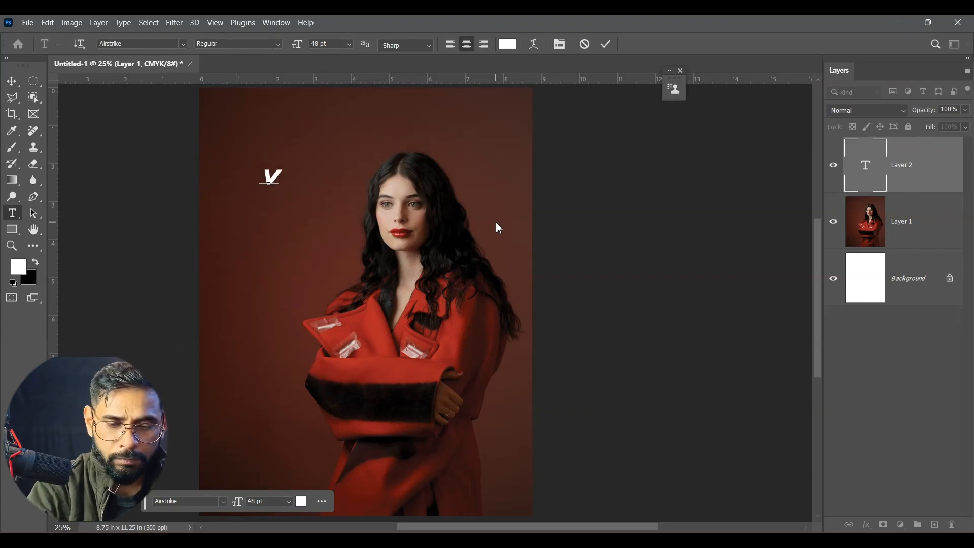
type("OGUE")
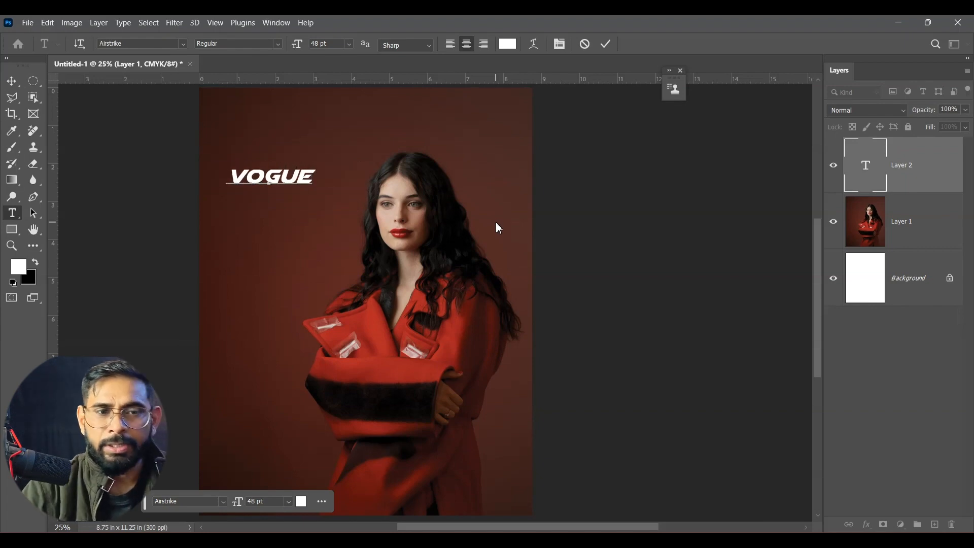
left_click(12, 80)
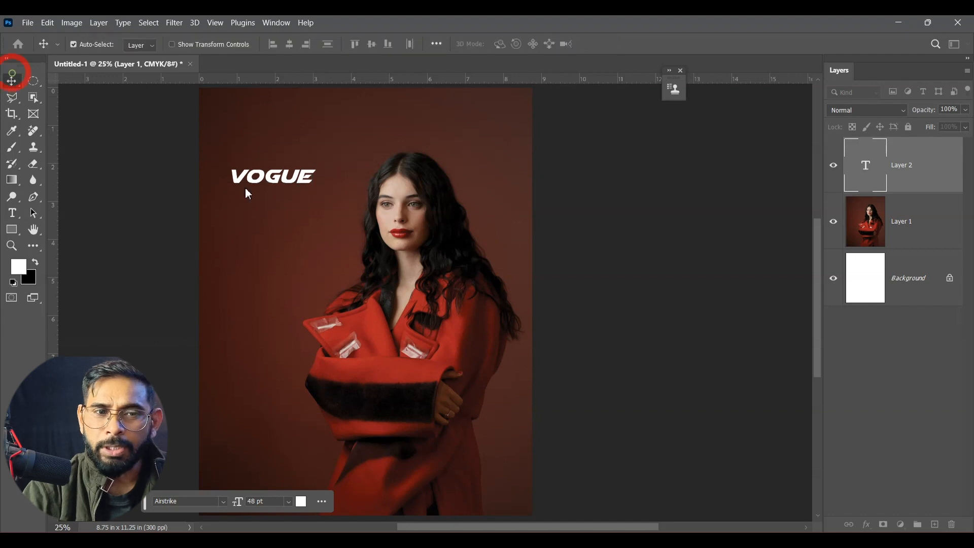
- Enlarge the VOGUE text to span the upper part of the cover and set its font to Cantiqe
key("ctrl+t")
left_click_drag(316, 186, 529, 277)
left_click_drag(429, 230, 416, 167)
key("Return")
key("t")
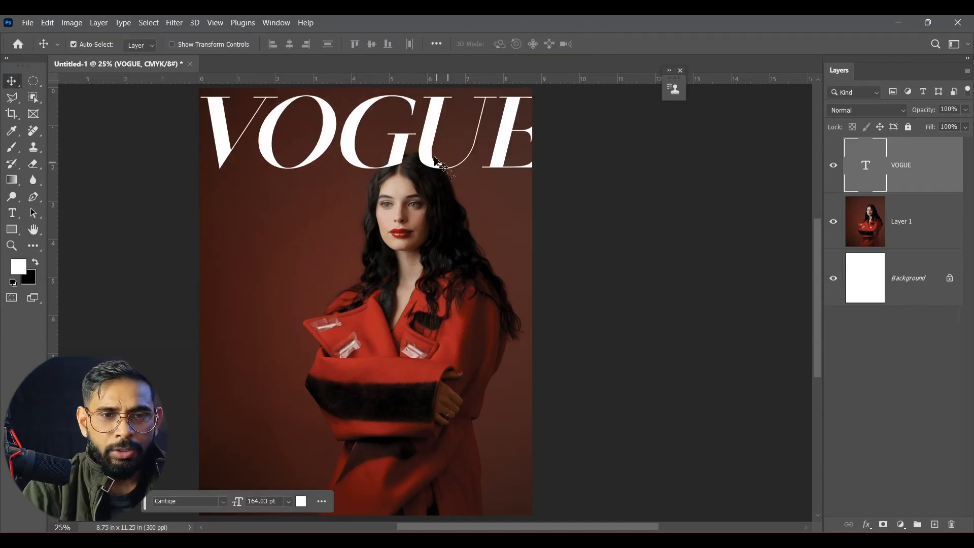
- Shift the VOGUE title slightly down and left and scale it to about 90.97% so it fits the page width
left_click_drag(420, 143, 415, 155)
key("ctrl+t")
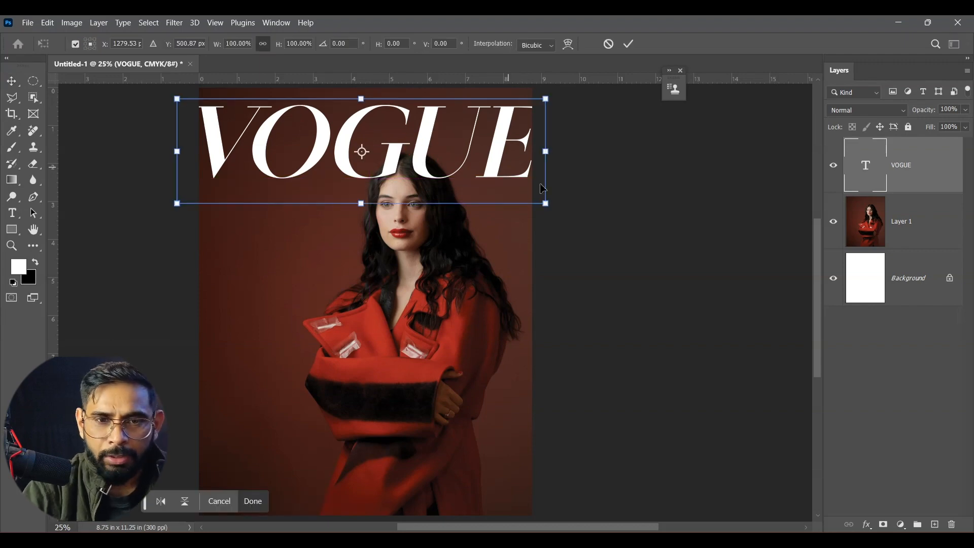
left_click_drag(548, 206, 525, 200)
key("Right")
key("Right")
key("Right")
key("Right")
key("Right")
key("Right")
key("Right")
key("Right")
key("Right")
key("Right")
key("Right")
key("Right")
key("Right")
key("Right")
key("Right")
key("Right")
key("Right")
key("Right")
key("Right")
key("Right")
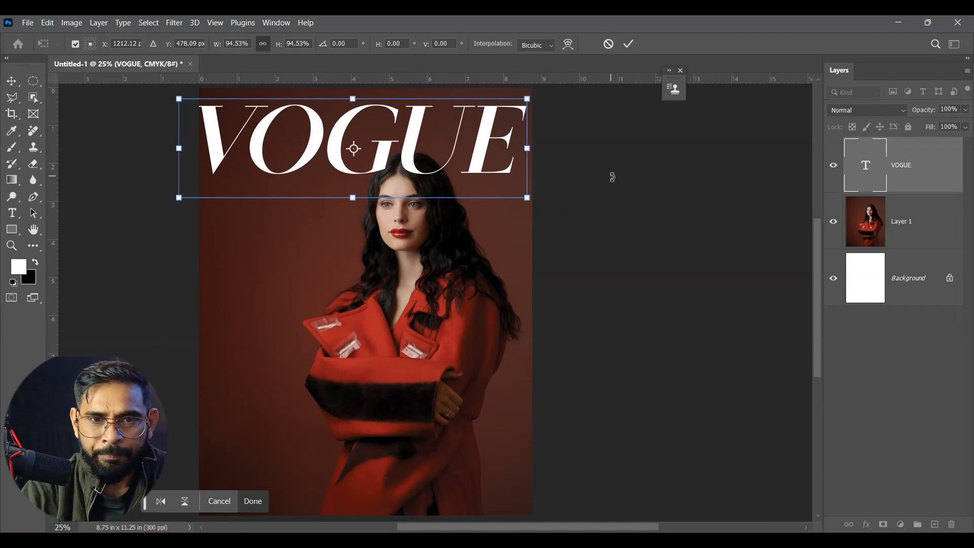
key("Right")
key("Right")
key("Right")
key("Right")
left_click_drag(535, 200, 517, 195)
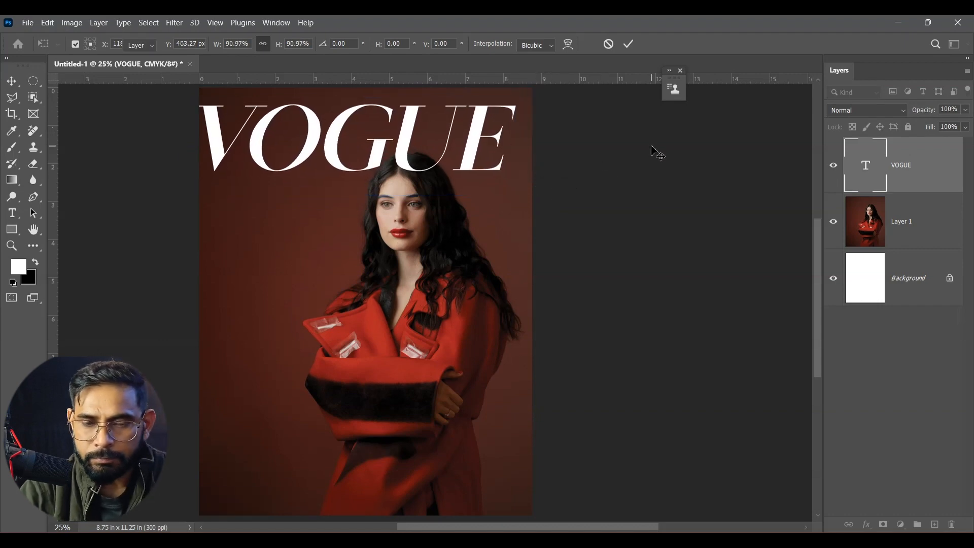
key("Return")
- Nudge the VOGUE title right, then slightly back left, to even out its side margins
key("shift+Right")
key("shift+Right")
key("shift+Right")
key("shift+Right")
key("shift+Right")
key("shift+Right")
key("shift+Right")
key("shift+Right")
key("shift+Right")
key("shift+Right")
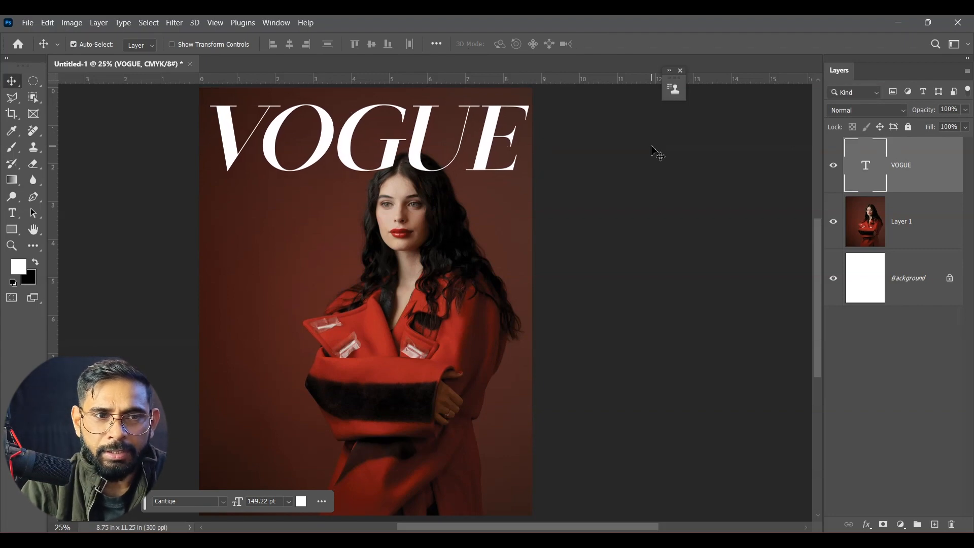
key("Left")
key("Left")
key("Left")
key("Left")
key("Left")
key("Left")
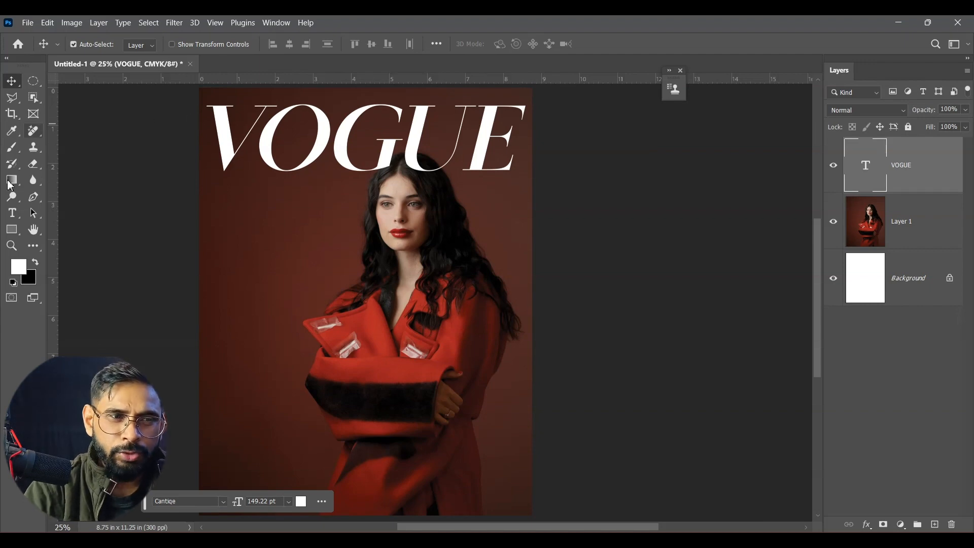
left_click(10, 217)
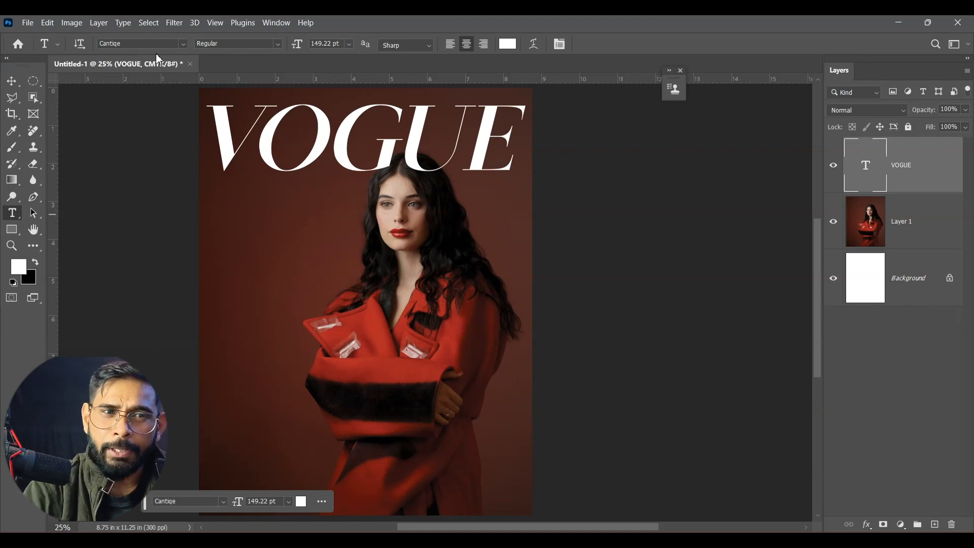
key("v")
left_click(275, 24)
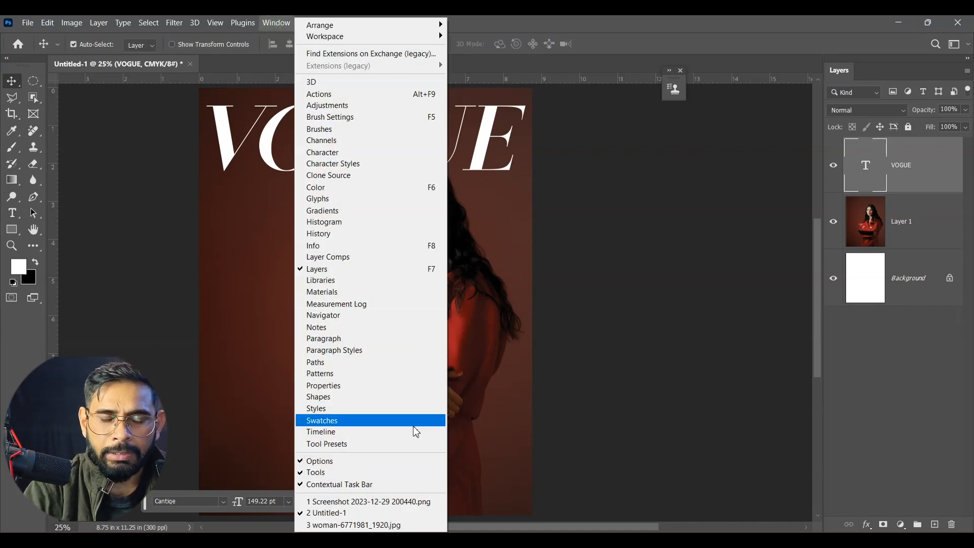
left_click(375, 140)
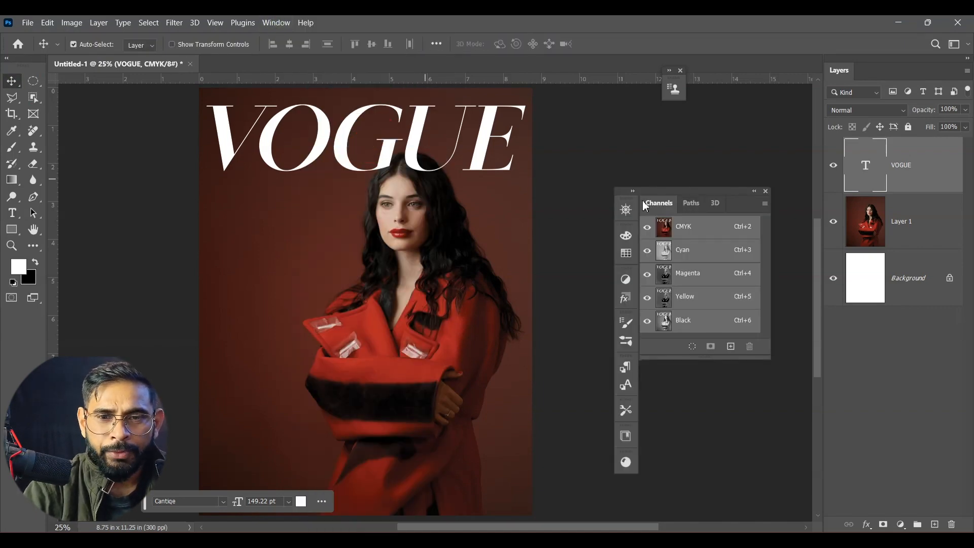
left_click(767, 192)
- Set the VOGUE title's vertical scale to 110% and shift the title slightly down on the page
left_click(277, 24)
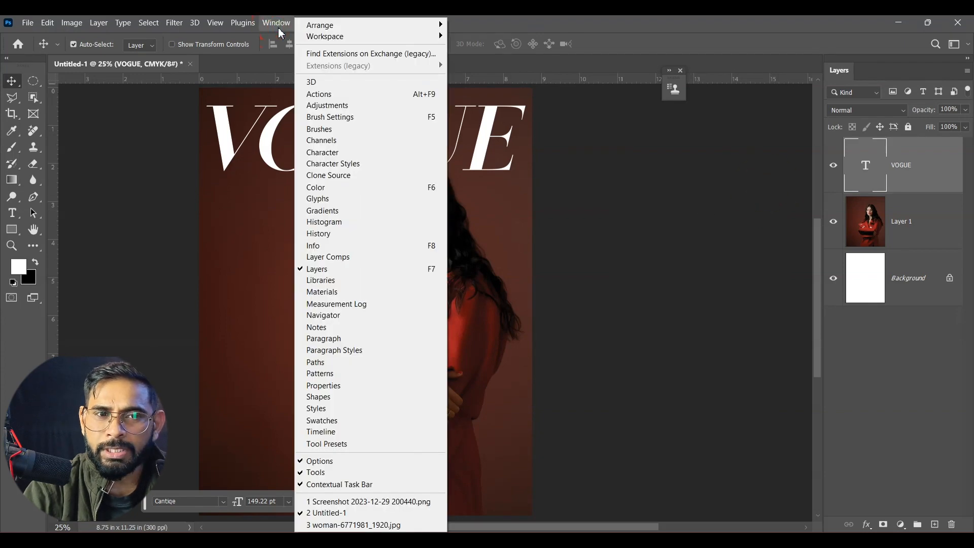
left_click(330, 152)
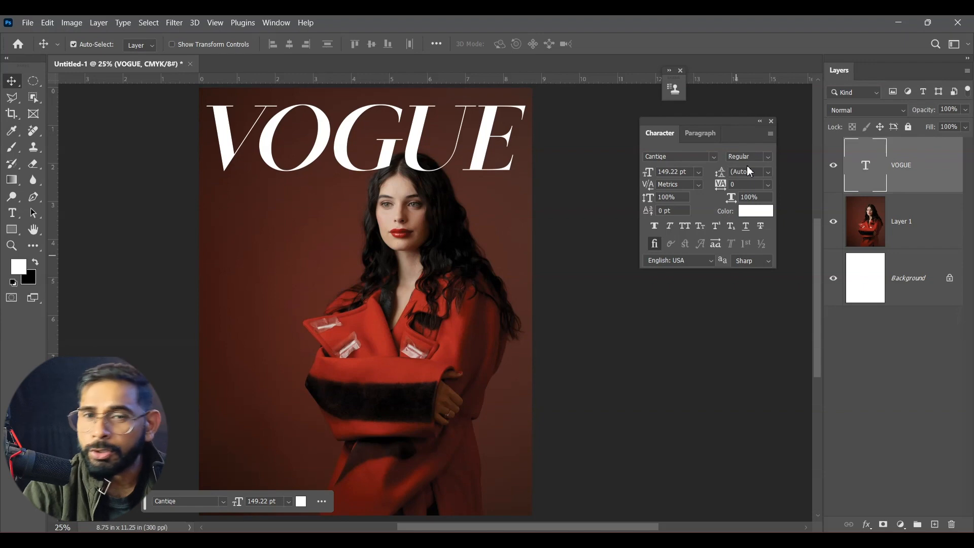
left_click(666, 196)
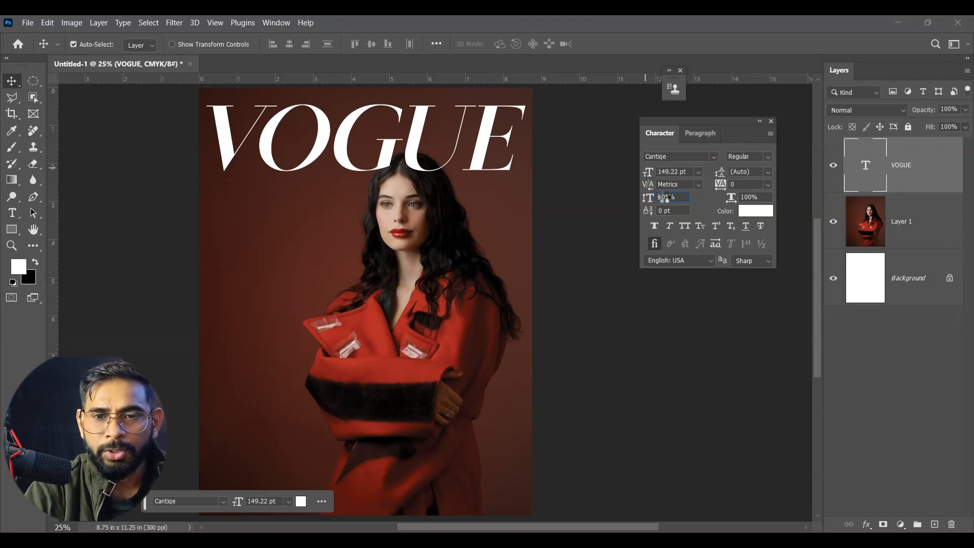
type("107")
key("Return")
key("Return")
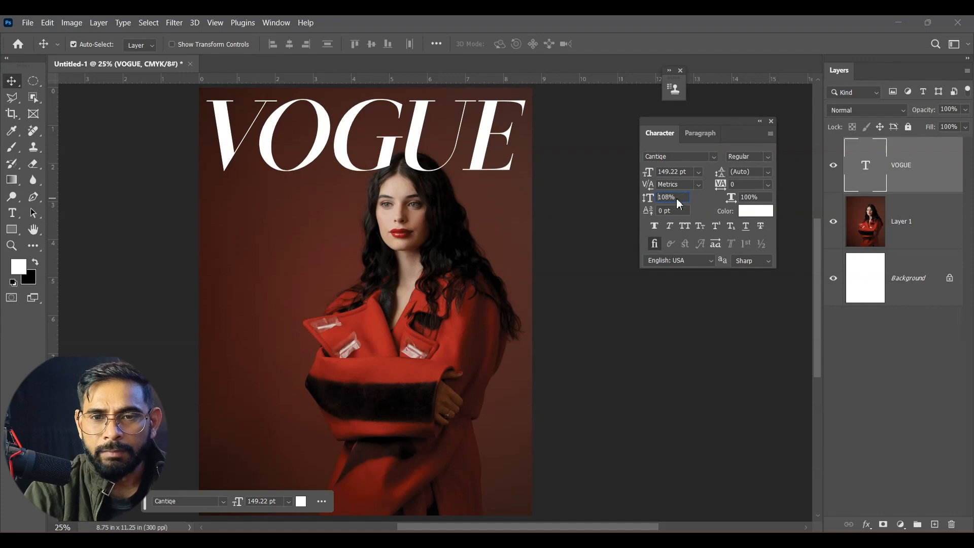
left_click(681, 198)
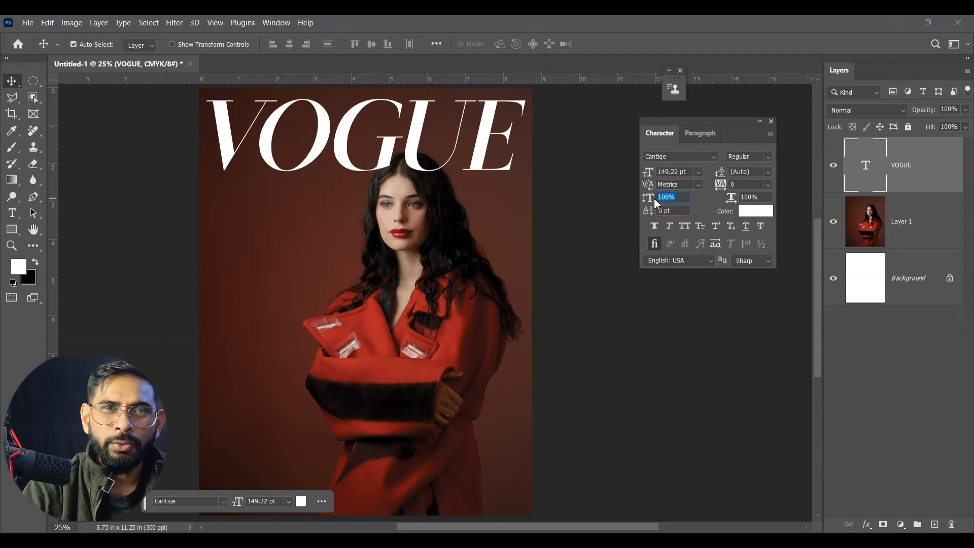
type("11")
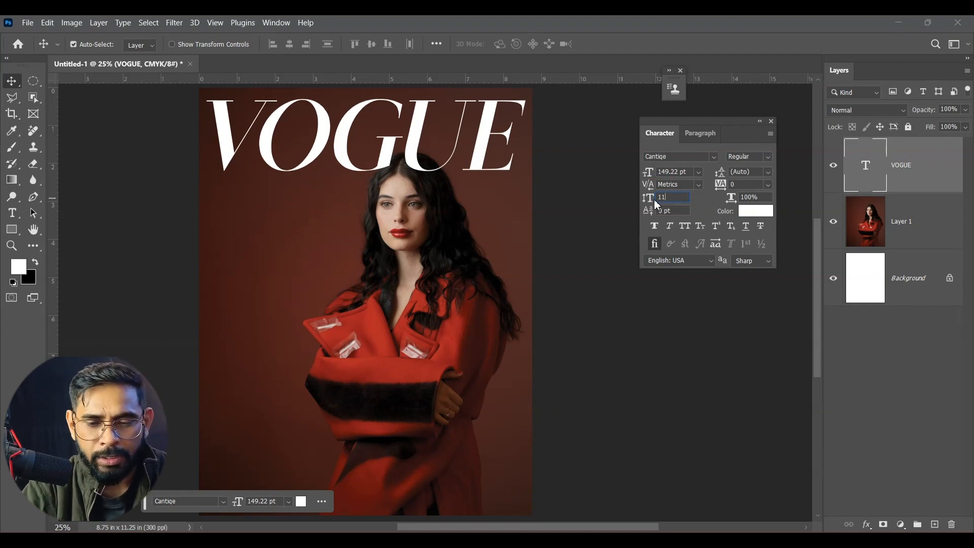
key("Return")
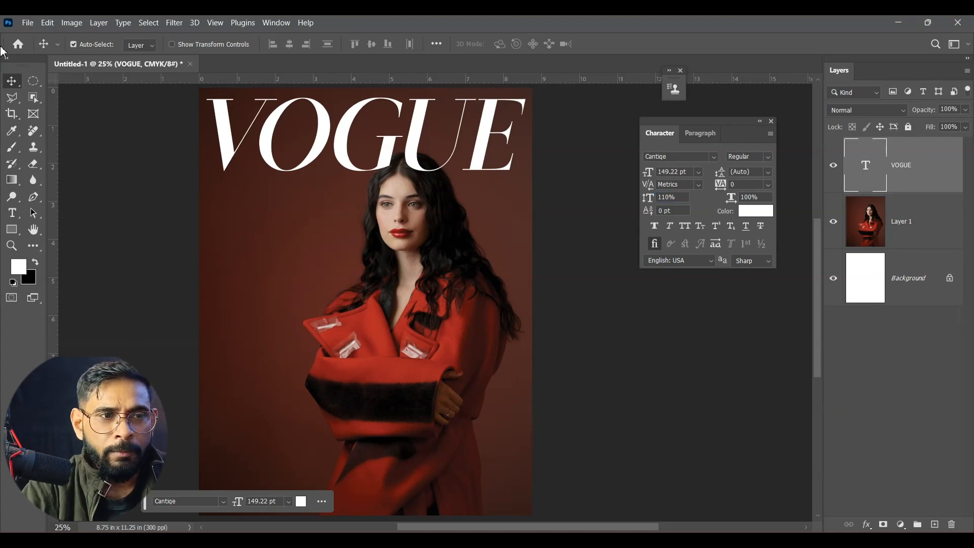
left_click(11, 82)
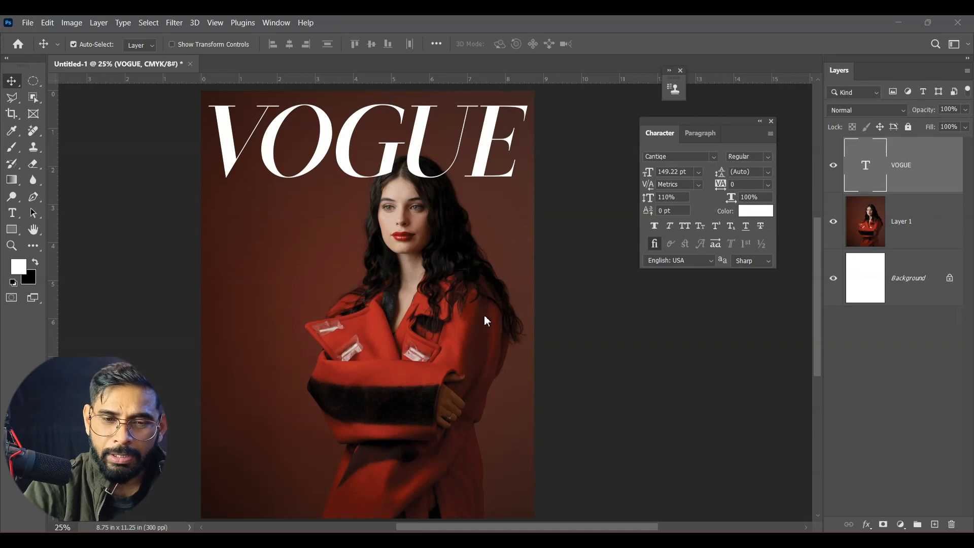
- Add a left-aligned white text layer reading "Volume 07 , Issue 09 , Winter 2024" beside the woman
left_click(832, 431)
left_click(11, 213)
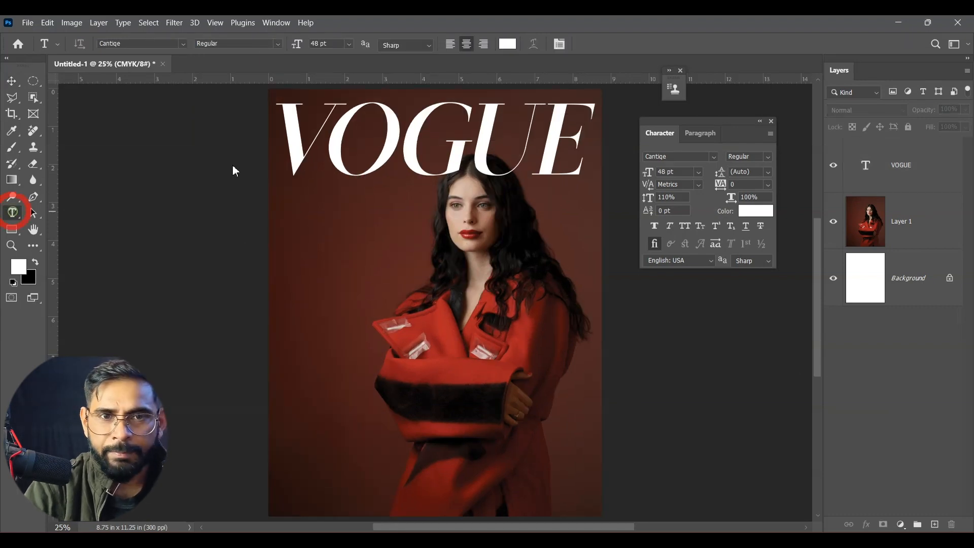
left_click(450, 44)
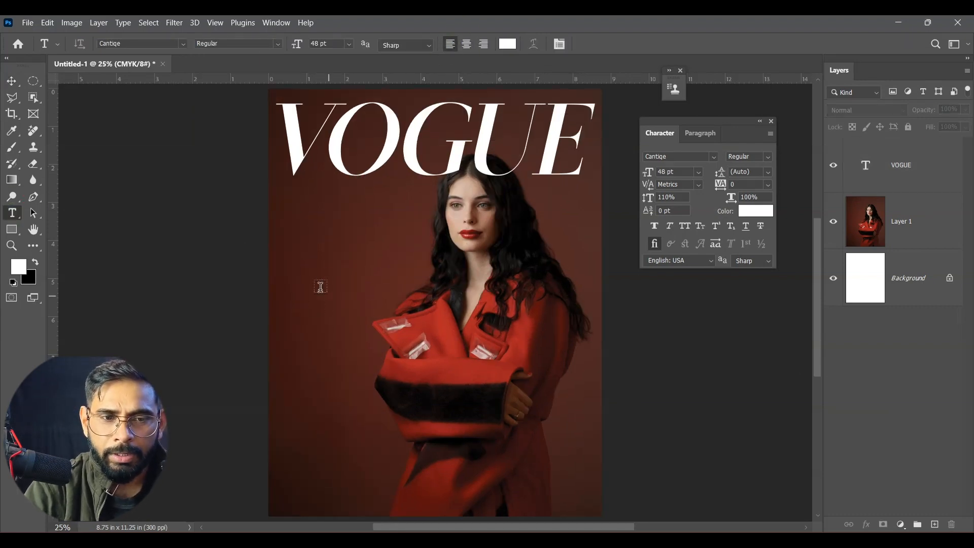
left_click(328, 267)
key("BackSpace")
type("Volum")
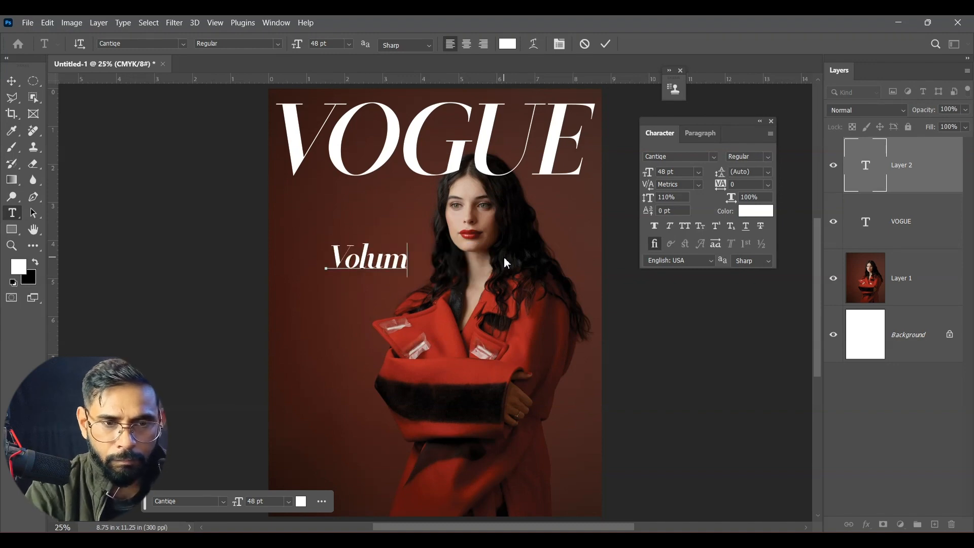
type("e 07. iss")
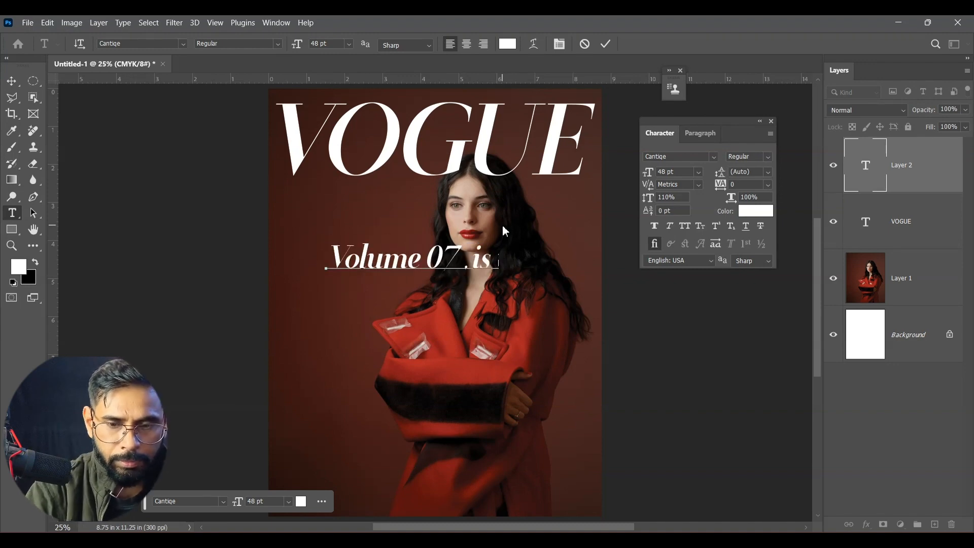
type("ue 08")
key("ctrl+Return")
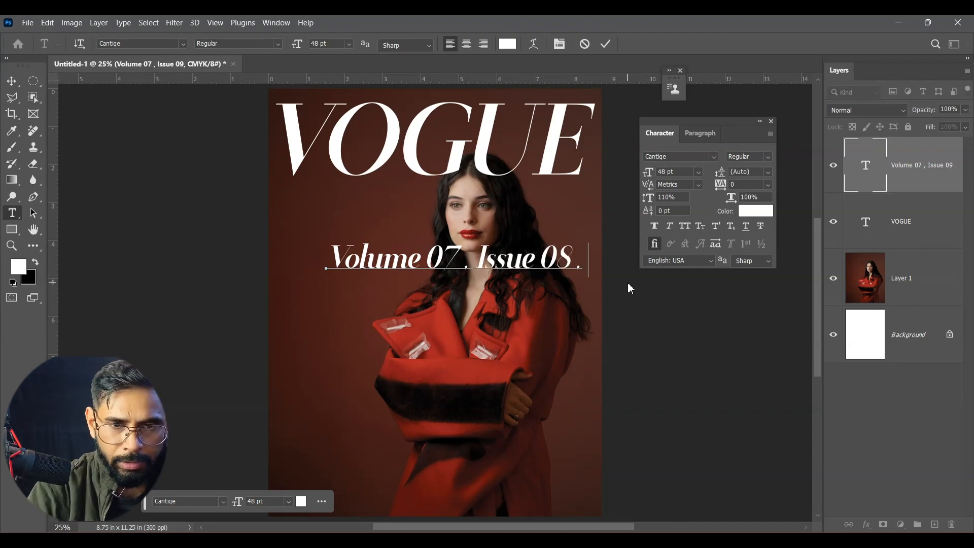
type("Vol")
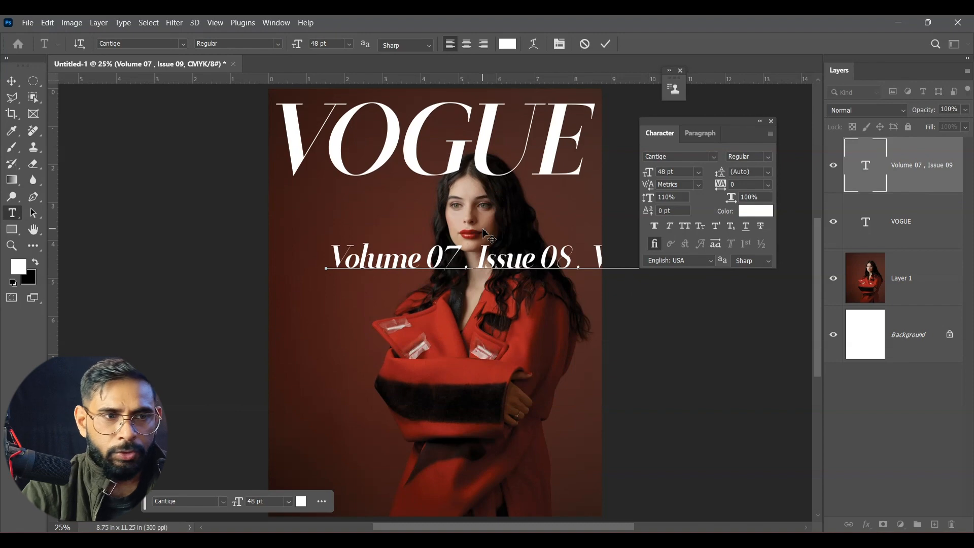
- Move the volume and issue line down and left, and set its font size to 11 pt
left_click(11, 81)
left_click_drag(378, 254, 311, 326)
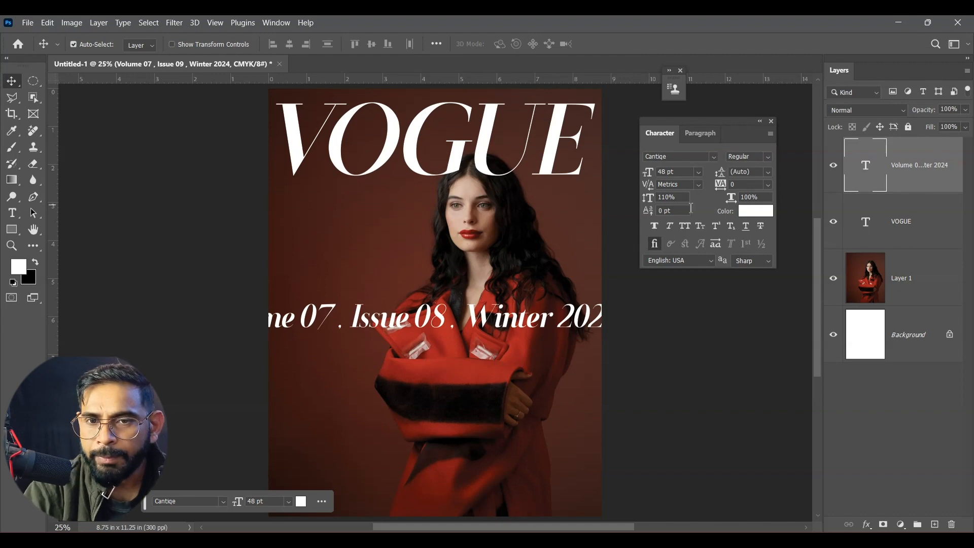
left_click(698, 172)
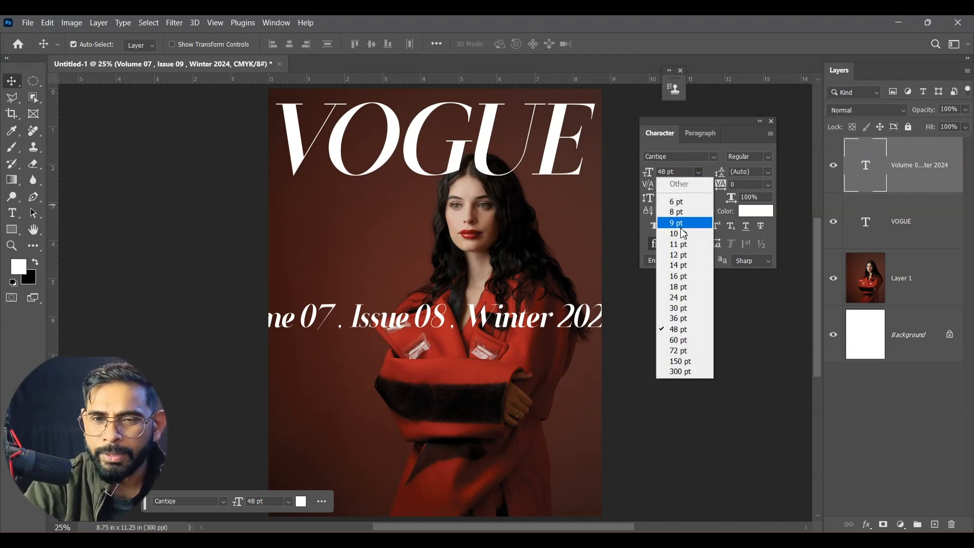
left_click(678, 244)
- Lock the photo layer and place the volume and issue line just above the V of the VOGUE title
left_click(908, 284)
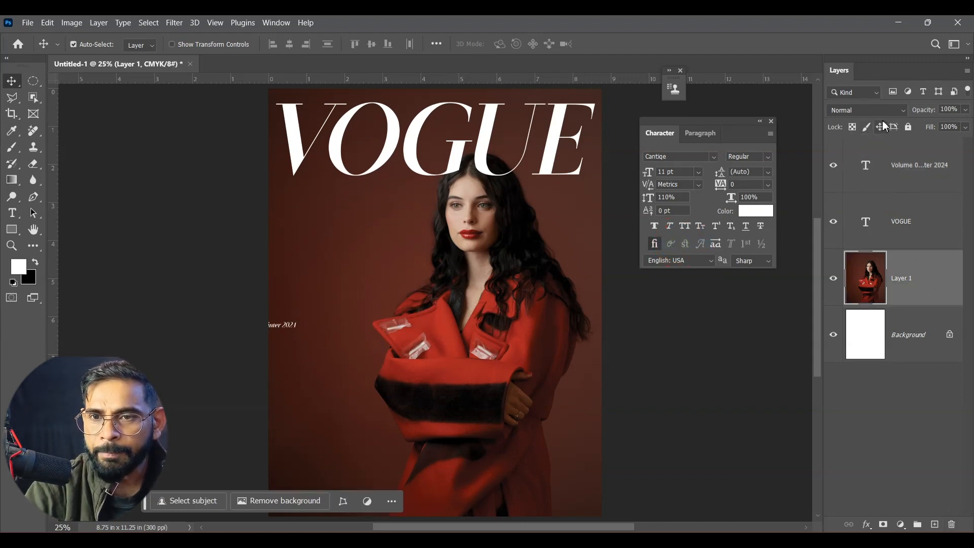
left_click(909, 127)
left_click_drag(290, 326, 370, 104)
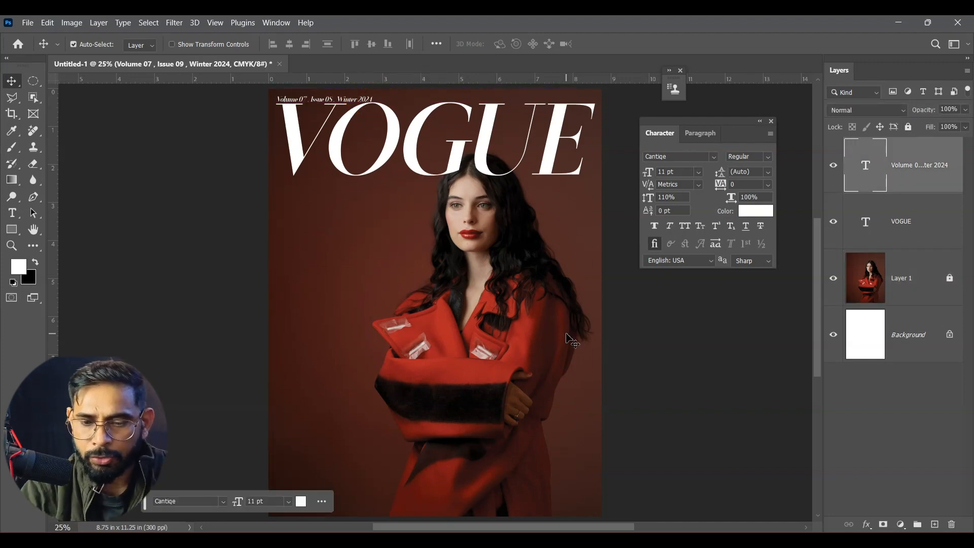
key("ctrl+plus")
key("ctrl+plus")
left_click_drag(494, 218, 511, 516)
left_click_drag(327, 367, 343, 354)
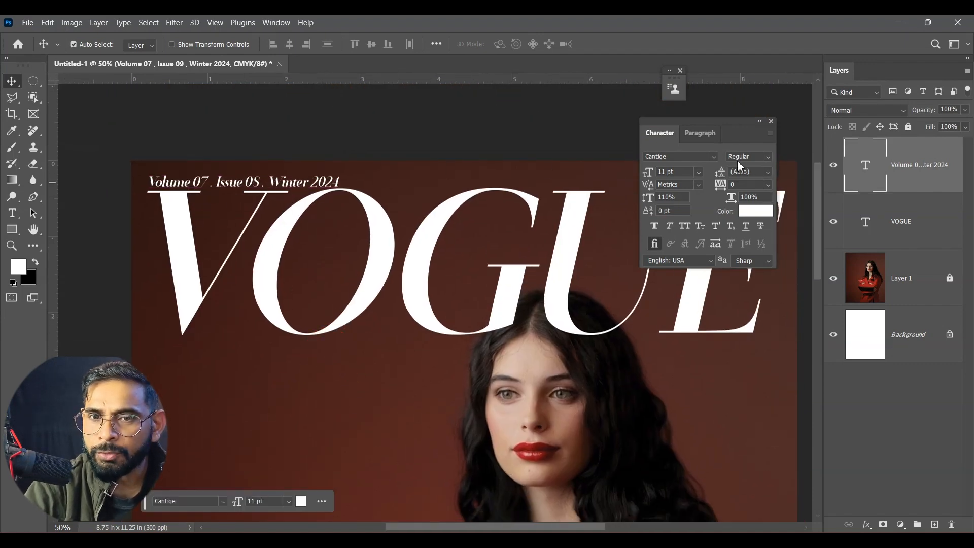
- Try the abeatbyKai font on the volume and issue line and compare it with Cantiqe
left_click(716, 157)
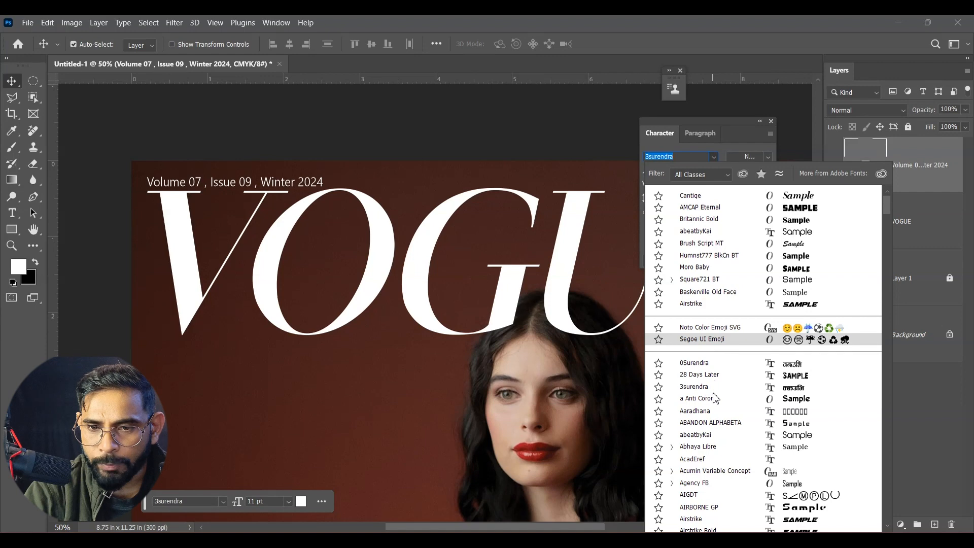
left_click(710, 435)
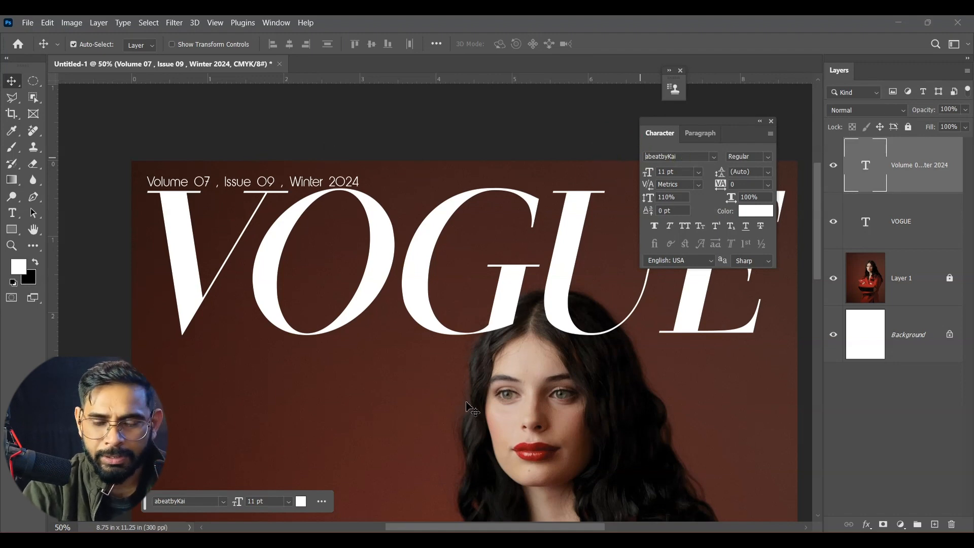
key("Up")
key("Down")
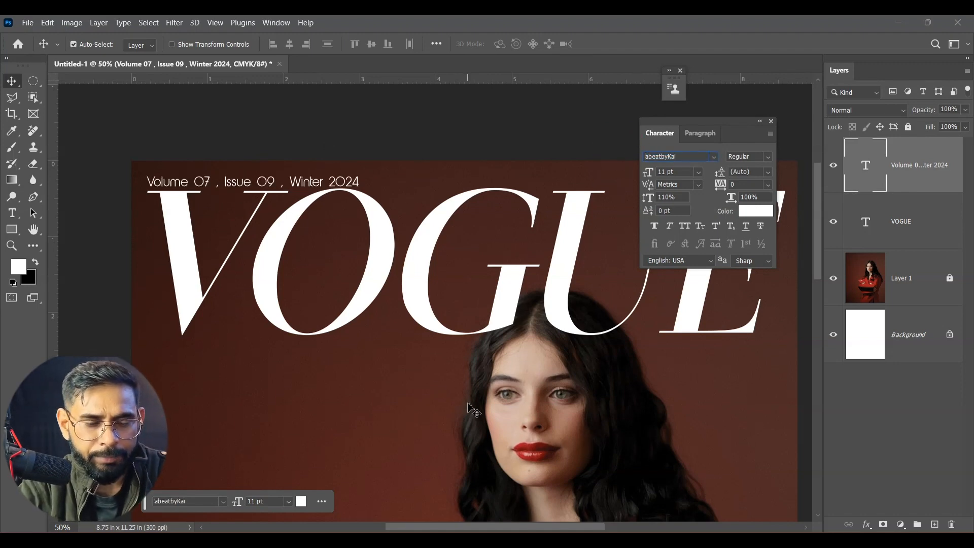
key("Up")
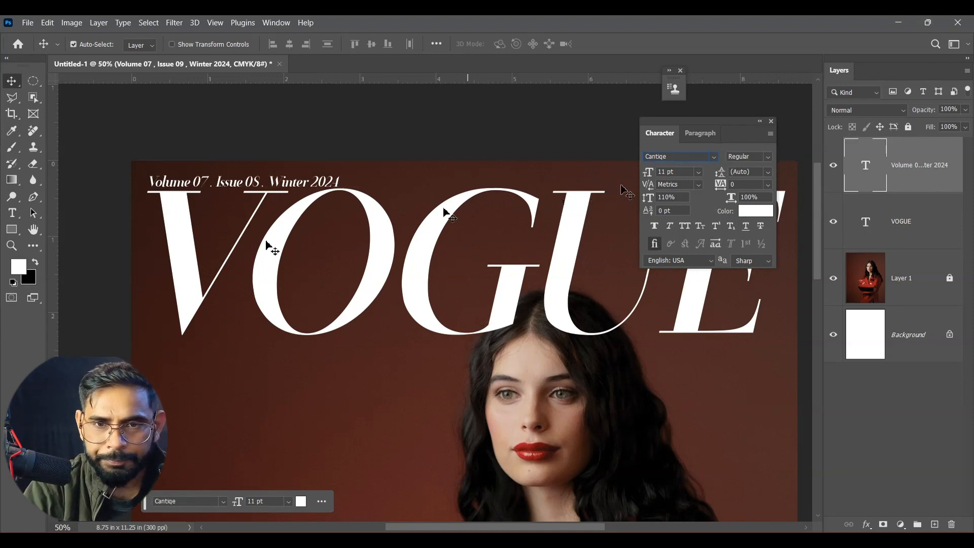
- Set the volume and issue line's font to abeatbyKai and nudge the line slightly up from the title
left_click(714, 157)
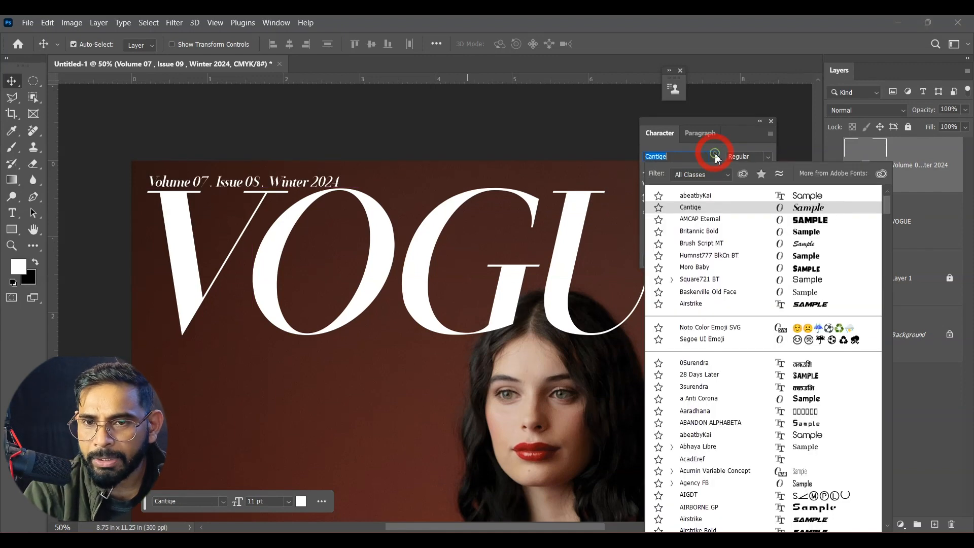
left_click(709, 199)
left_click(326, 137)
left_click(349, 190)
key("Up")
key("Up")
key("Up")
key("Up")
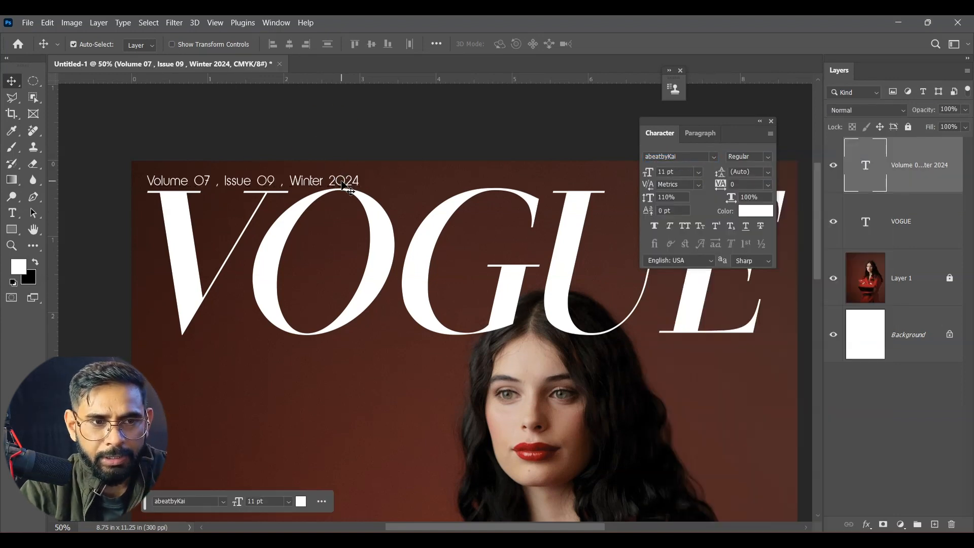
- Add a 15 pt abeatbyKai text layer reading "Fashion & Travel Magazine" just below the letters UE of the VOGUE title
left_click(472, 132)
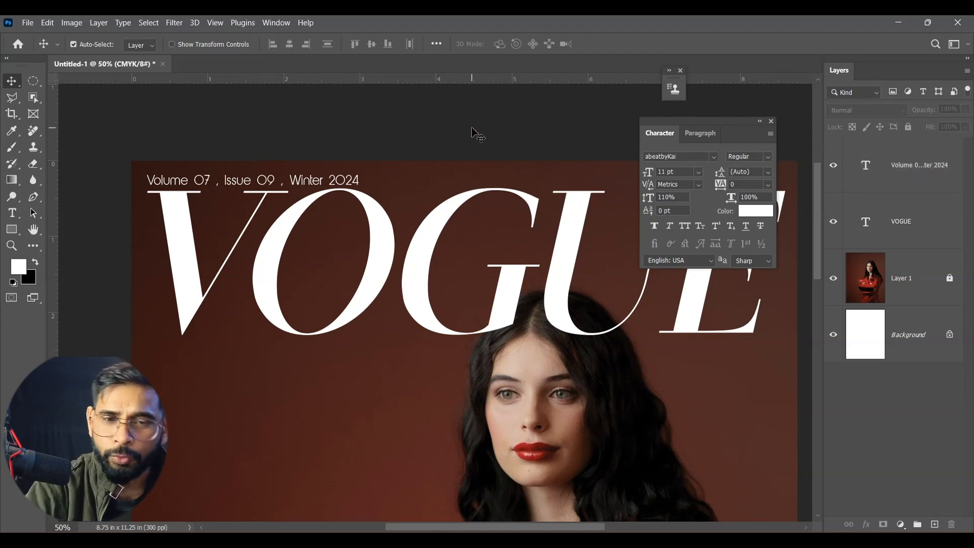
left_click_drag(551, 338, 487, 298)
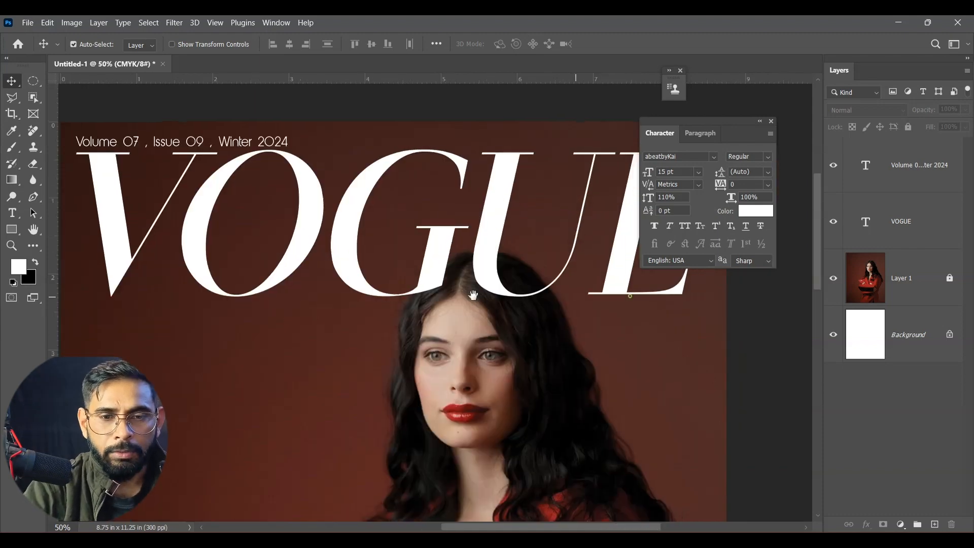
left_click_drag(623, 297, 483, 281)
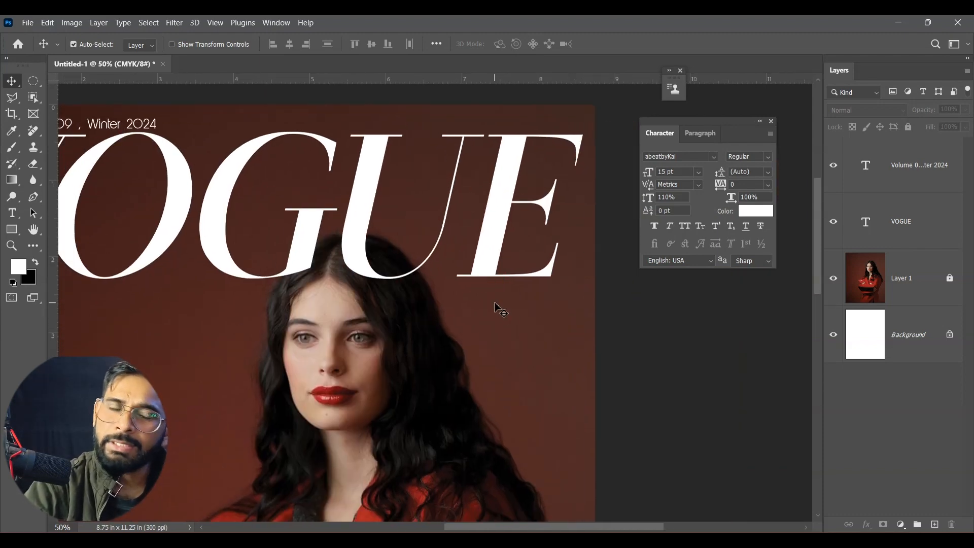
left_click(12, 214)
left_click(397, 357)
type("E ")
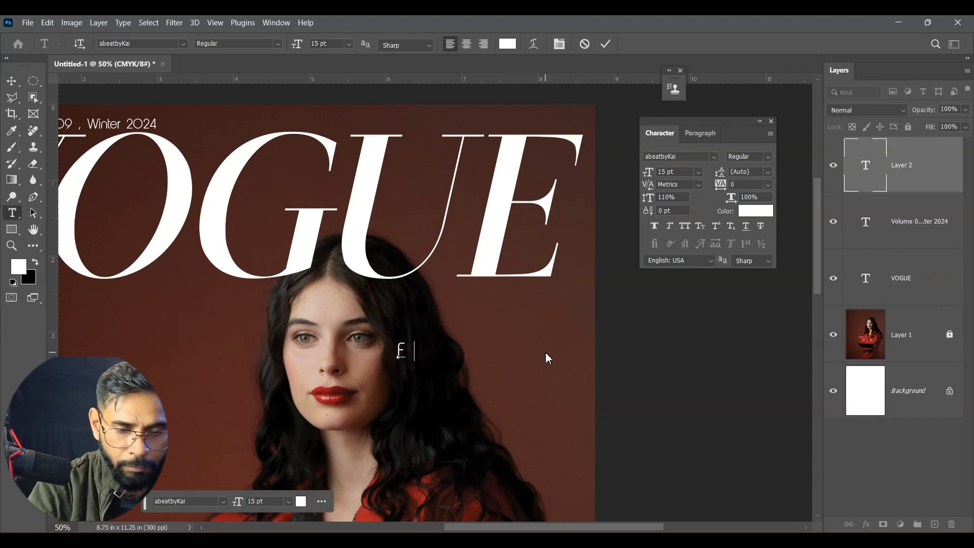
type("ashion")
type(" & Travel Magazine")
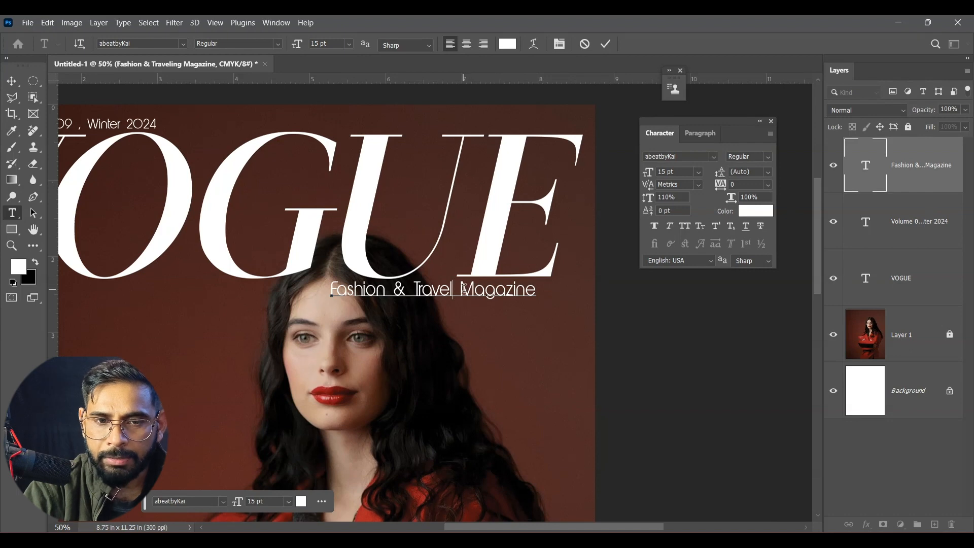
key("Delete")
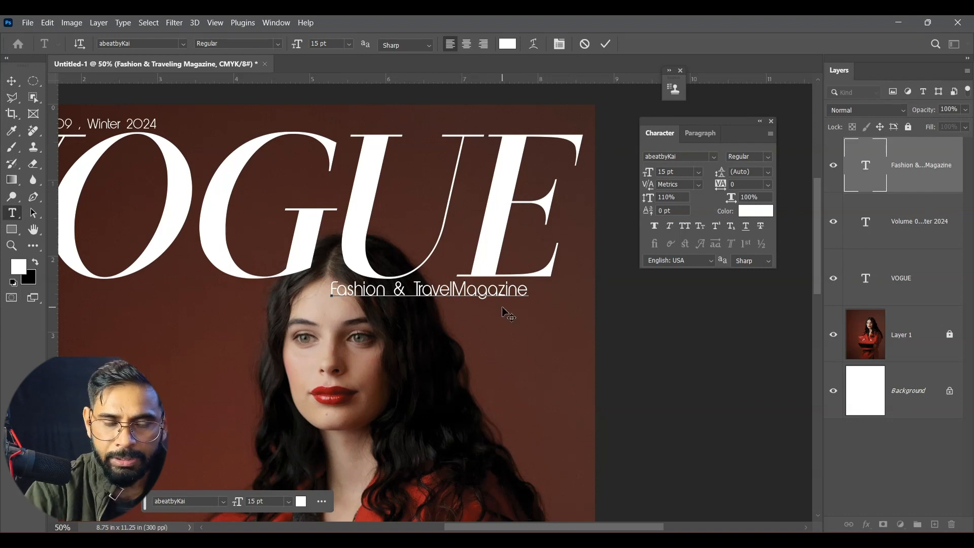
left_click(606, 43)
key("v")
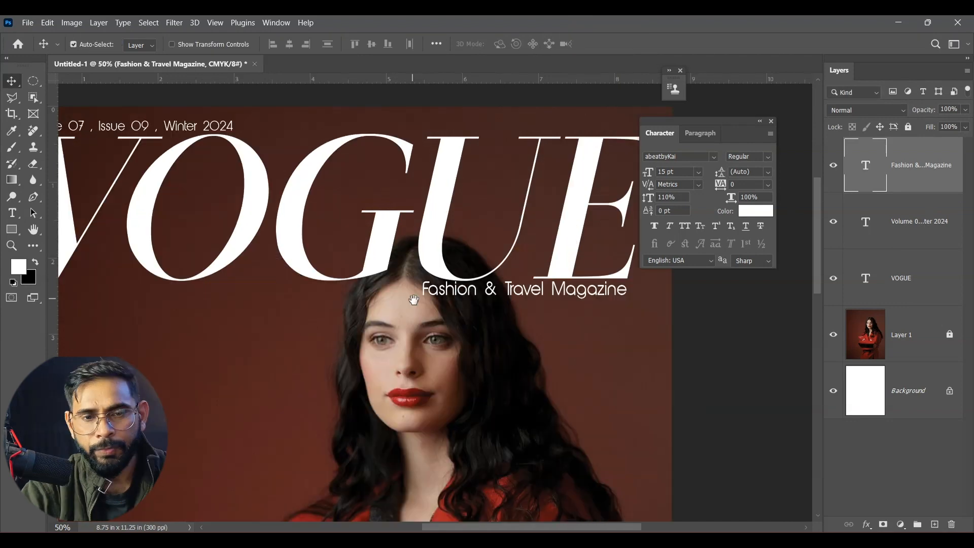
left_click(412, 299)
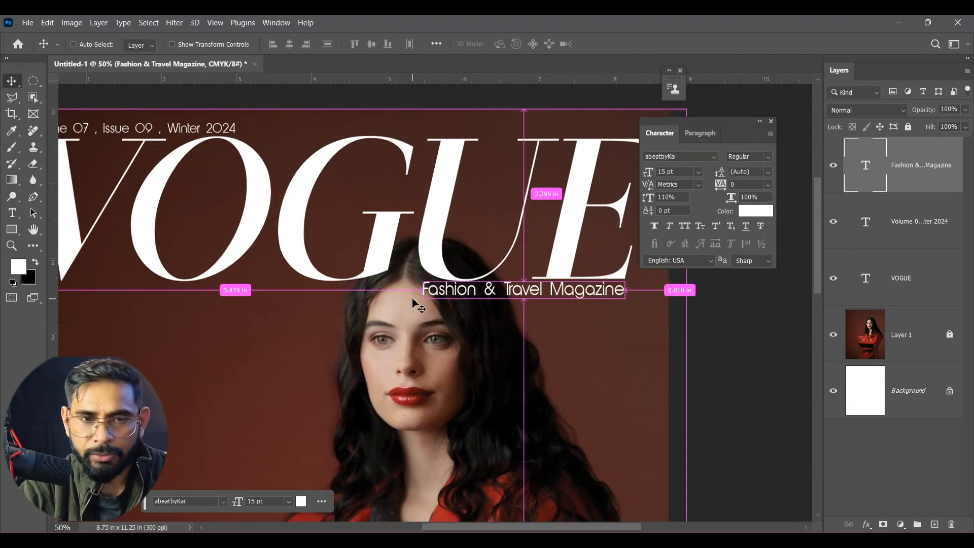
key("ctrl+minus")
left_click_drag(420, 340, 428, 316)
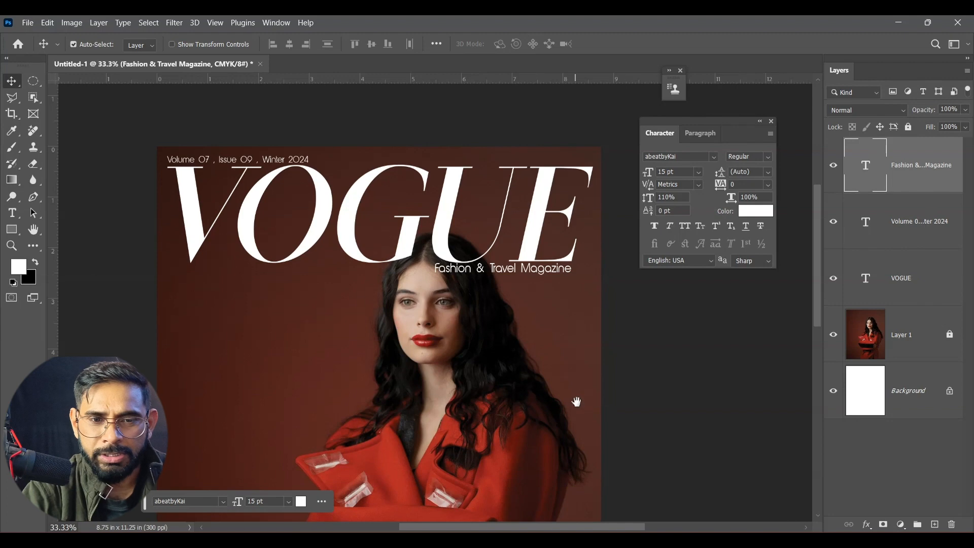
scroll(573, 355, "down", 2)
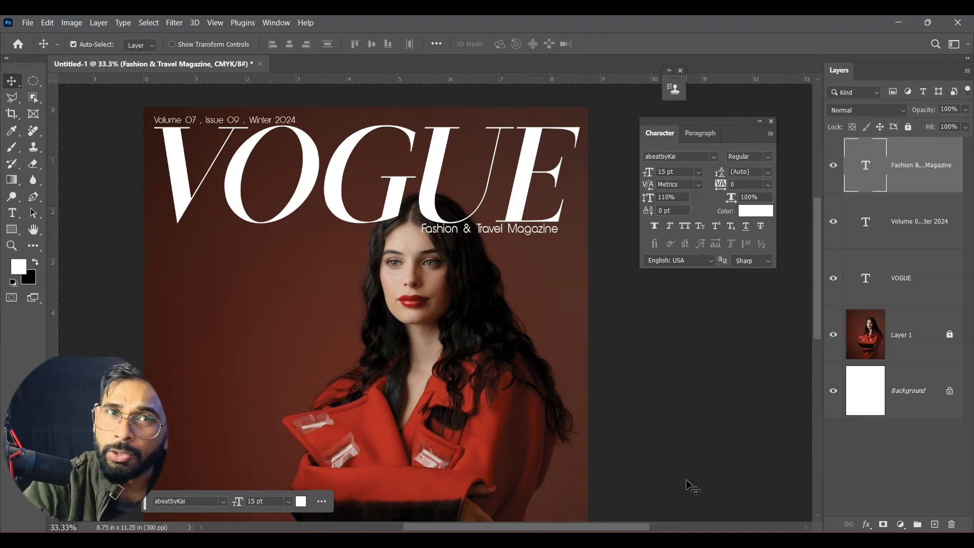
- Add a 15 pt abeatbyKai text layer reading "If you listen carefully, the silence of snow falling is beautiful." beside the woman's face
scroll(631, 451, "down", 1)
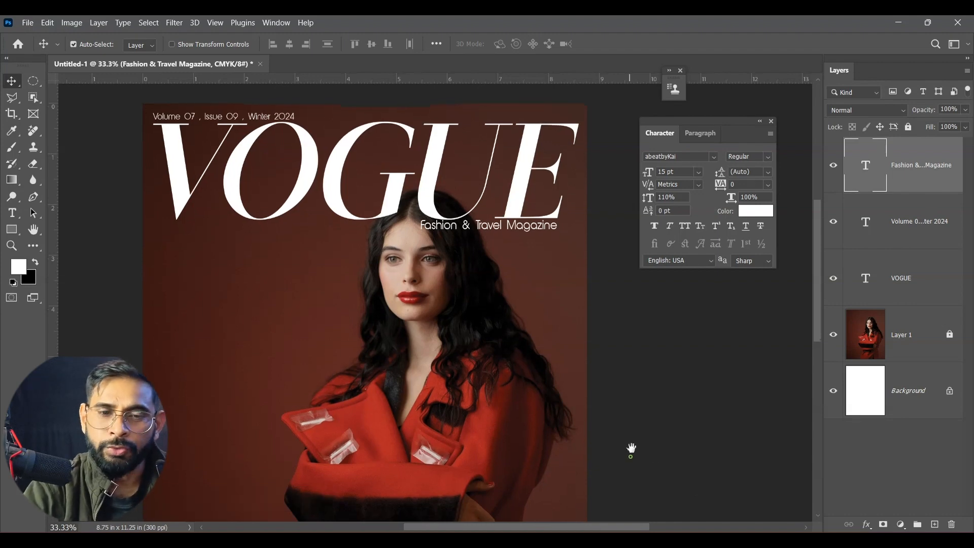
left_click(574, 324)
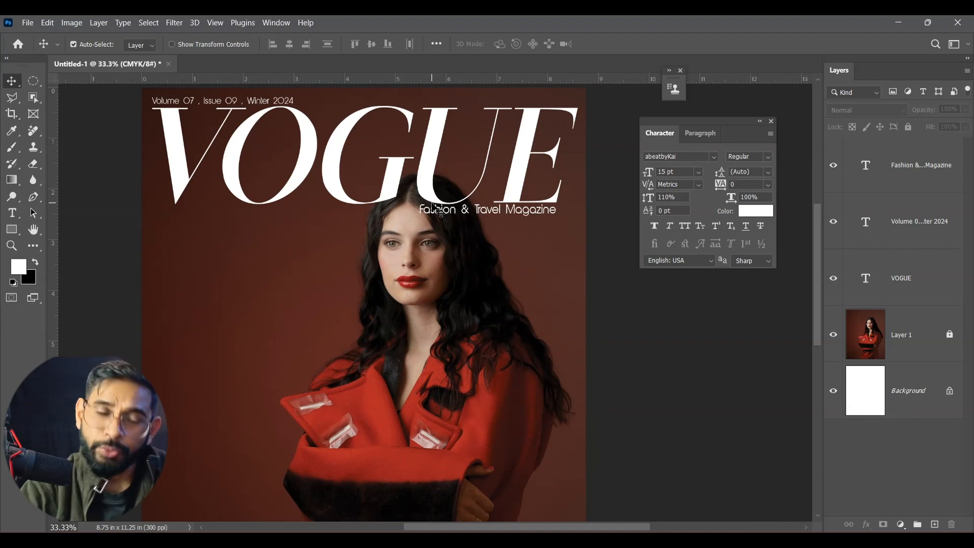
left_click(13, 213)
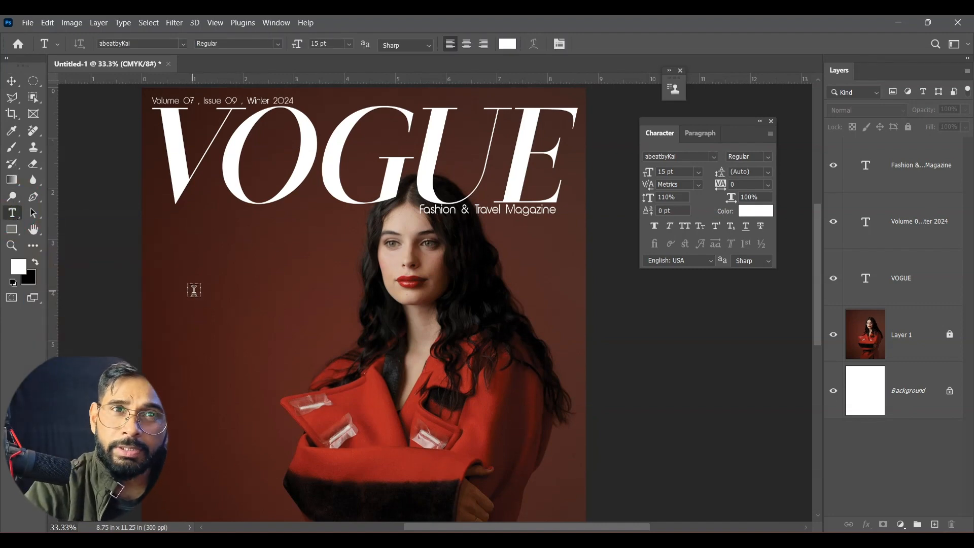
left_click(176, 295)
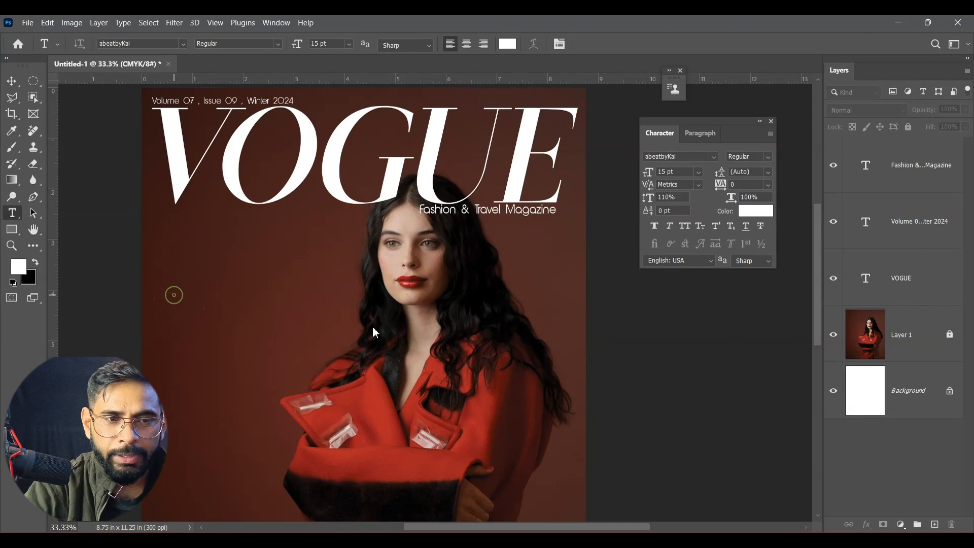
type("If you listen carefully, the silence of snow falling is beautiful.")
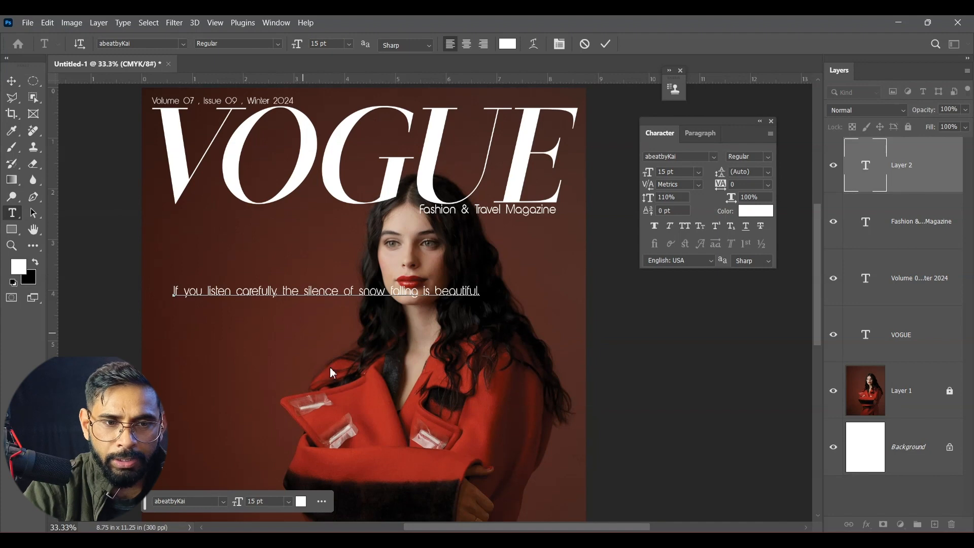
- Break the snow quote into three lines after "carefully," and "snow"
left_click(280, 294)
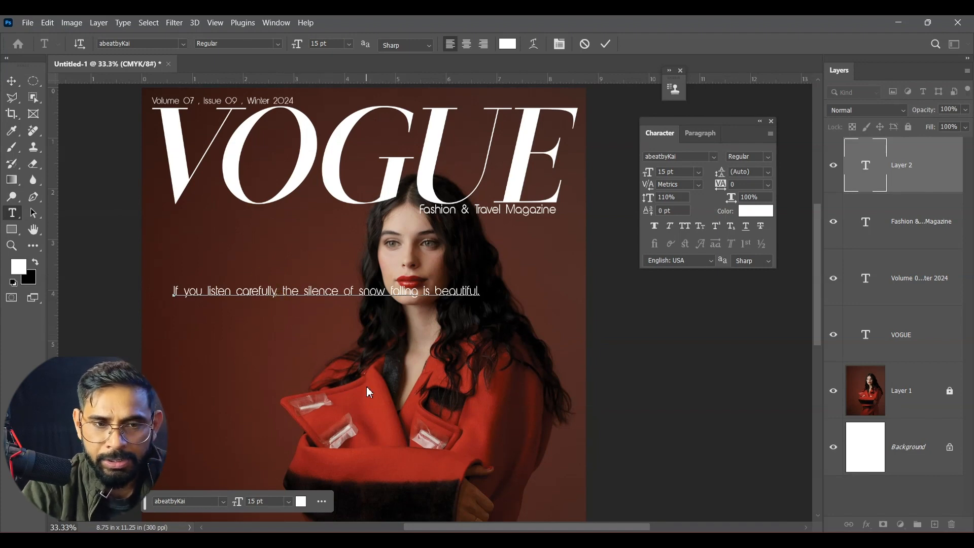
key("Return")
left_click(284, 304)
key("Return")
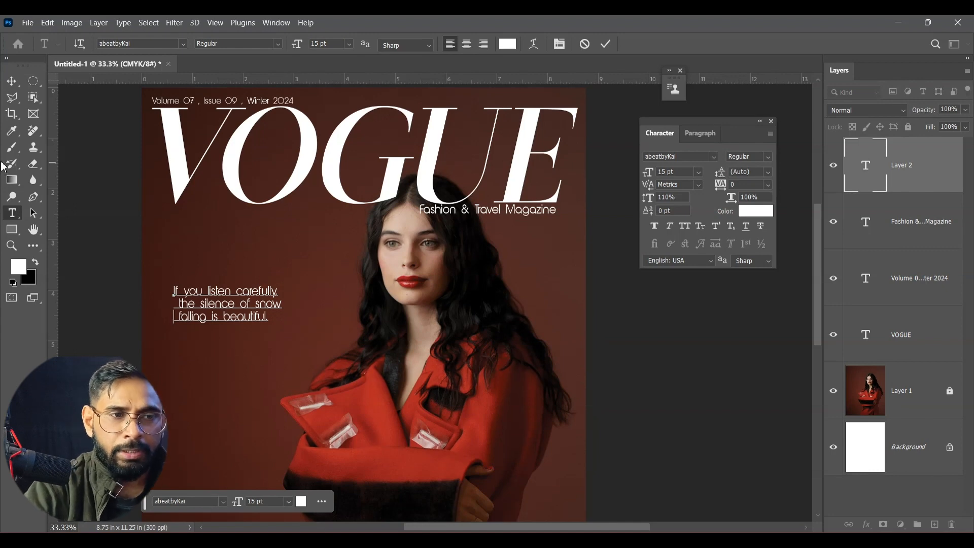
left_click(11, 81)
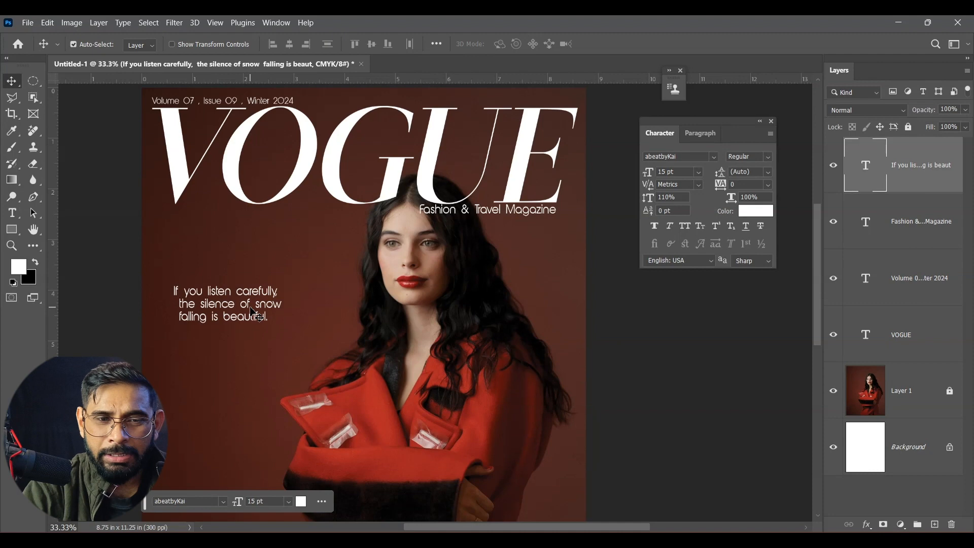
- Add a vertical guide at about 0.168 in and move the snow quote so its left edge meets the guide
key("ctrl+t")
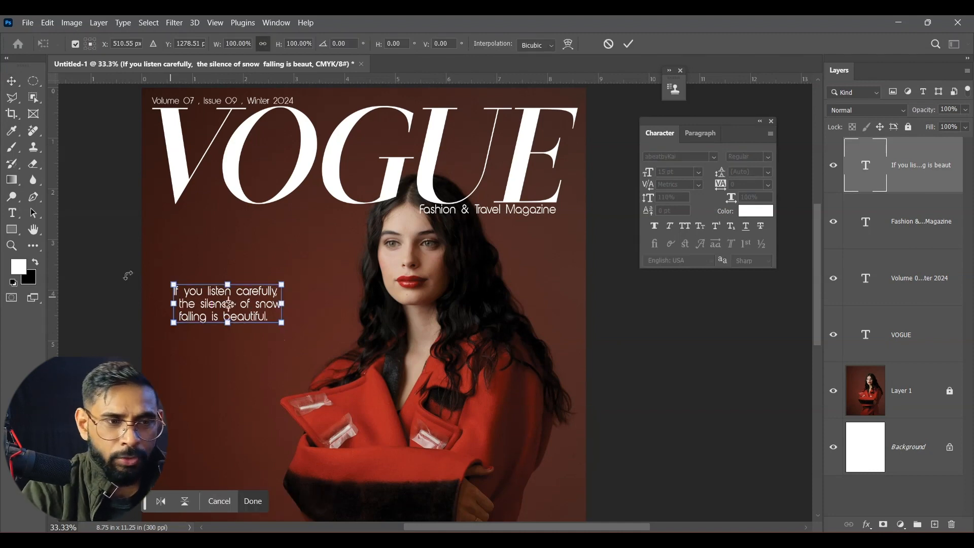
left_click_drag(56, 312, 152, 324)
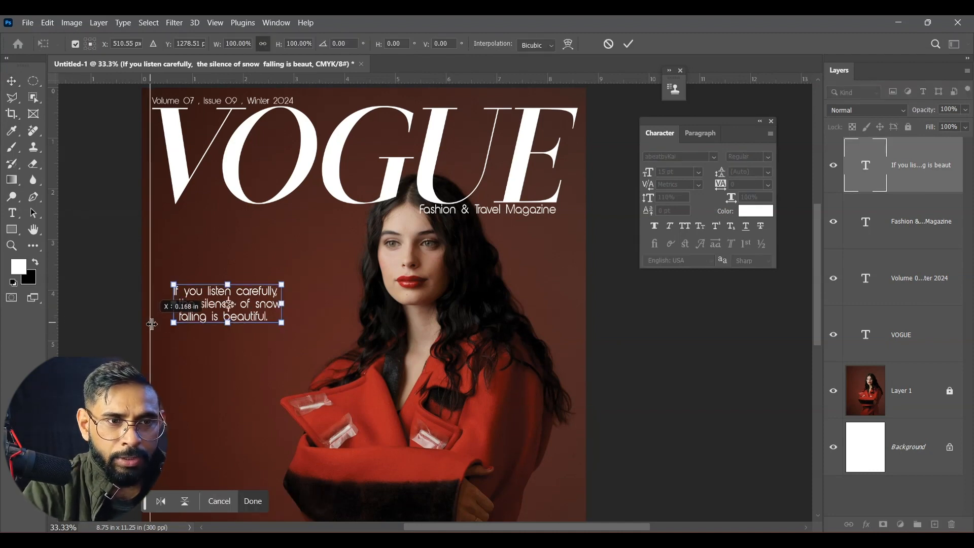
left_click_drag(266, 292, 241, 279)
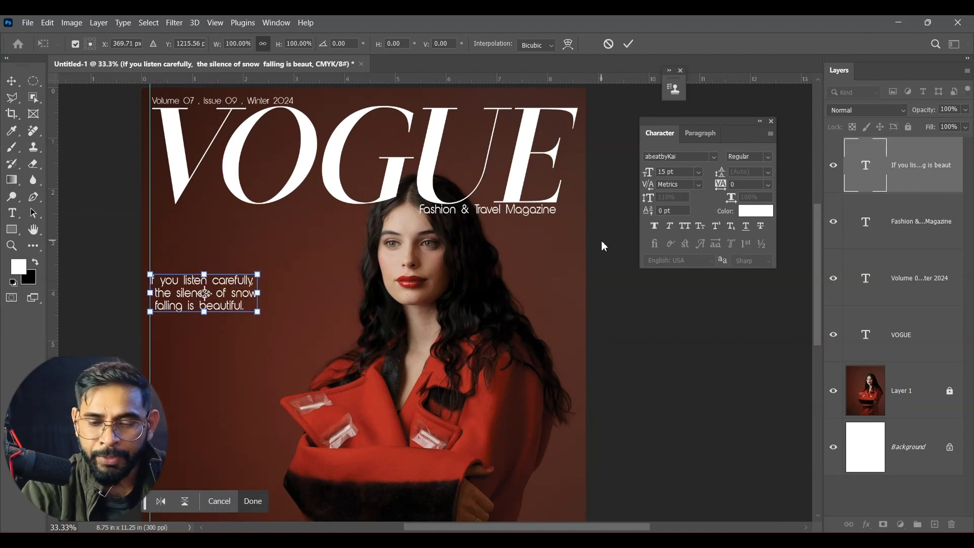
key("Return")
- Remove the leading spaces from the second and third lines of the snow quote
left_click(12, 213)
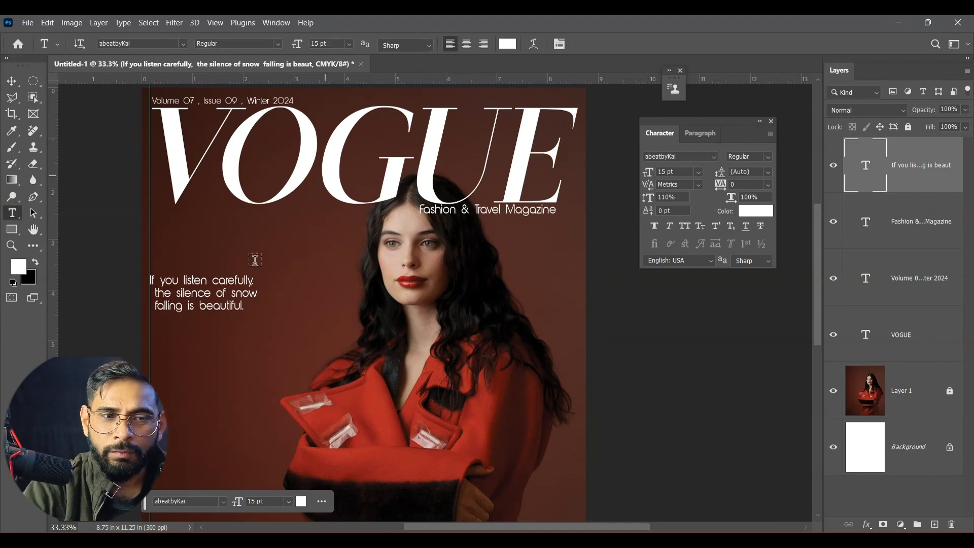
left_click(155, 294)
key("BackSpace")
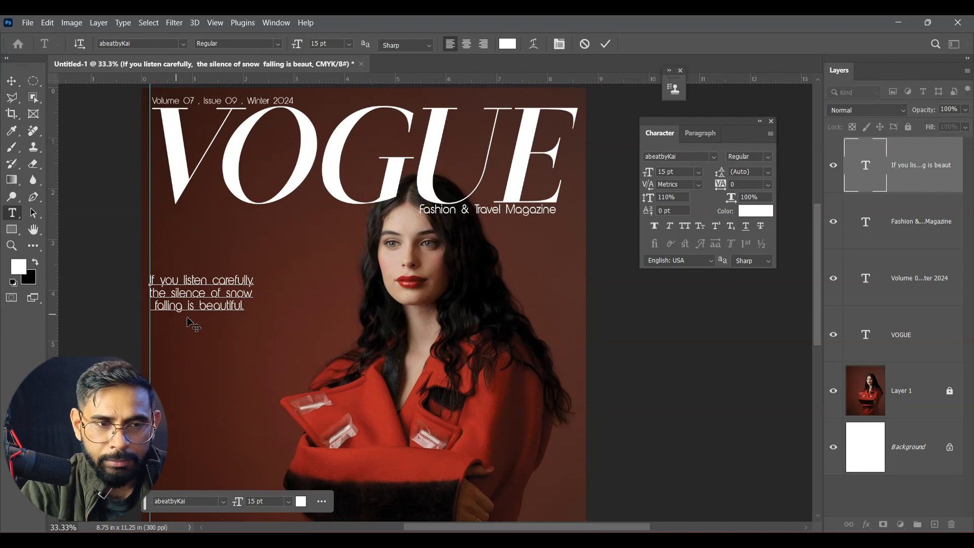
left_click(157, 305)
key("BackSpace")
left_click(11, 81)
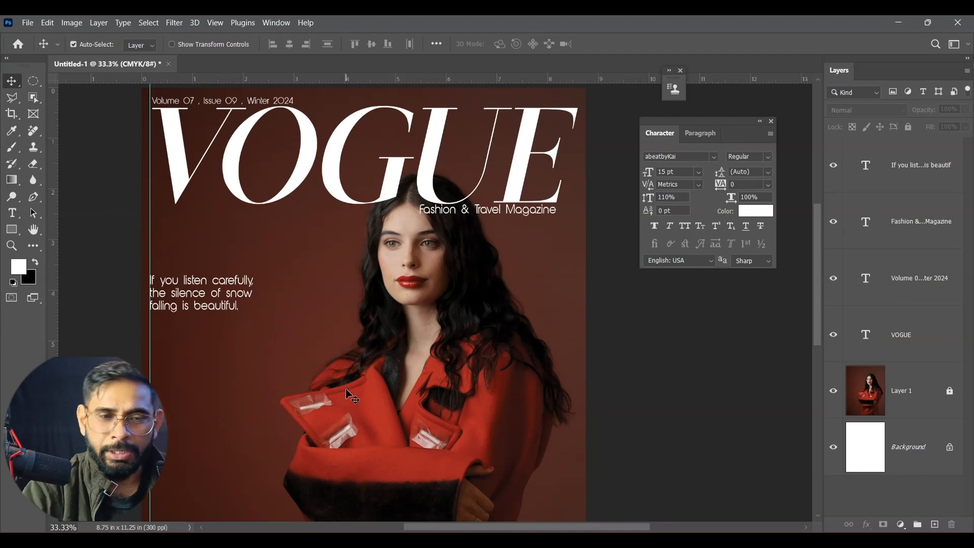
- Try to set the snow quote's font size to 20 pt
left_click(679, 173)
type("20")
key("Return")
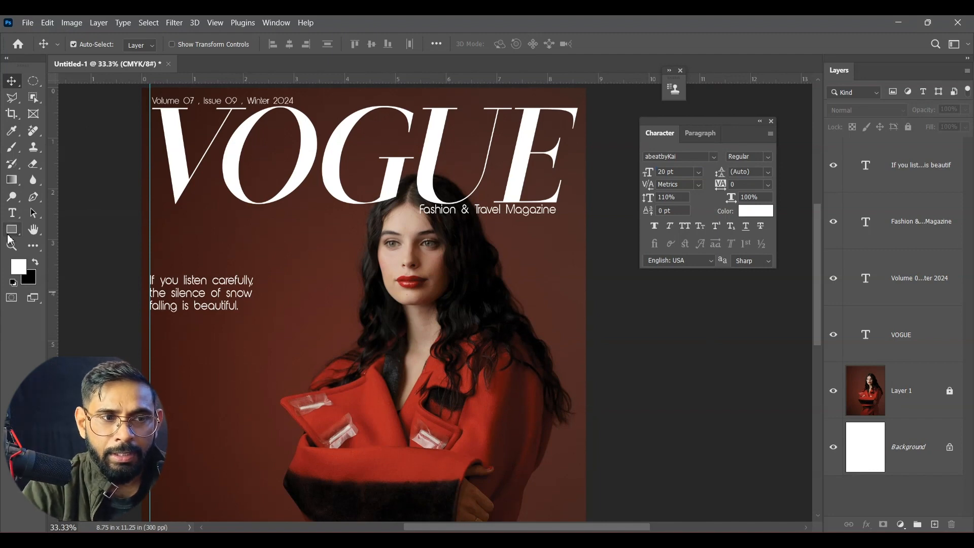
- Set the snow quote's font size to 24 pt and move the quote slightly down
left_click(12, 213)
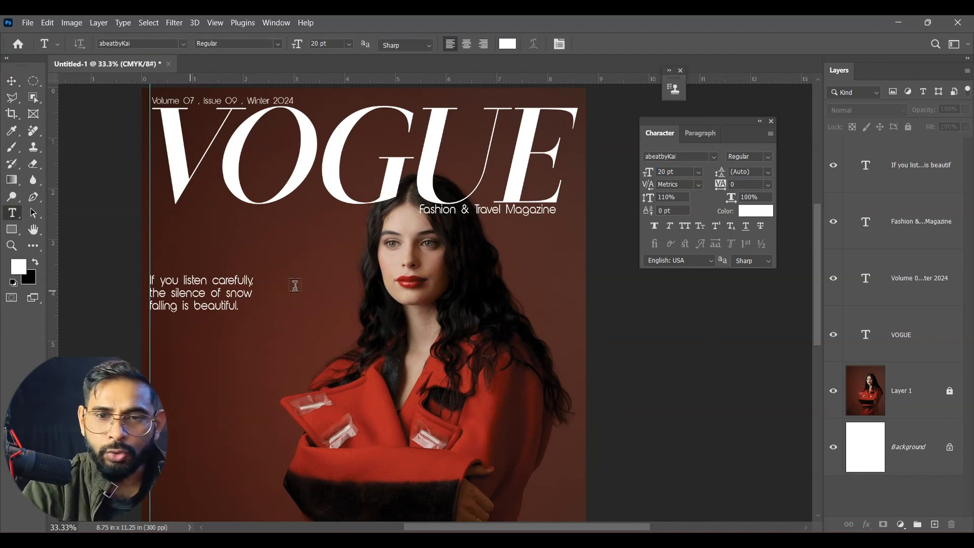
left_click(916, 166)
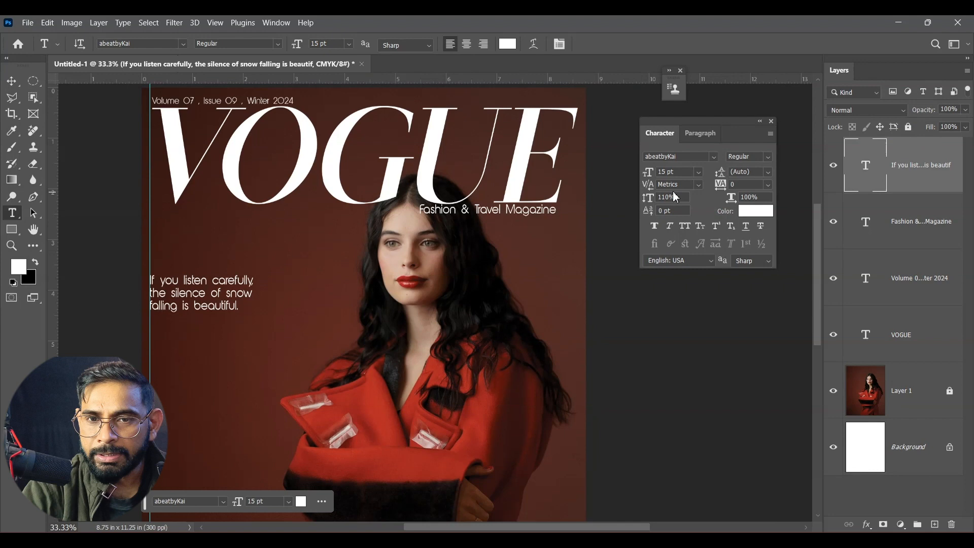
left_click(680, 173)
type("24")
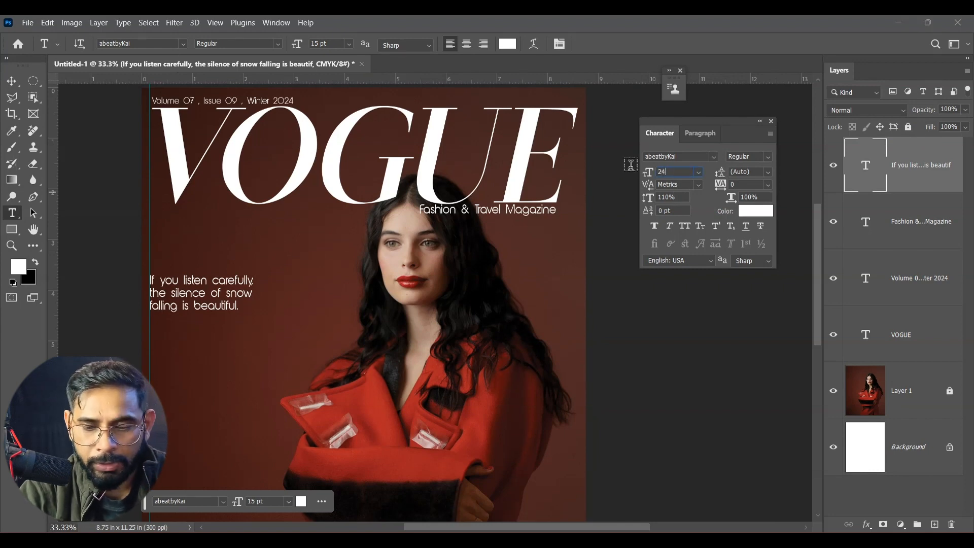
key("Return")
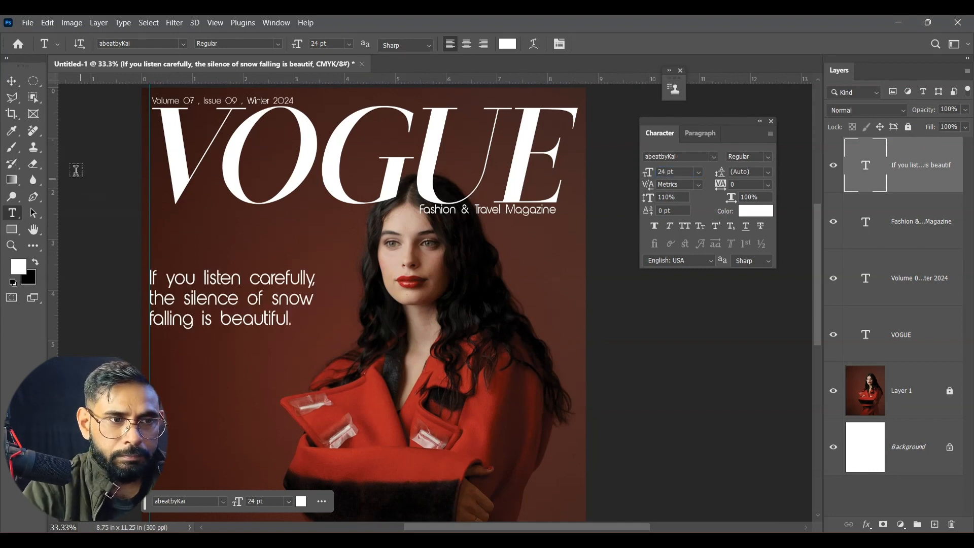
left_click(15, 85)
left_click_drag(227, 306, 227, 316)
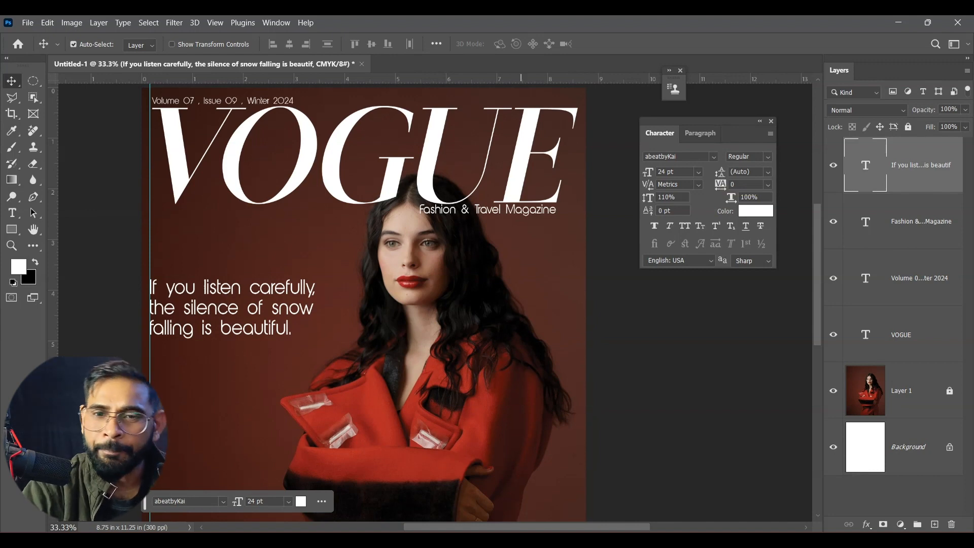
- Compare 30 pt leading on the snow quote, set it to 24 pt, and shift the quote slightly right just inside the guide
left_click(769, 172)
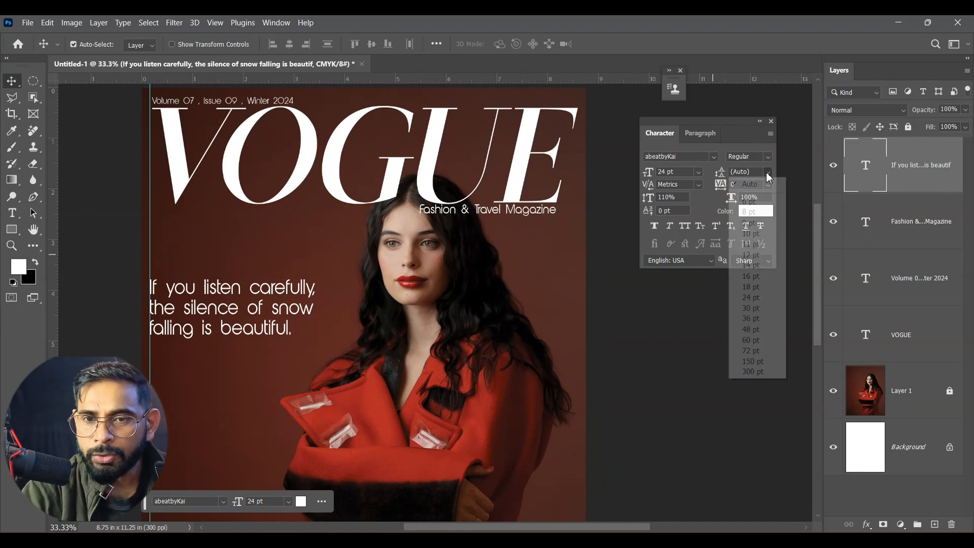
left_click(772, 308)
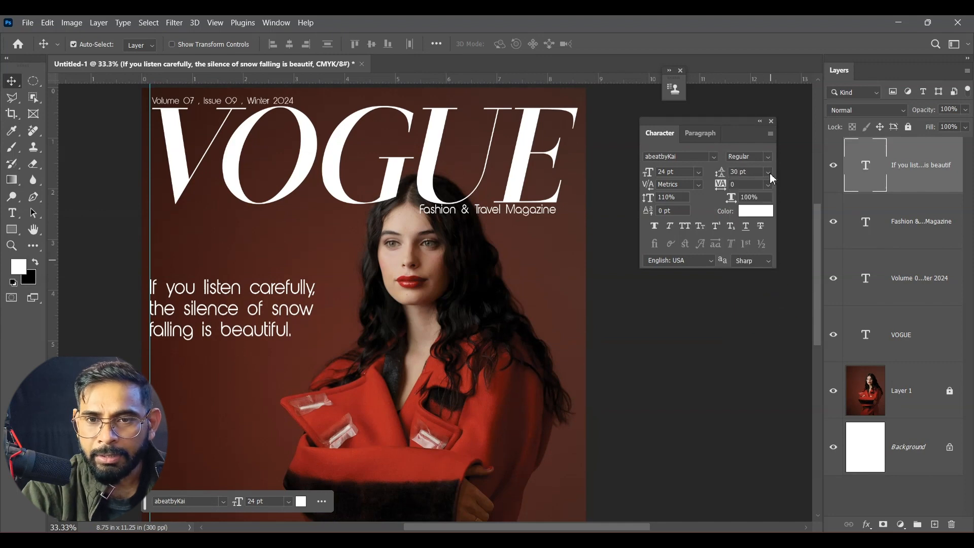
left_click(769, 172)
left_click(769, 299)
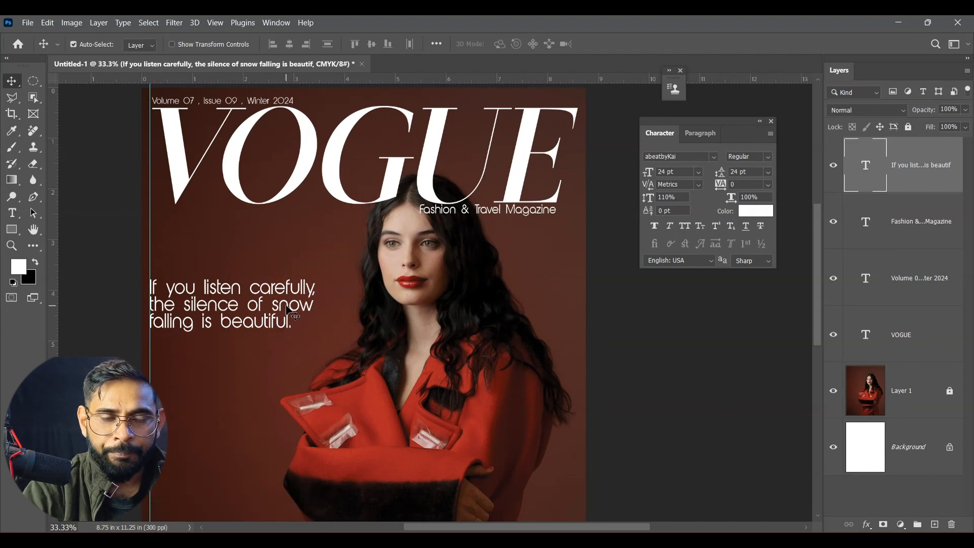
left_click_drag(287, 306, 289, 306)
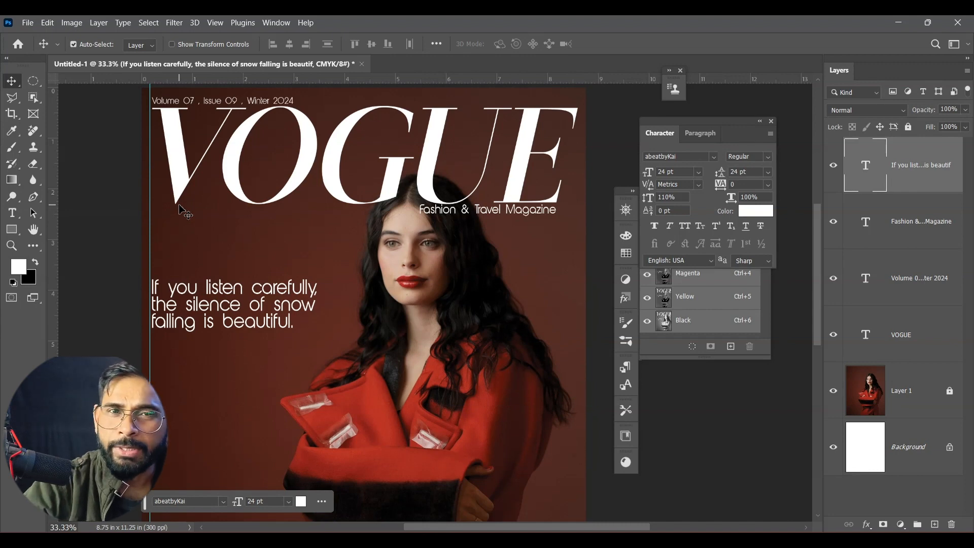
left_click_drag(249, 293, 249, 293)
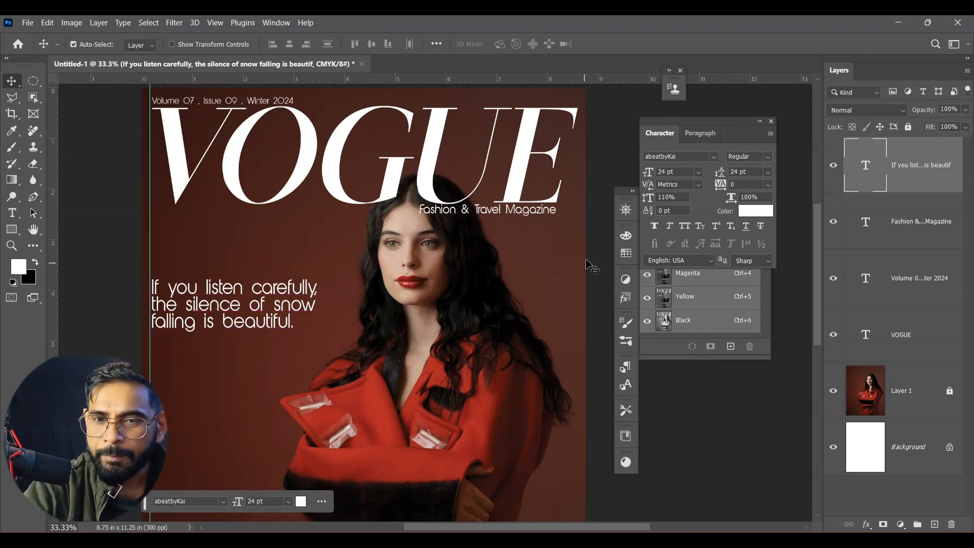
- Apply All Caps to the snow quote
left_click(688, 224)
left_click(308, 236)
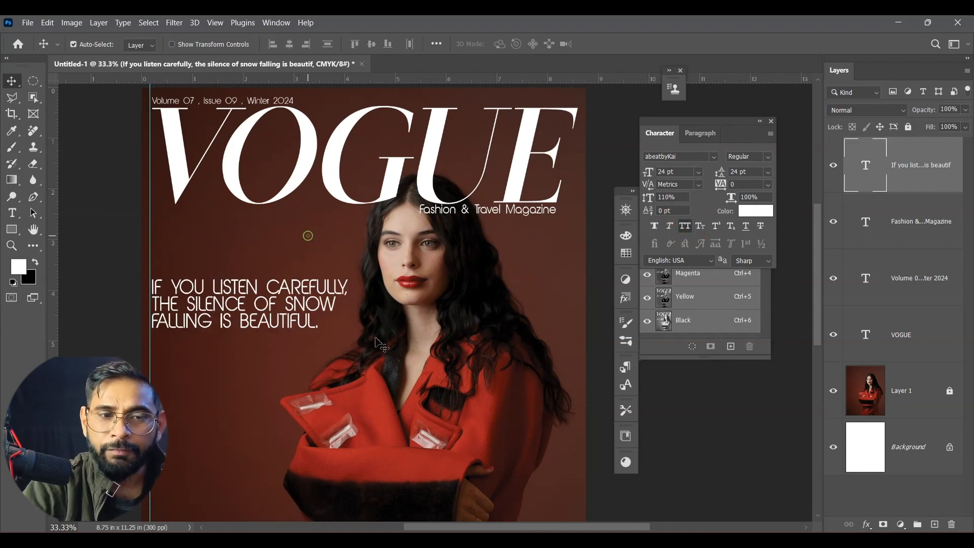
left_click_drag(366, 298, 362, 336)
- Apply All Caps to the "Fashion & Travel Magazine" tagline and nudge it left to end under the E of VOGUE
left_click(495, 251)
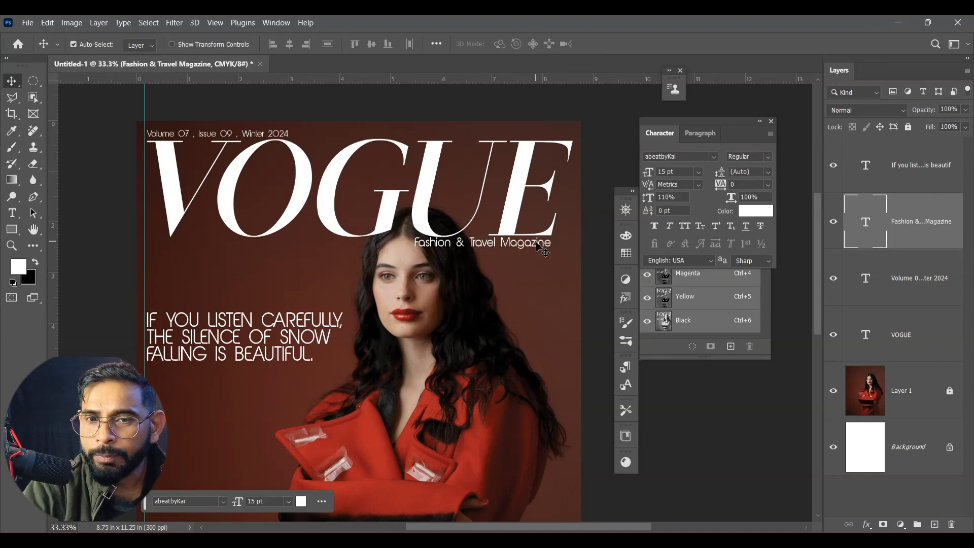
left_click(684, 231)
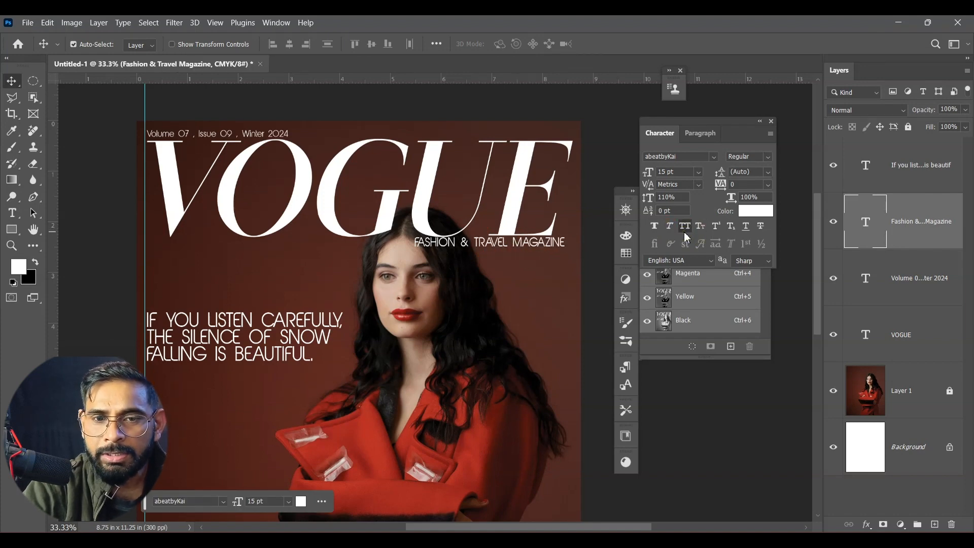
key("shift+Left")
key("shift+Left")
key("shift+Left")
key("shift+Left")
key("shift+Left")
key("shift+Left")
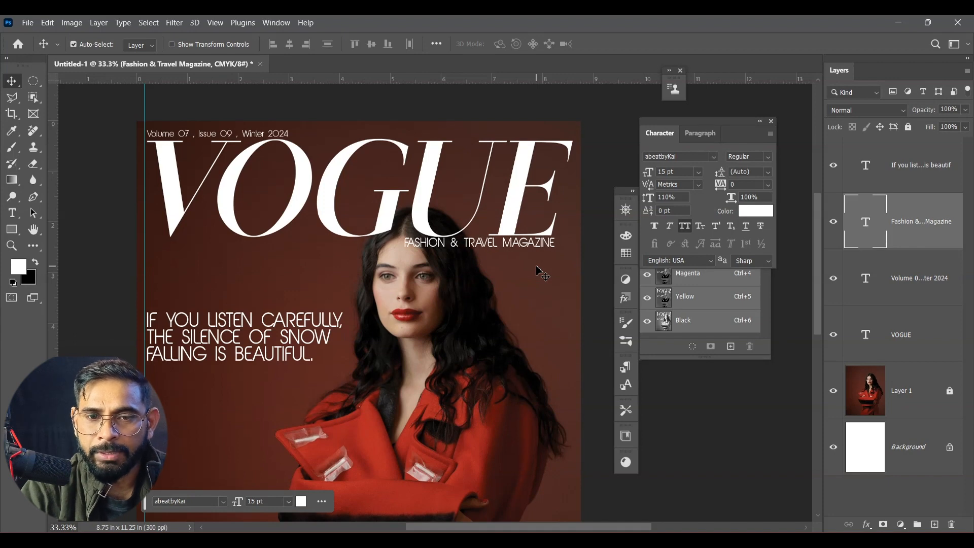
- Apply All Caps to the volume and issue line above the VOGUE title
left_click(275, 138)
left_click(684, 226)
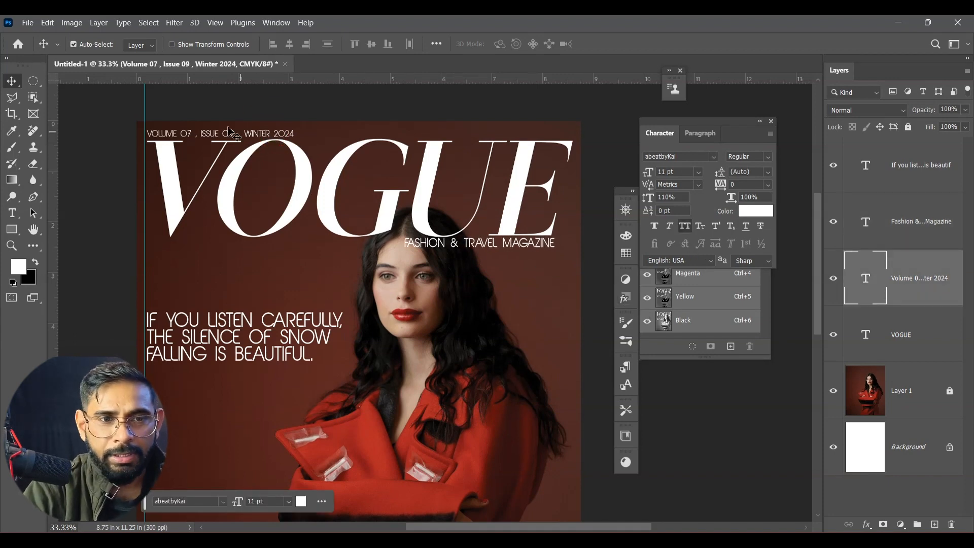
left_click(712, 416)
left_click(531, 245)
left_click(291, 137)
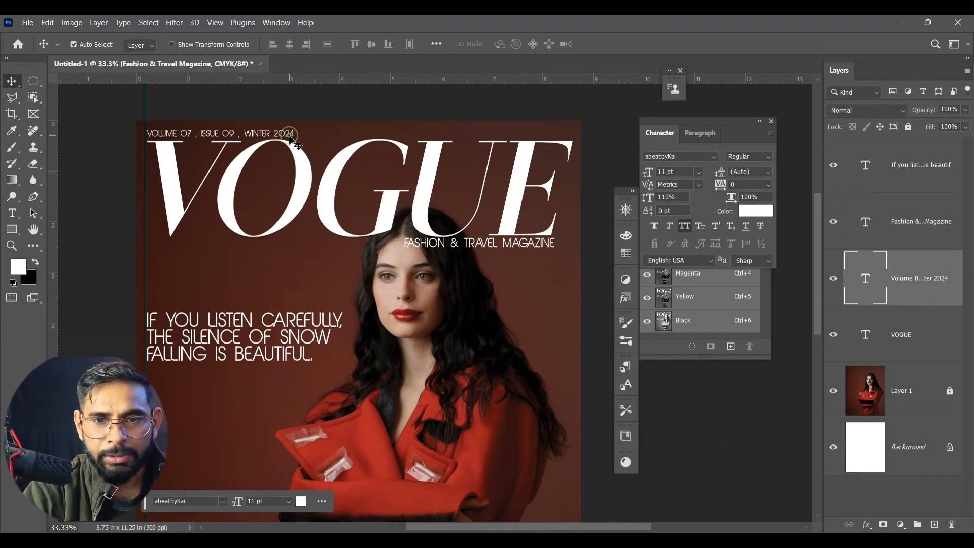
left_click(491, 244)
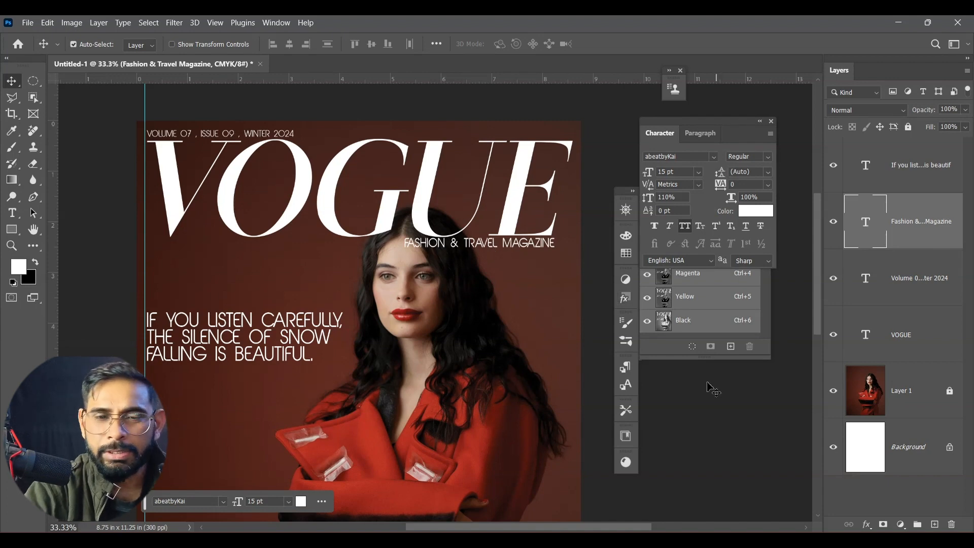
- Try the Humnst777 BlkCn BT font on the "Fashion & Travel Magazine" tagline
scroll(495, 314, "down", 3)
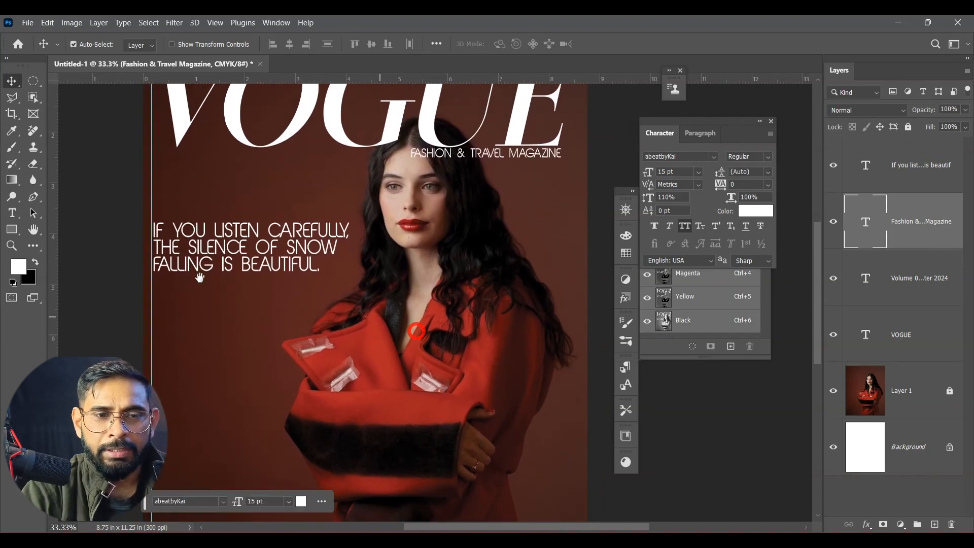
left_click_drag(303, 255, 288, 249)
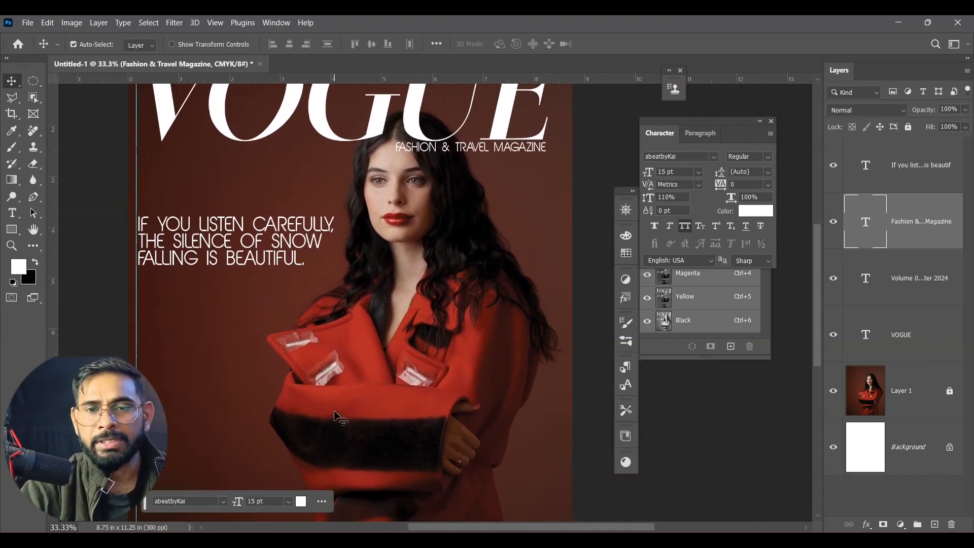
left_click(713, 158)
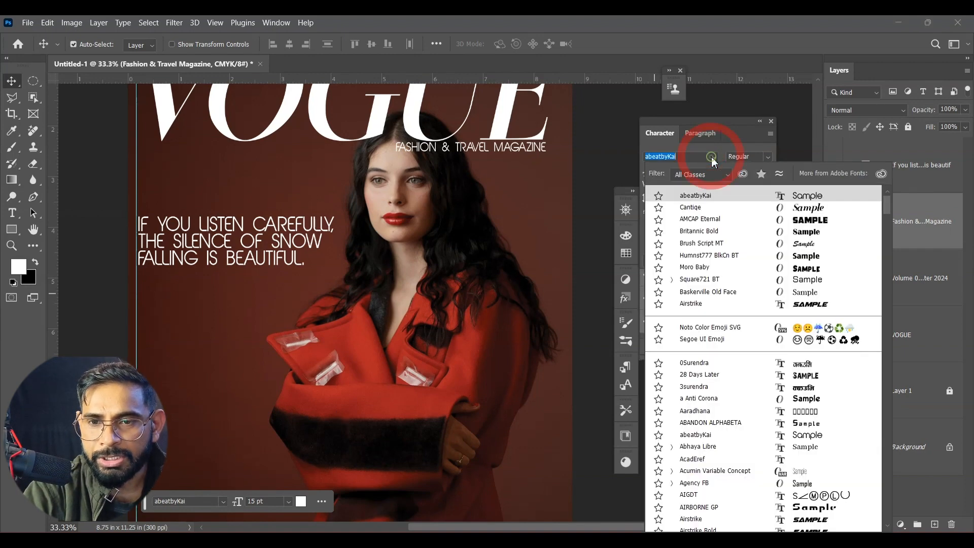
left_click(727, 256)
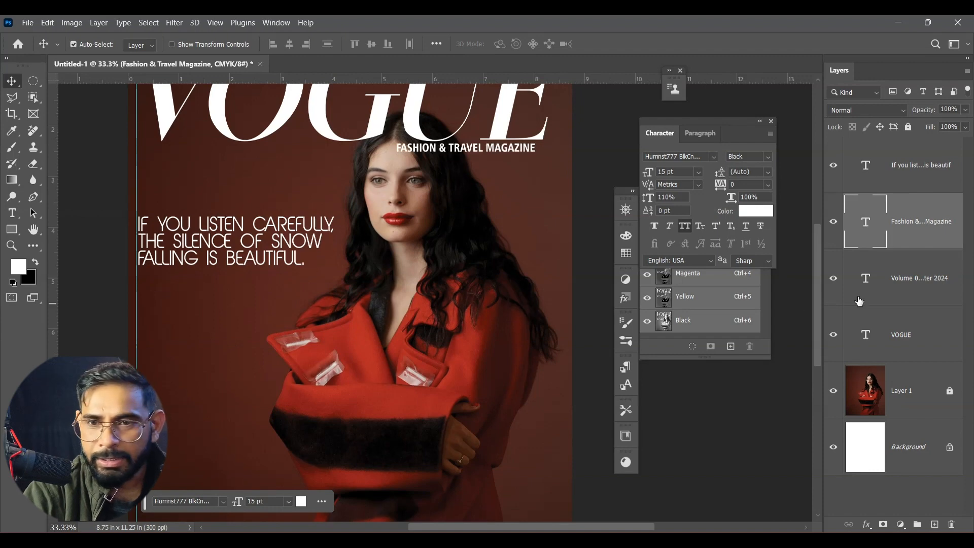
- Move the snow quote slightly lower along the left guide and set its font size to 20 pt
left_click(907, 184)
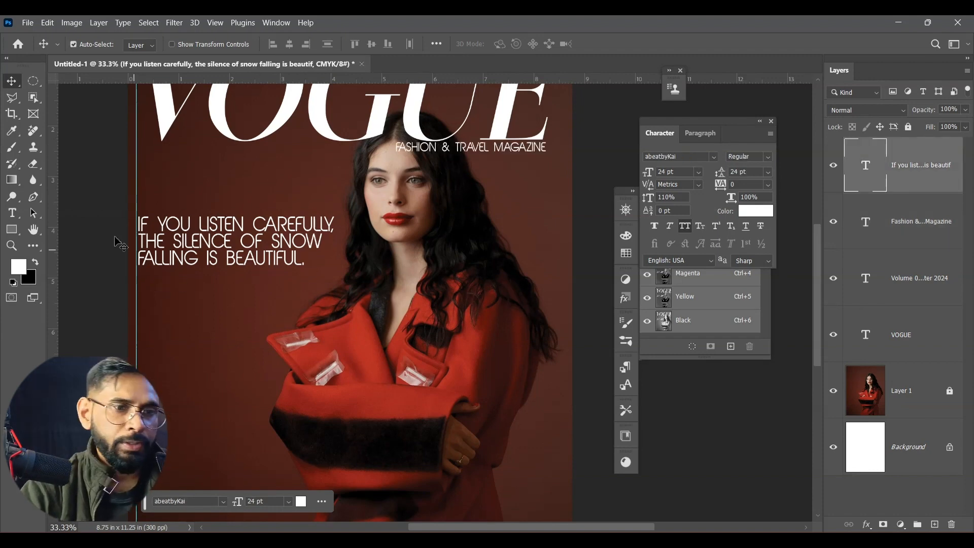
left_click(66, 225)
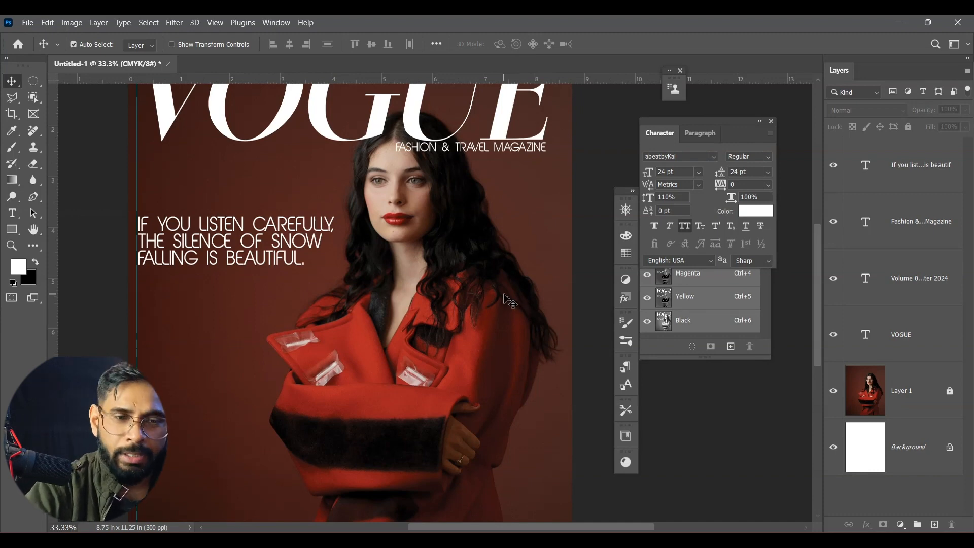
left_click_drag(225, 267, 223, 297)
scroll(466, 328, "down", 2)
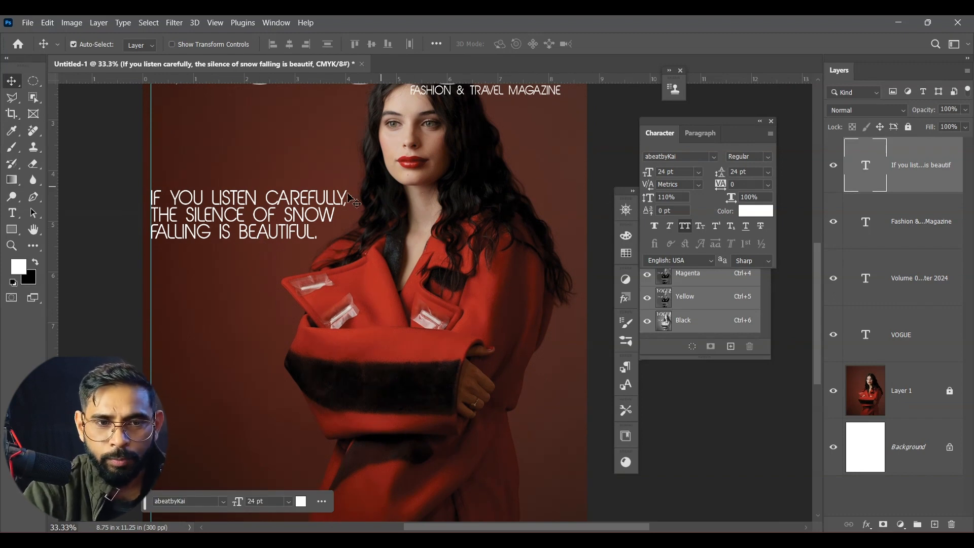
left_click(647, 172)
type("20")
key("Return")
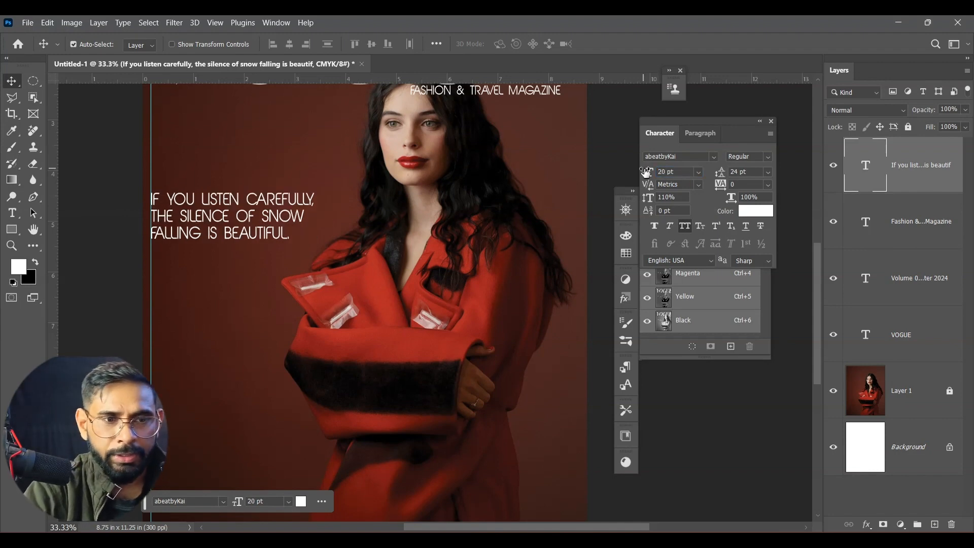
- Add the text "Winter: My new excuse for drinking more coffee." below the snow quote, broken into three lines after "new" and "drinking"
left_click(85, 257)
left_click_drag(466, 374, 466, 299)
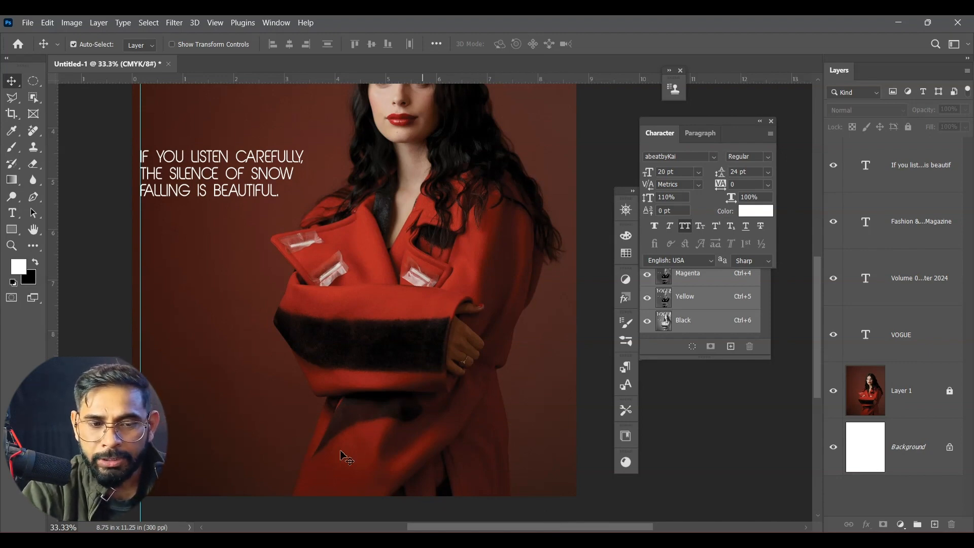
left_click(12, 213)
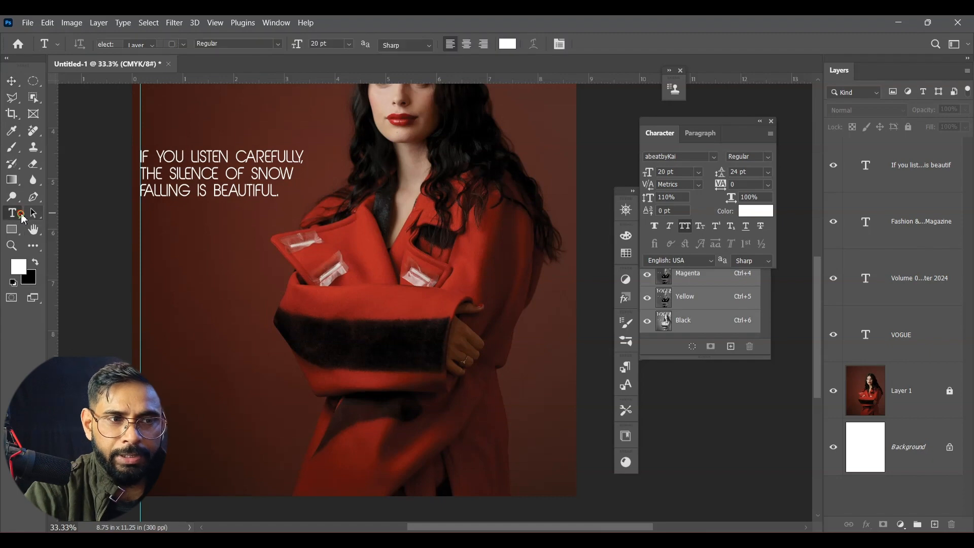
left_click(166, 324)
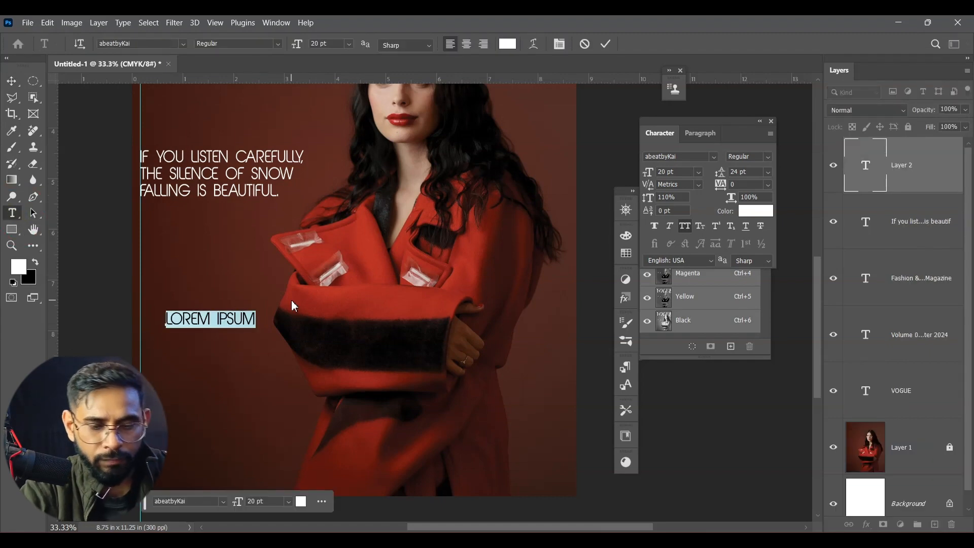
type("WINTER: MY NEW EXCUSE FOR DRINKING MORE COFFEE.")
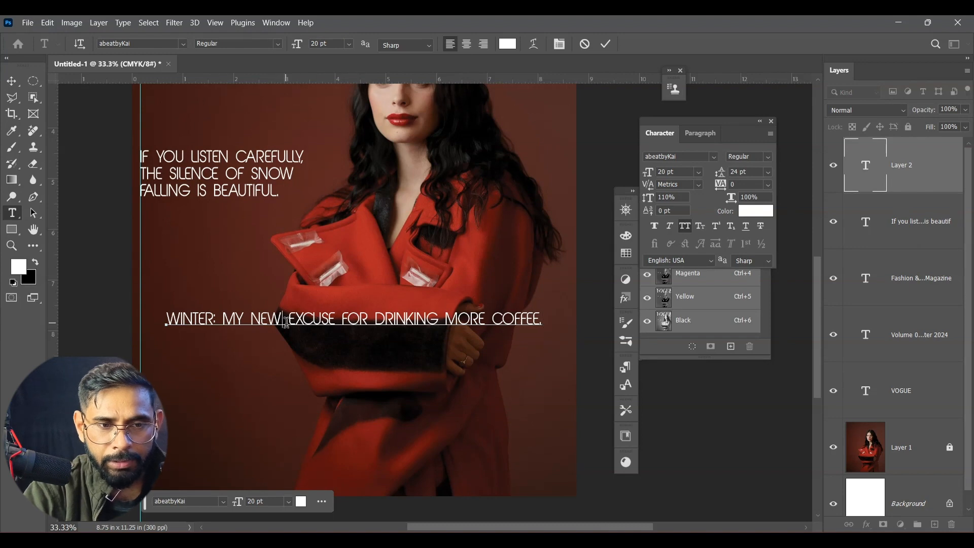
key("Return")
left_click(330, 339)
key("Return")
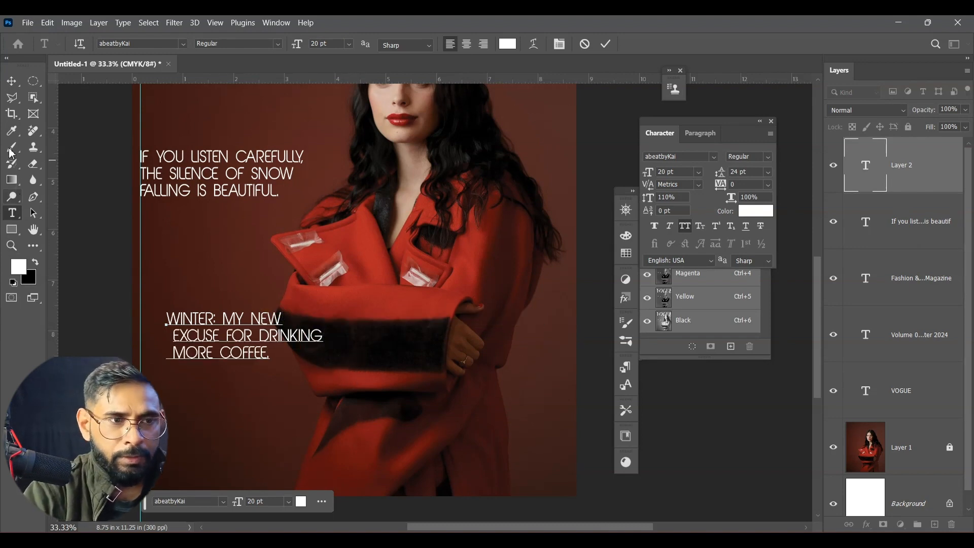
- Nudge the coffee quote slightly up and delete the leading spaces on its second and third lines
left_click(11, 81)
left_click_drag(250, 359, 248, 343)
left_click(11, 213)
left_click(172, 323)
key("BackSpace")
left_click(169, 338)
key("BackSpace")
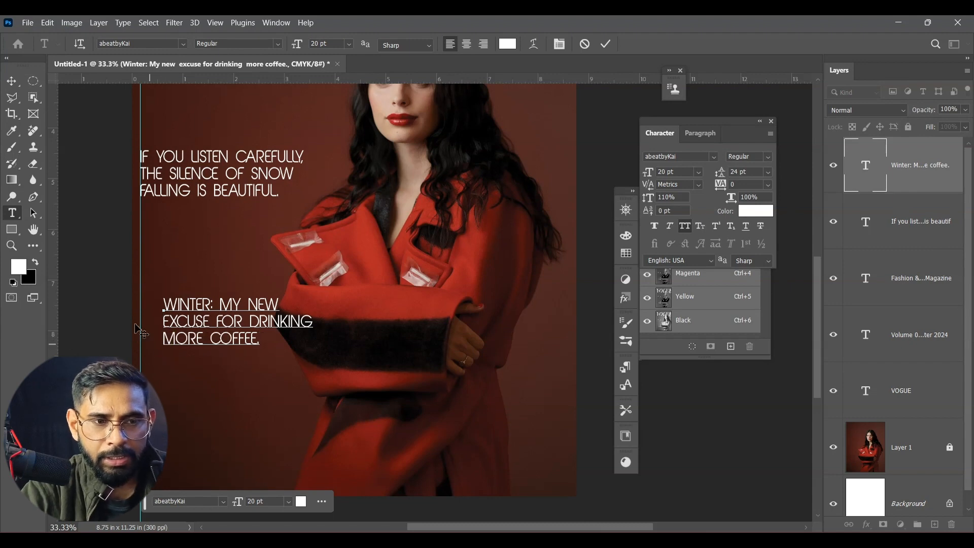
- Align the coffee quote to the left guide and settle it beside the model's sleeve, beneath the snow quote
left_click(21, 81)
left_click_drag(238, 335, 208, 349)
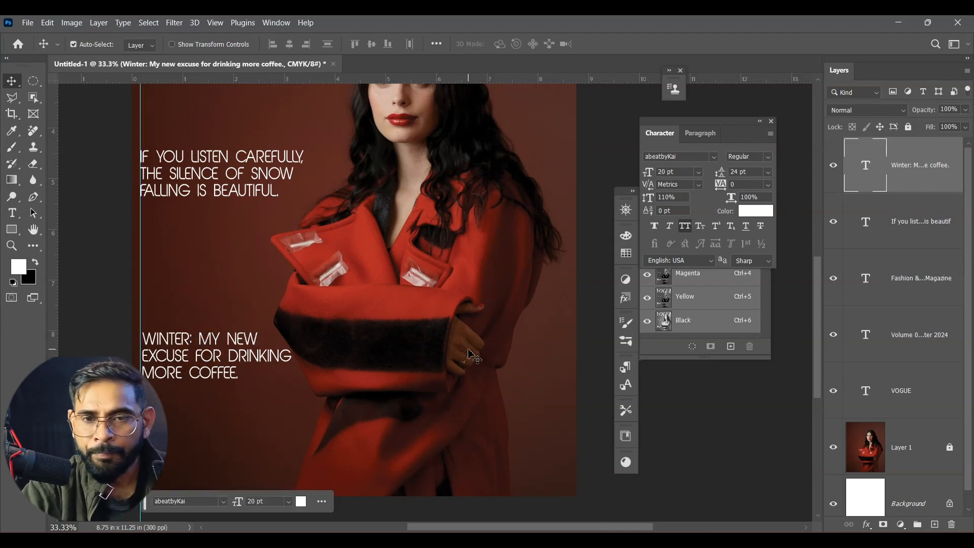
left_click_drag(469, 223, 473, 254)
left_click_drag(217, 365, 216, 301)
left_click_drag(454, 369, 449, 312)
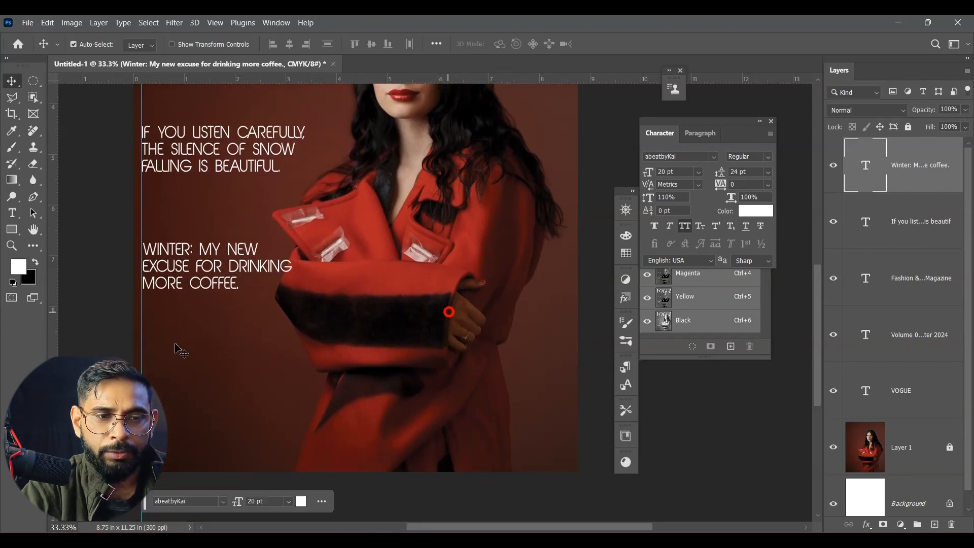
left_click_drag(235, 288, 230, 292)
- Place a vertical margin guide just inside the page's right edge, at about 8.57 in, and deselect the coffee quote
left_click_drag(575, 422, 555, 432)
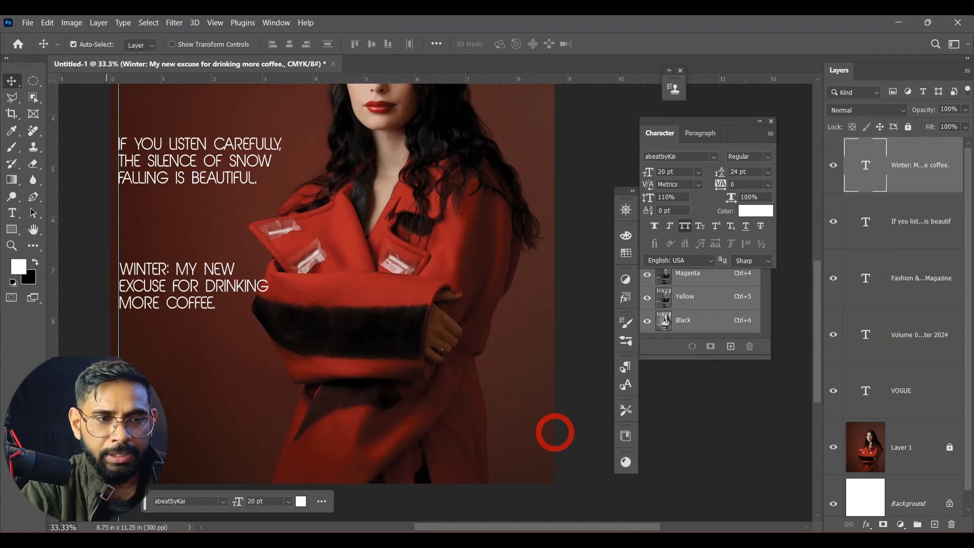
left_click_drag(53, 333, 547, 343)
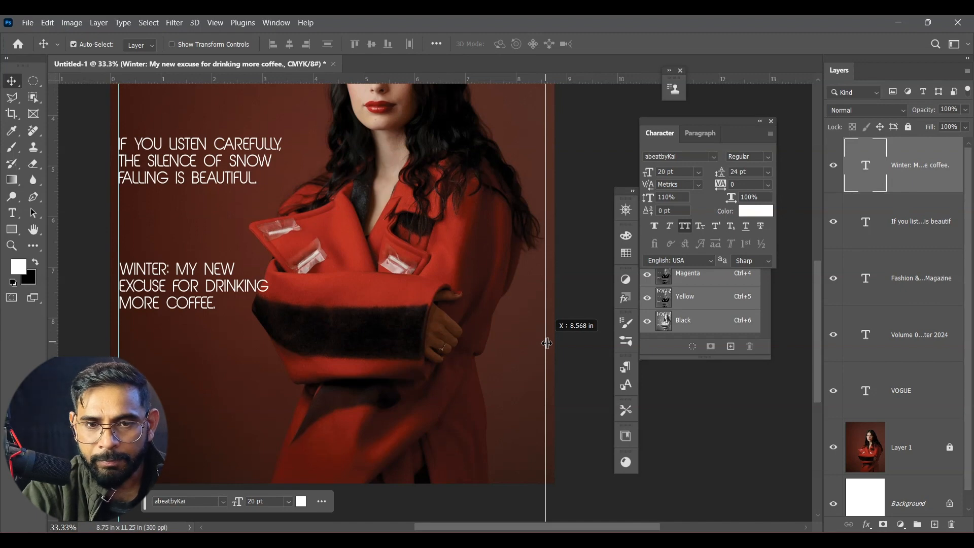
left_click_drag(547, 344, 549, 343)
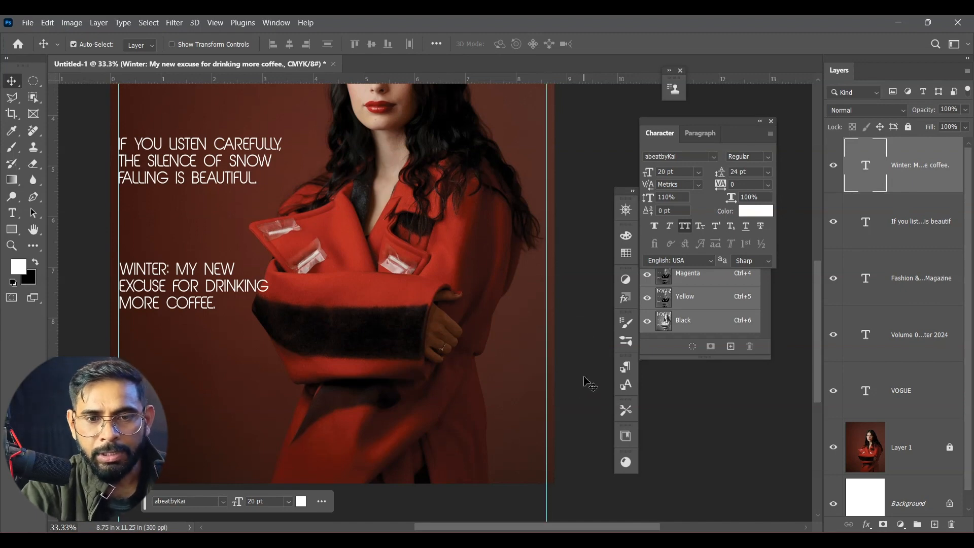
left_click(576, 352)
left_click_drag(498, 290, 501, 292)
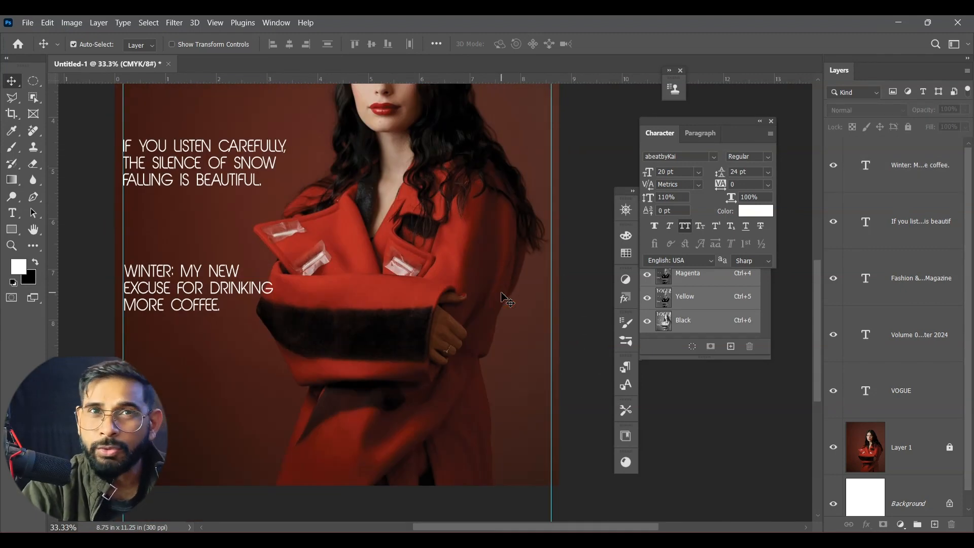
left_click_drag(510, 247, 491, 258)
mouse_move(579, 540)
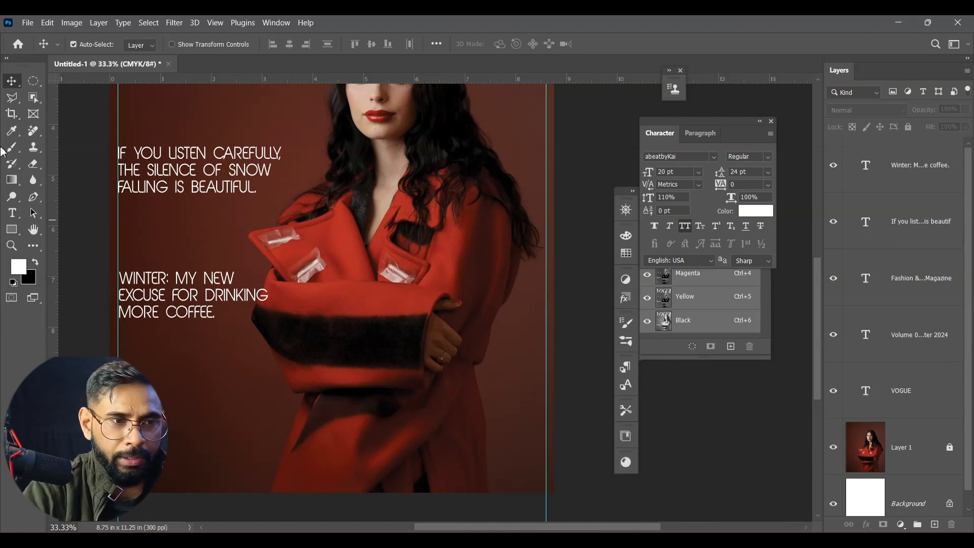
- Add the text "Wake me up when it's summer." over the coat, broken into three lines after "up" and "it's"
left_click(11, 214)
left_click(402, 239)
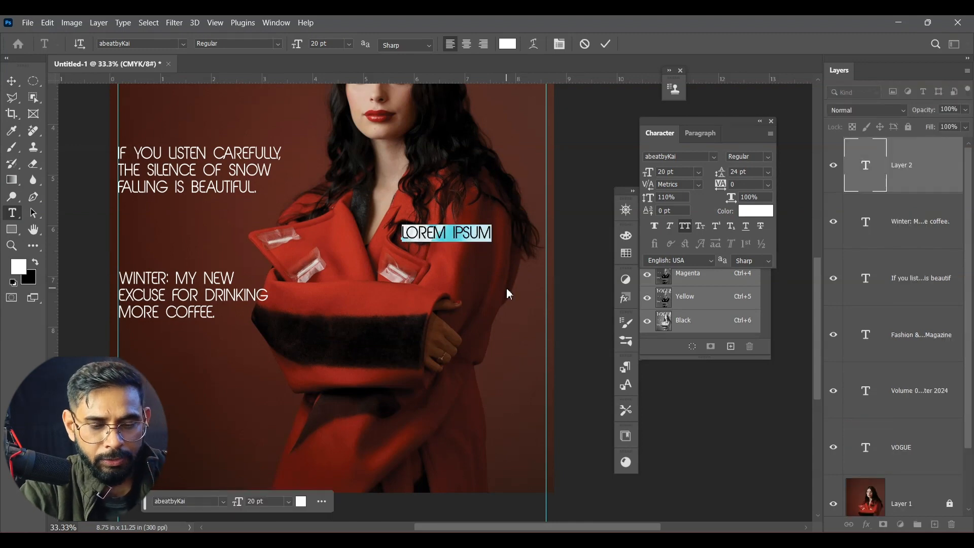
key("ctrl+v")
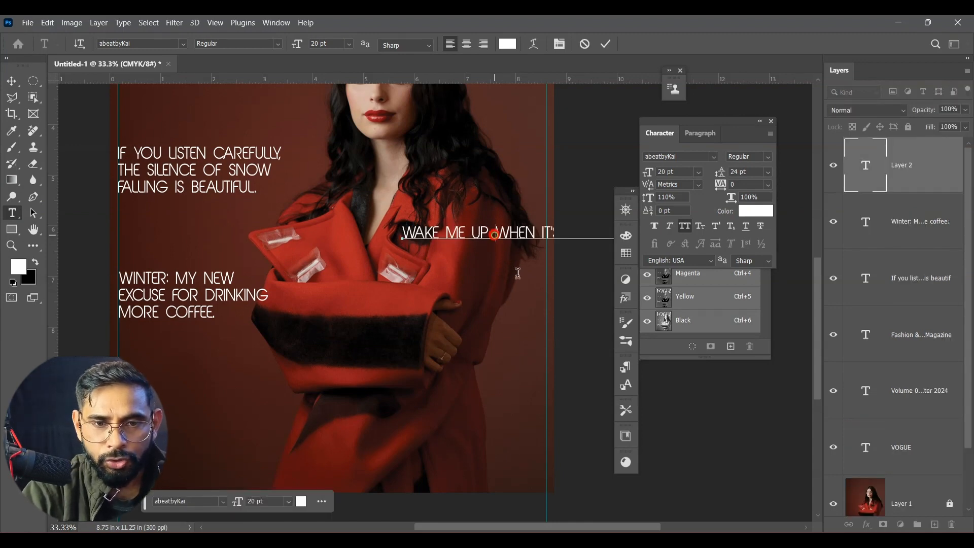
key("Return")
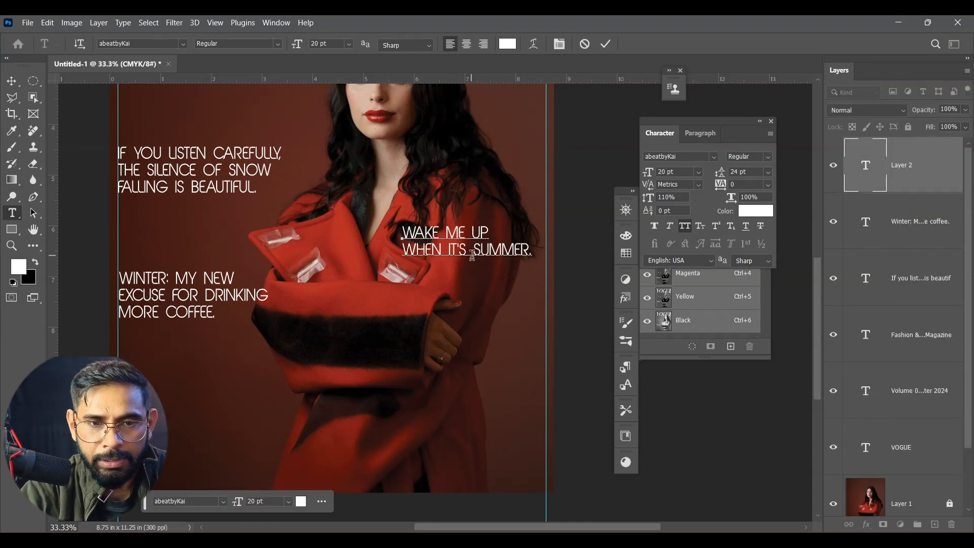
key("Return")
left_click(11, 81)
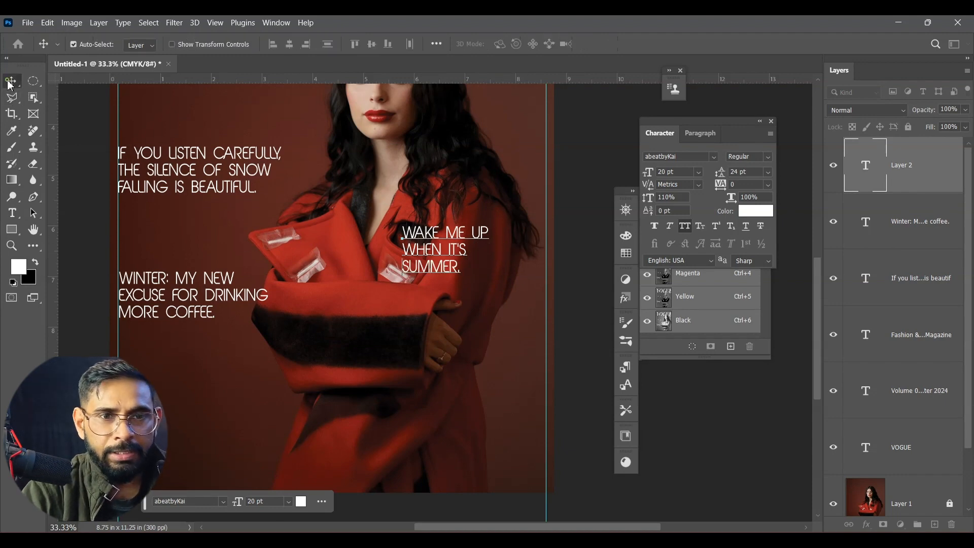
- Right-align the summer quote and move it up against the right margin guide, level with the snow quote
left_click(12, 213)
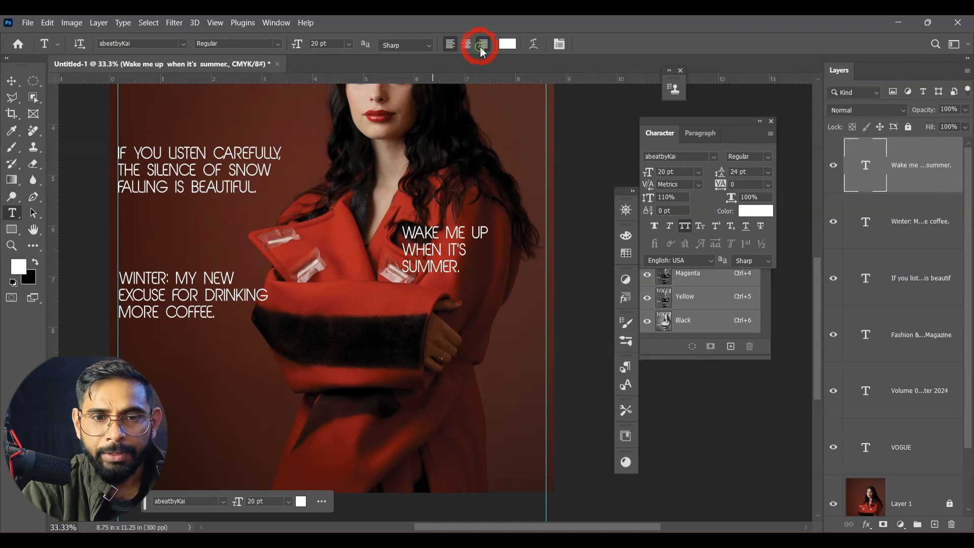
left_click(483, 45)
left_click(10, 81)
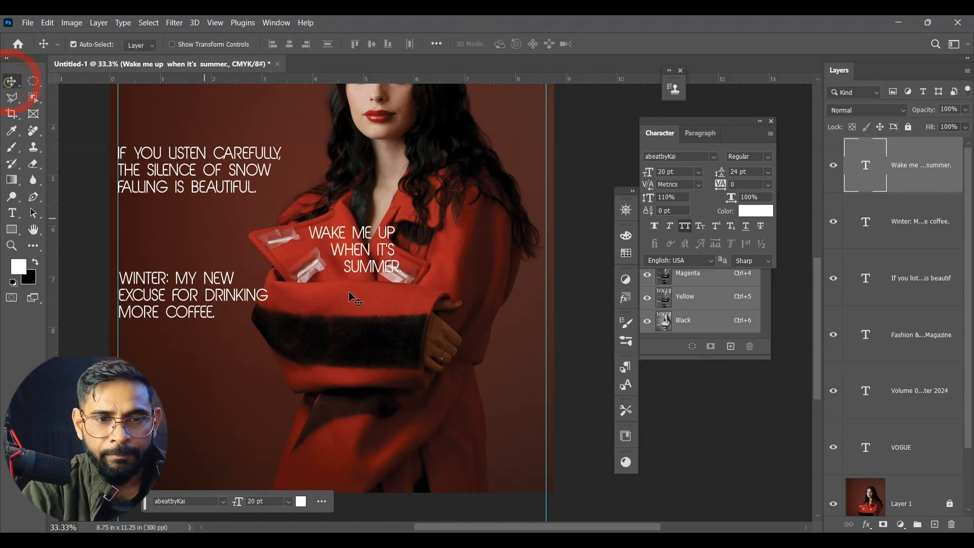
left_click_drag(396, 265, 541, 192)
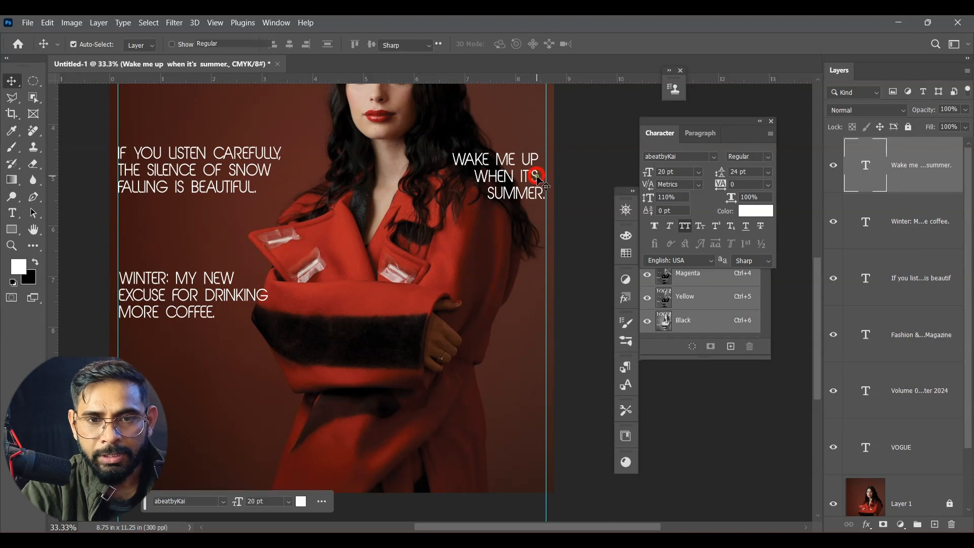
- Delete the summer quote's trailing spaces and final period, and move it lower along the right guide
double_click(541, 186)
left_click(537, 185)
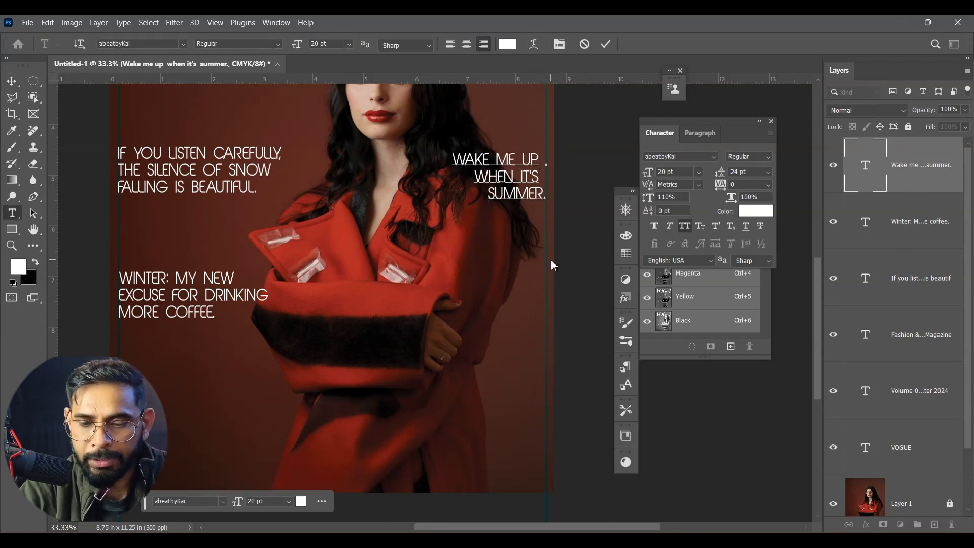
key("BackSpace")
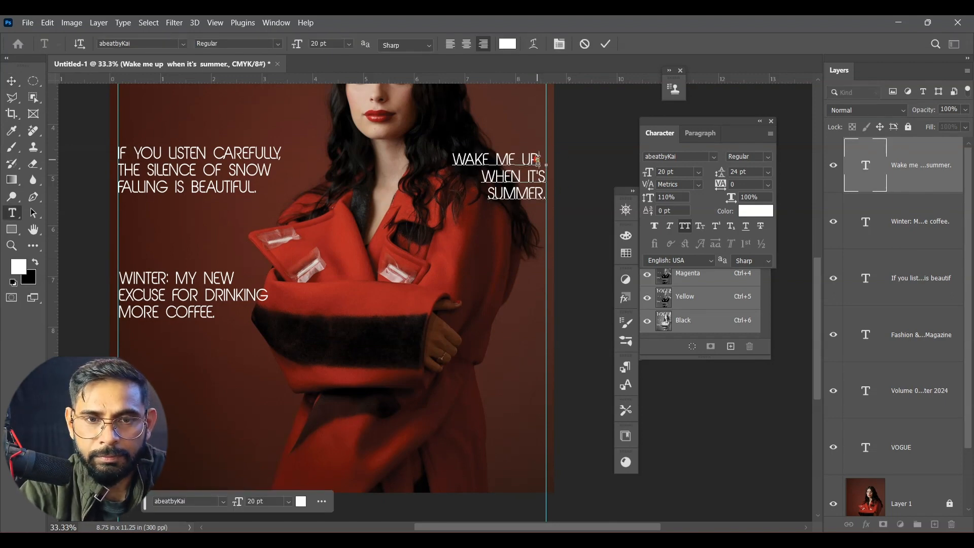
key("BackSpace")
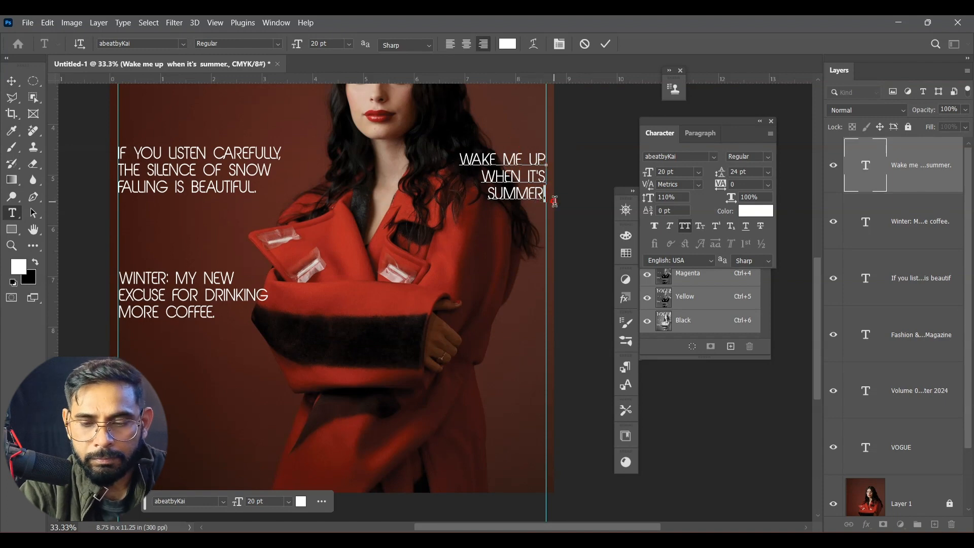
key("BackSpace")
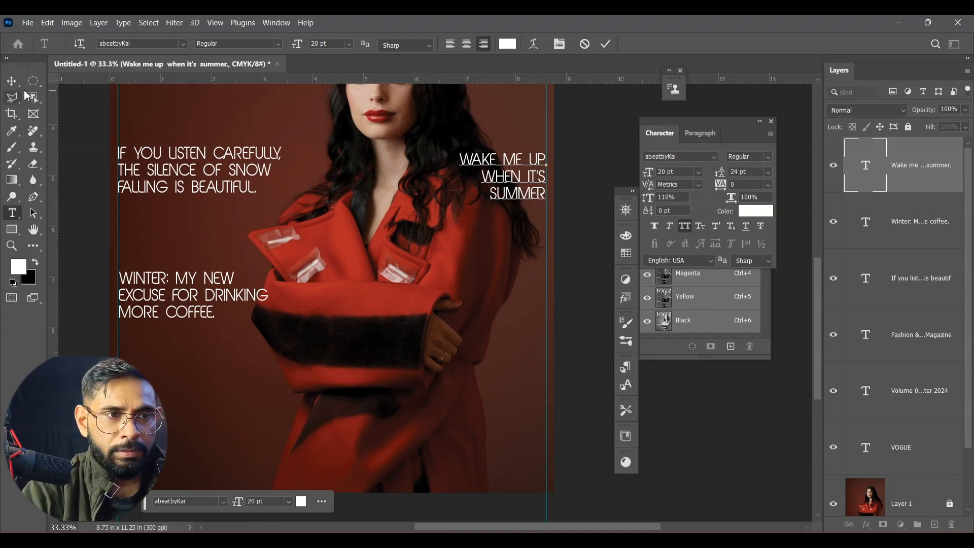
left_click(11, 81)
left_click_drag(507, 190, 515, 269)
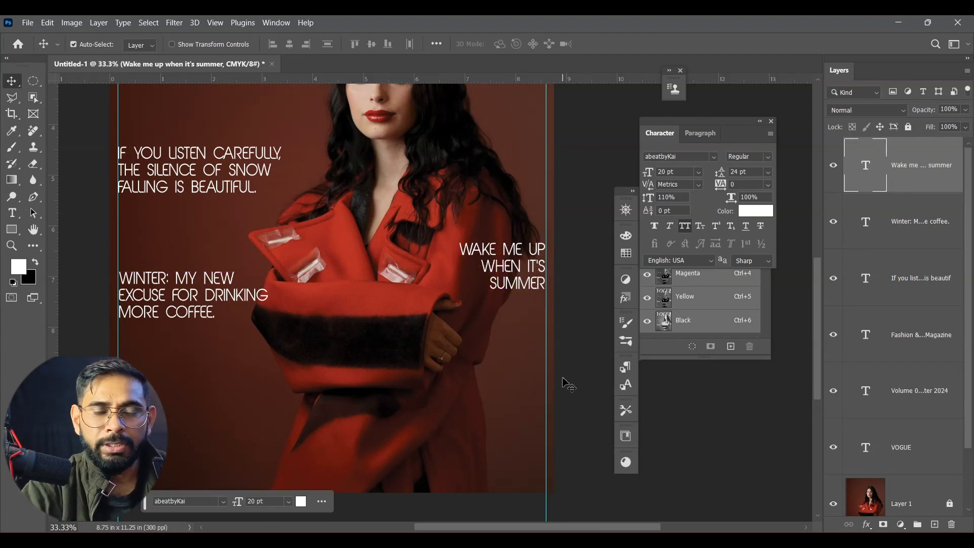
- Apply Faux Bold to the "Wake me up" line of the summer quote
double_click(491, 253)
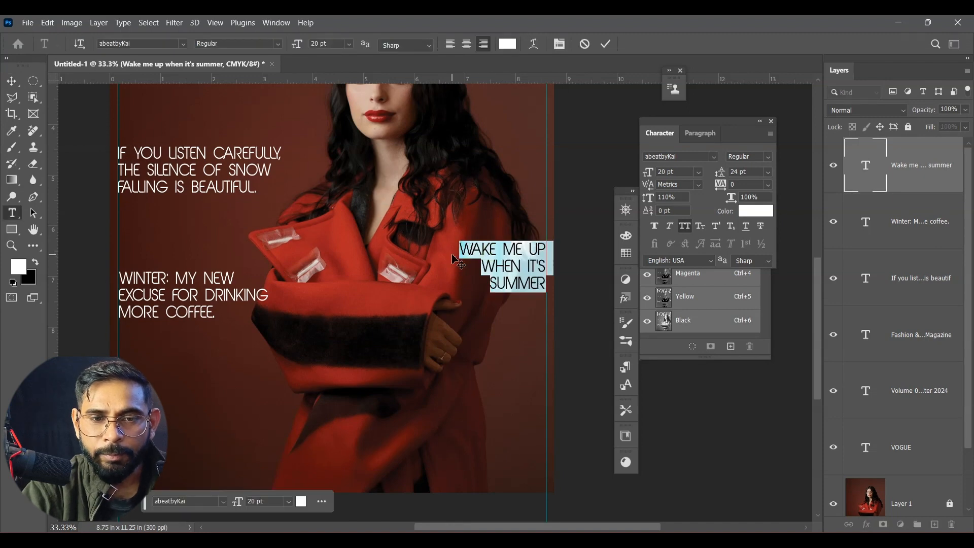
left_click_drag(468, 248, 548, 250)
left_click(660, 228)
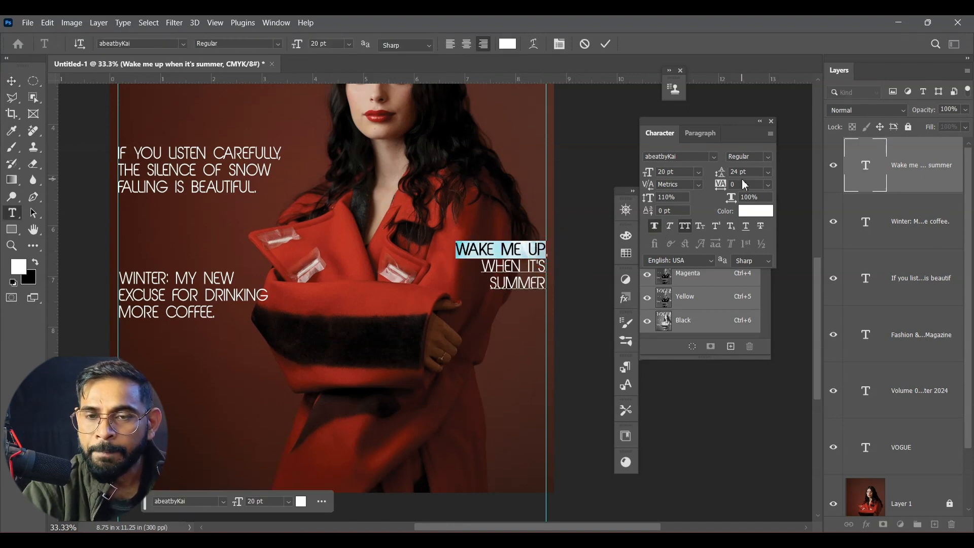
- Set the "Wake me up" line of the summer quote to 24 pt and colour it yellow (#e4ff01)
left_click(648, 173)
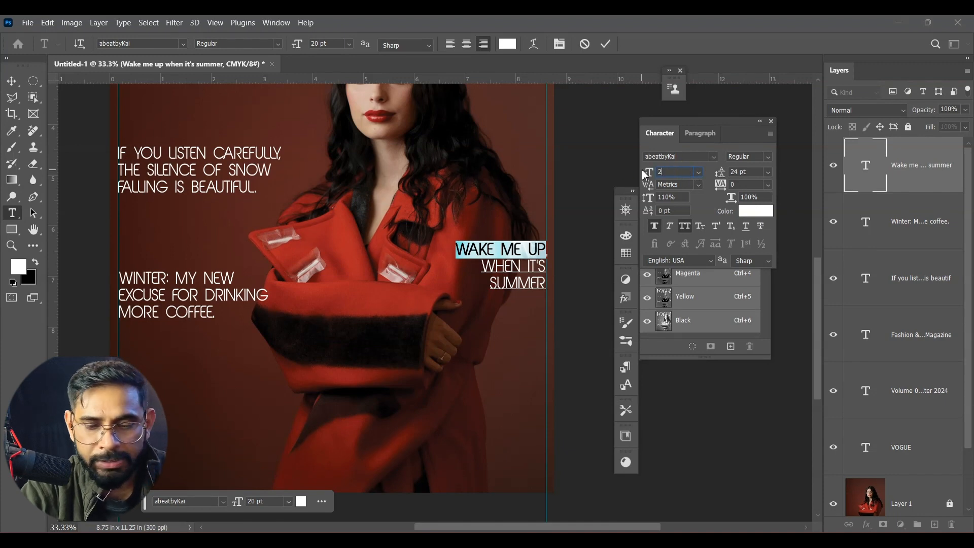
left_click(11, 82)
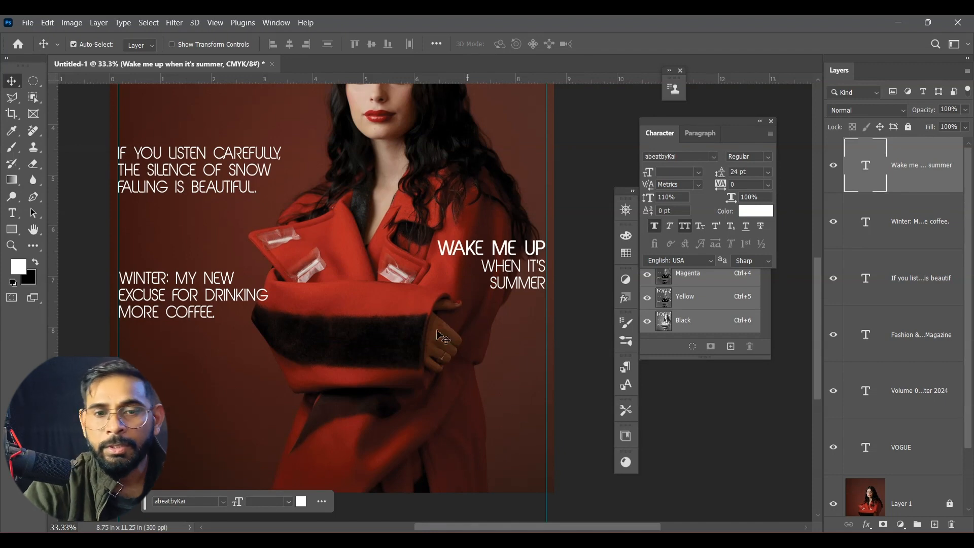
double_click(491, 254)
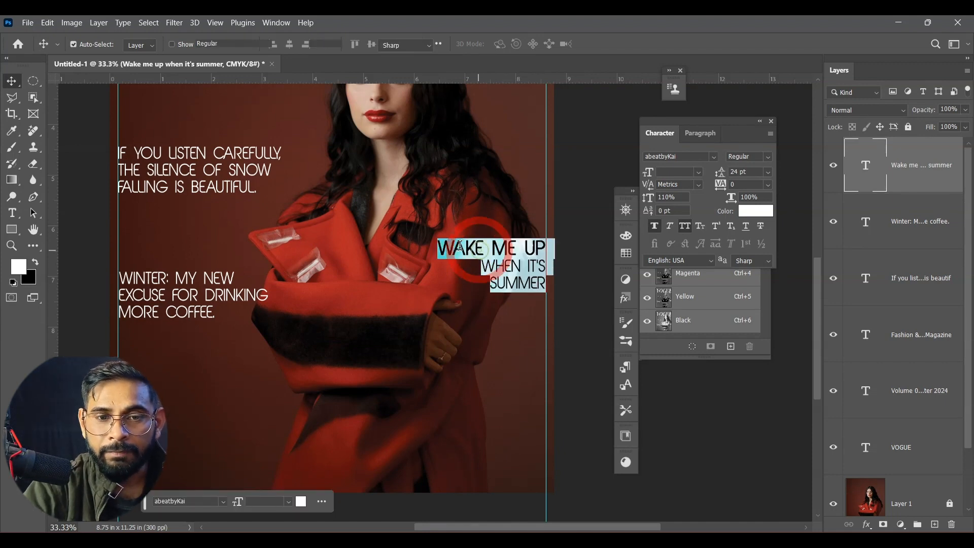
left_click_drag(437, 248, 547, 249)
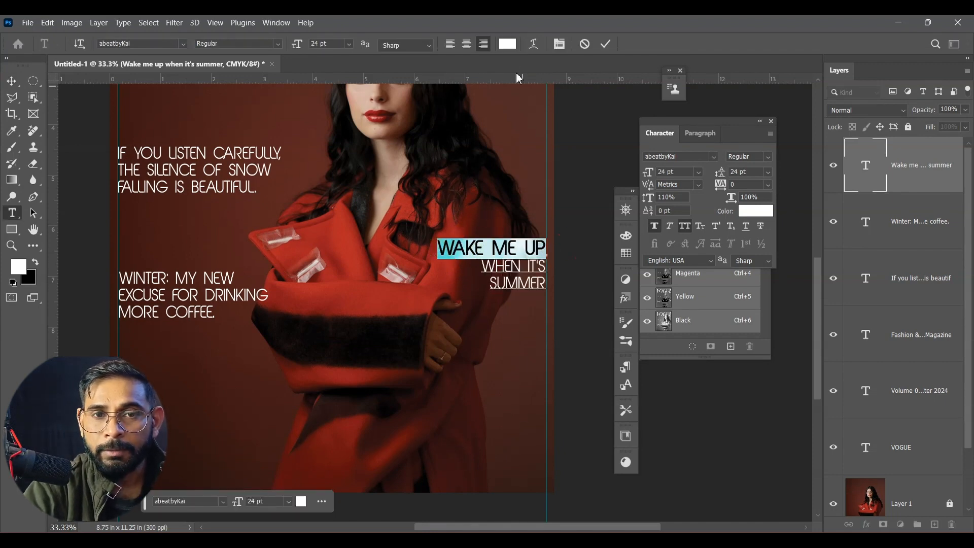
left_click(508, 44)
left_click_drag(790, 242, 790, 236)
left_click(778, 99)
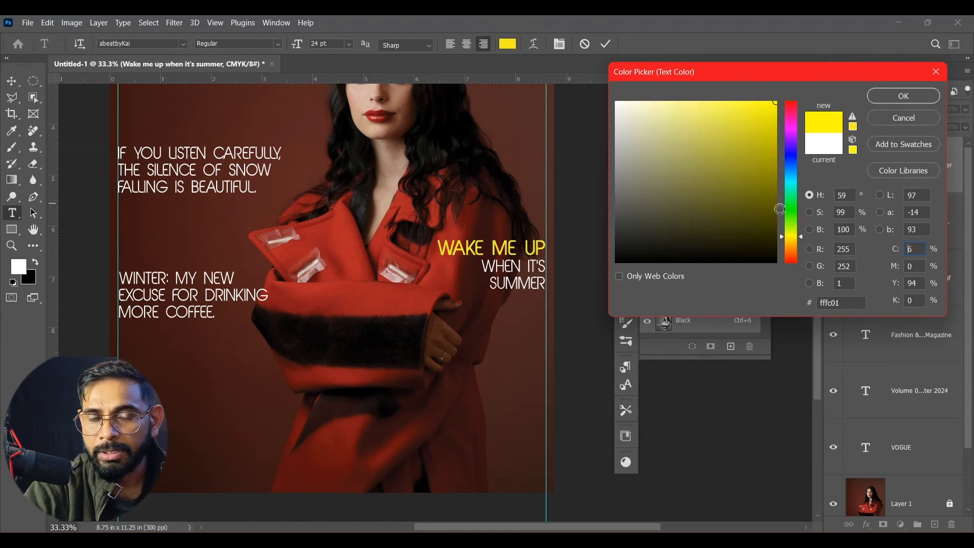
left_click_drag(787, 136, 803, 234)
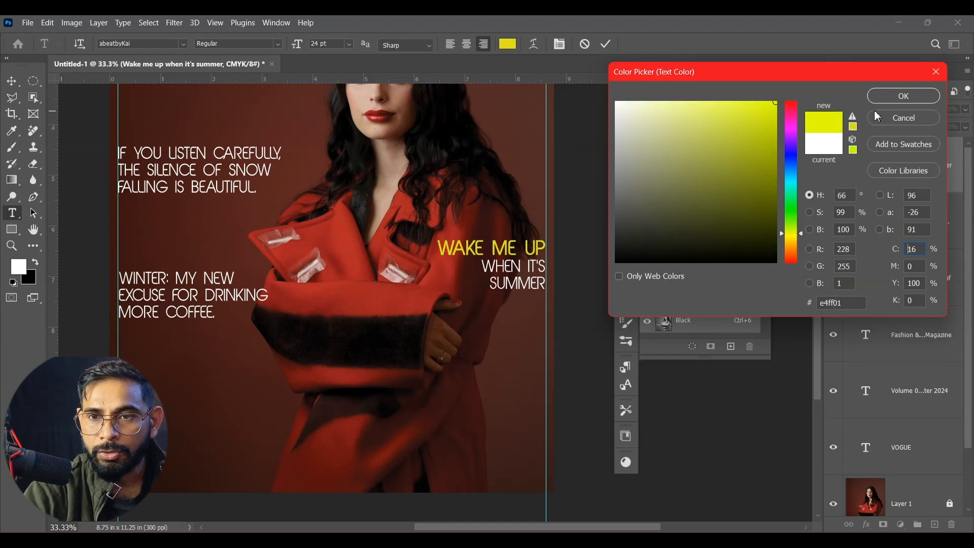
left_click(903, 96)
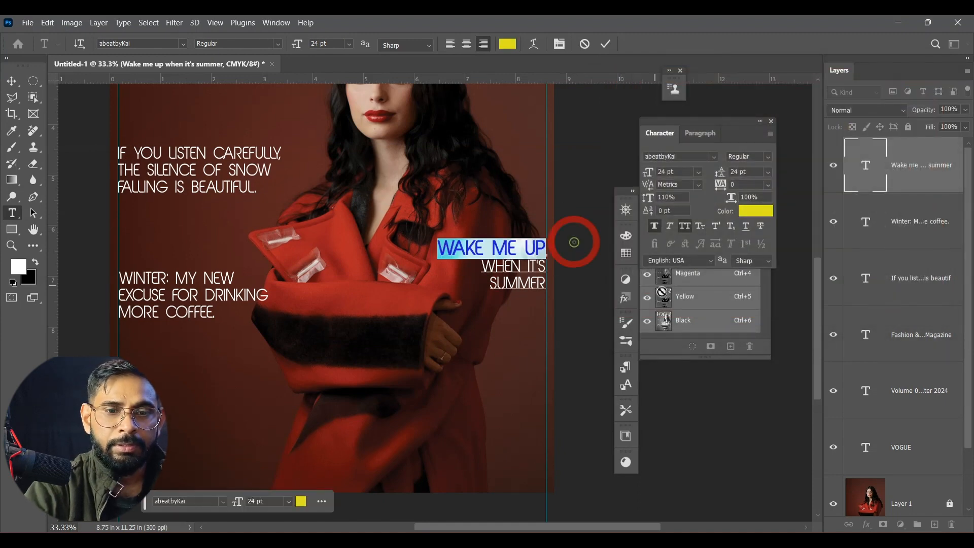
left_click(605, 45)
- Add the text "With great powder comes great responsibility." and place it across the coat, below the coffee and summer quotes
key("v")
left_click_drag(466, 261, 472, 281)
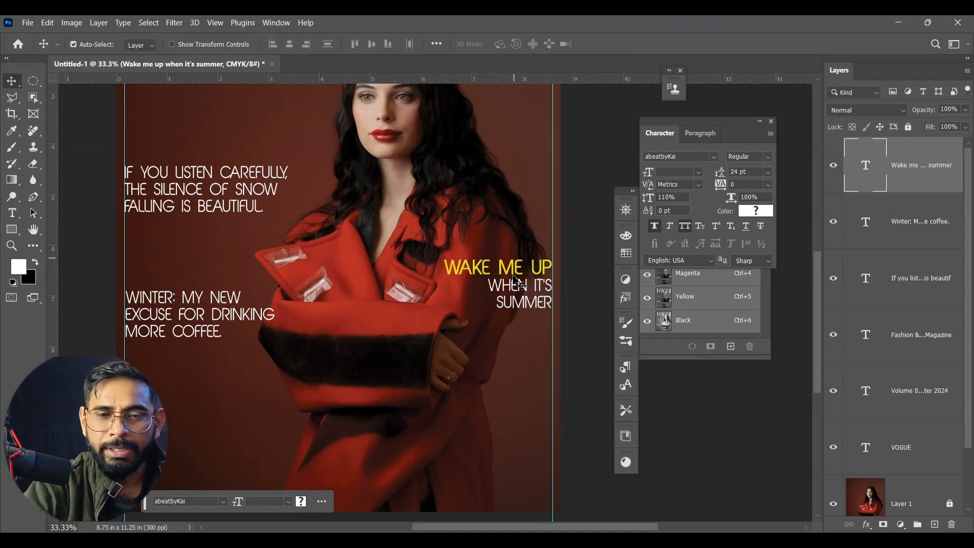
left_click_drag(526, 362, 563, 456)
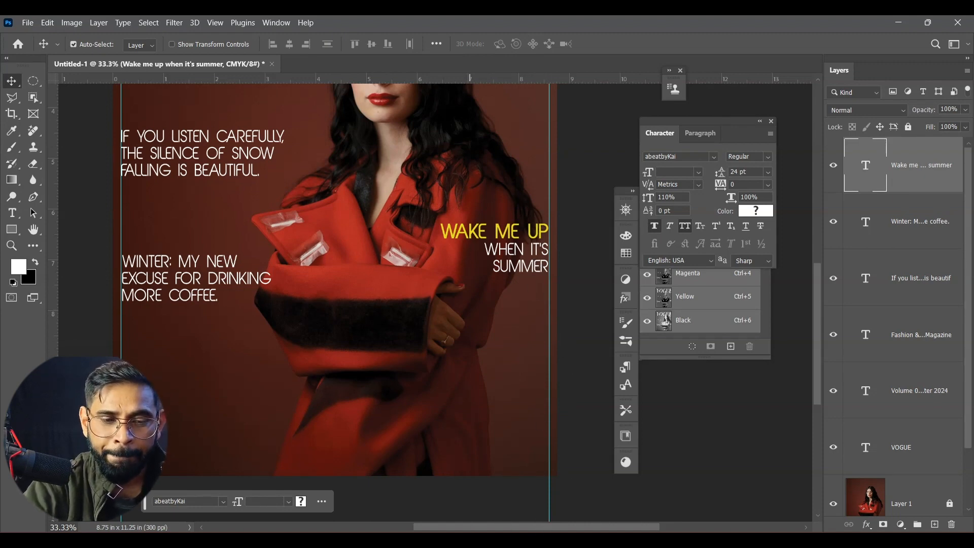
key("t")
left_click(248, 354)
key("ctrl+v")
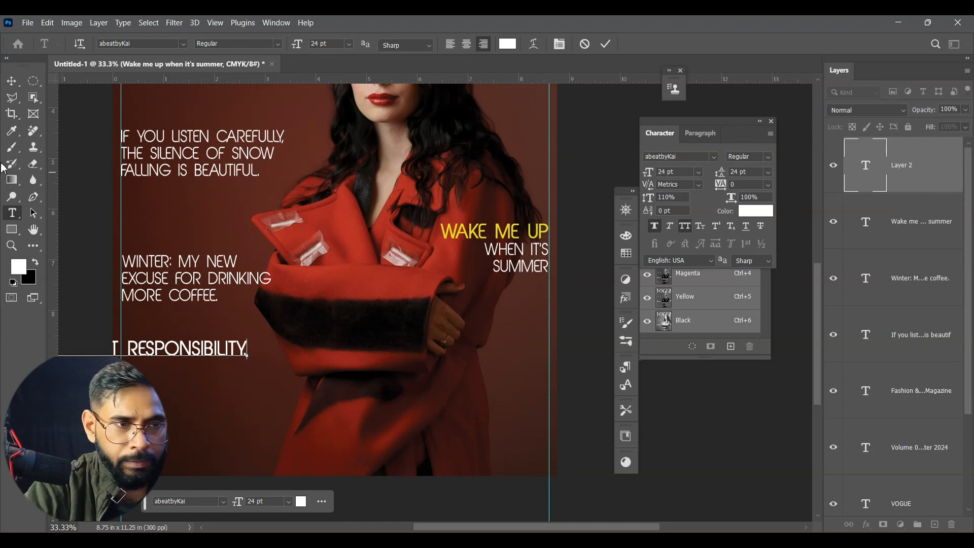
left_click(11, 81)
left_click_drag(202, 354, 509, 346)
- Break the powder quote into three lines after "powder" and the second "great"
key("t")
left_click(301, 344)
key("Return")
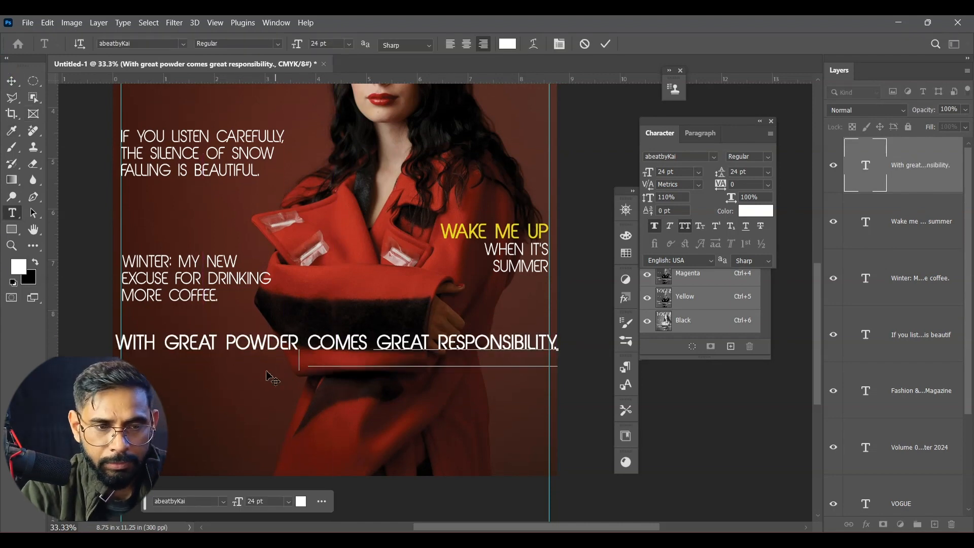
left_click(432, 366)
key("Return")
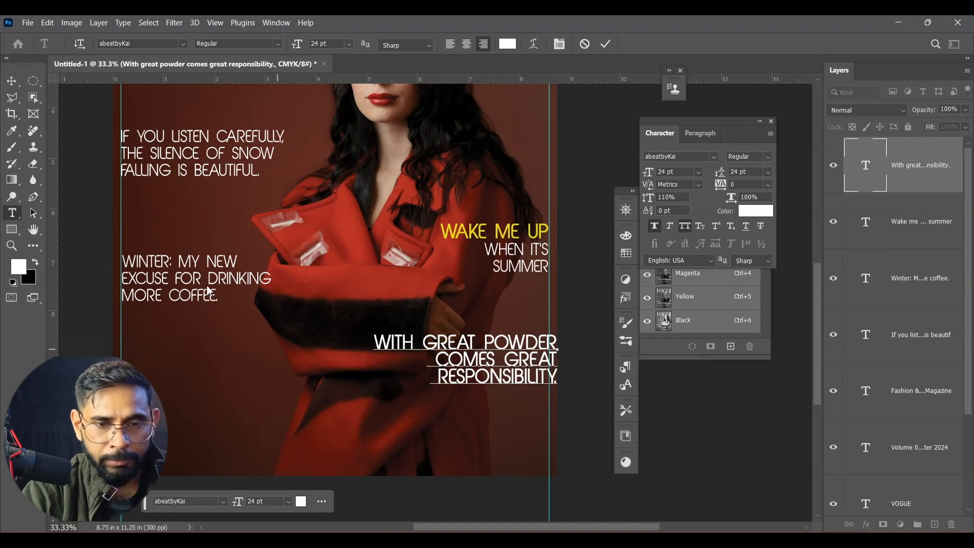
- Set the powder quote to 20 pt and line up its right edge with the right margin guide, below the summer quote
left_click(11, 81)
left_click_drag(506, 337, 487, 313)
left_click(12, 213)
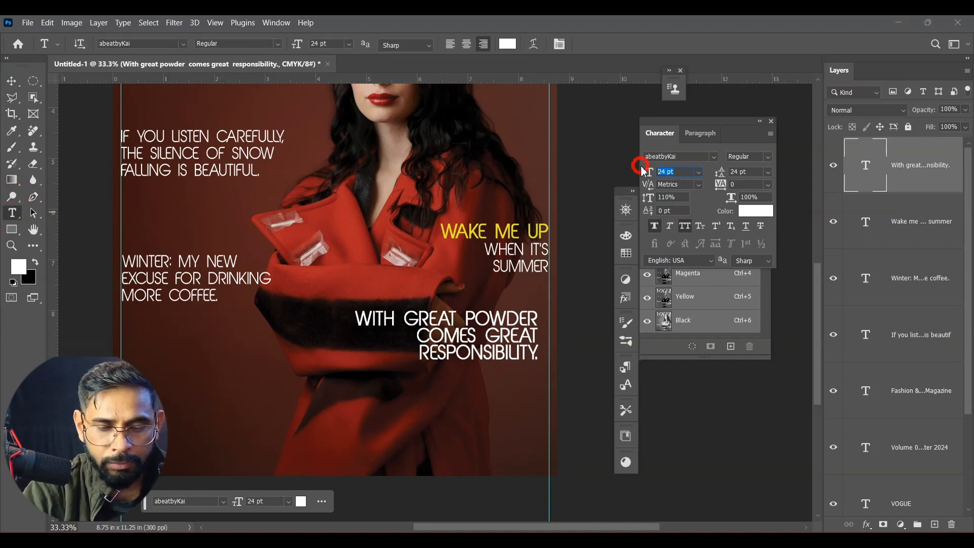
left_click_drag(642, 168, 641, 168)
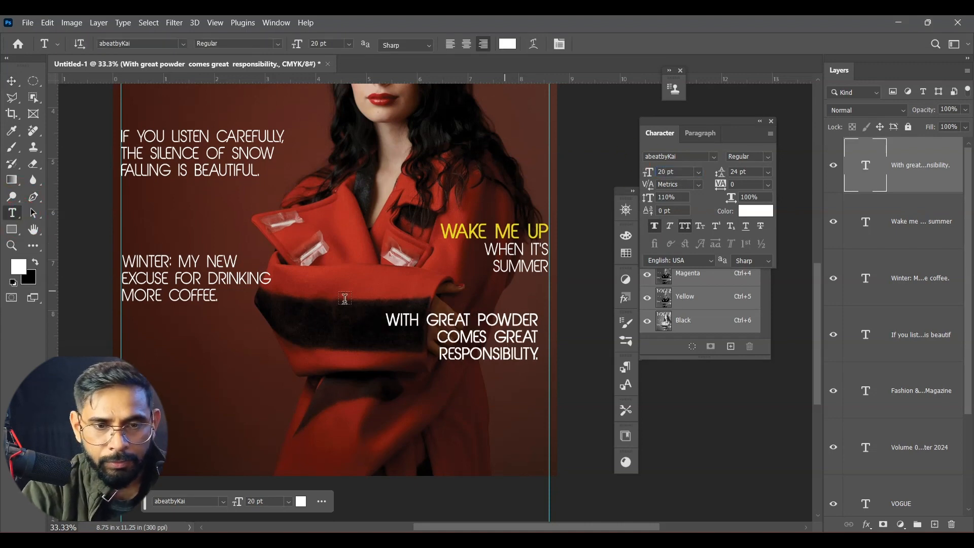
left_click(11, 81)
mouse_move(526, 340)
left_mouse_down()
mouse_move(535, 327)
mouse_move(539, 353)
left_mouse_up()
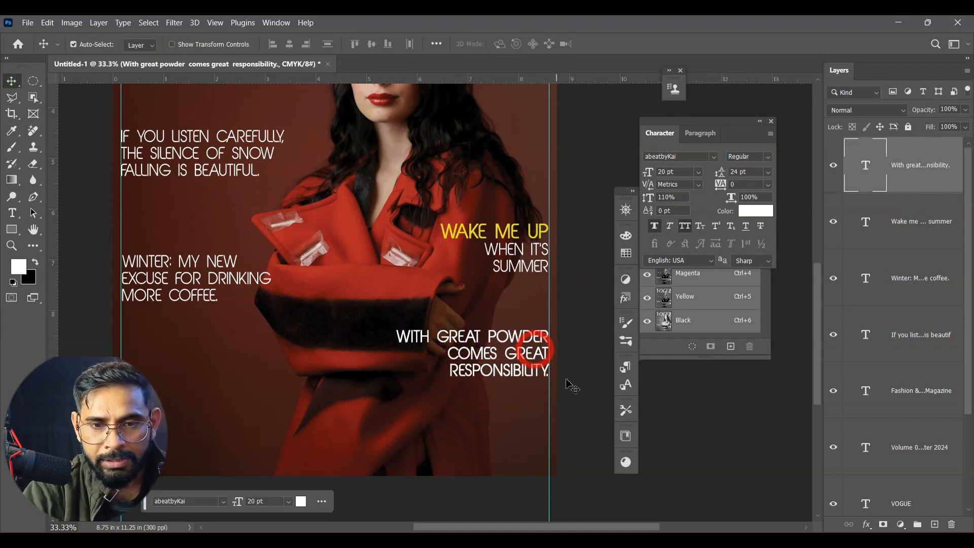
- Delete the final period from the powder quote
double_click(550, 372)
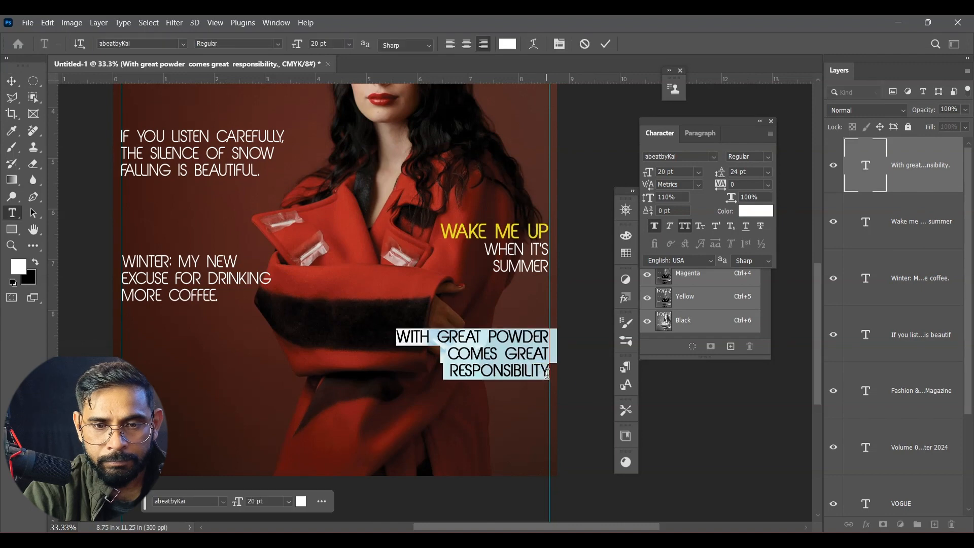
left_click(547, 374)
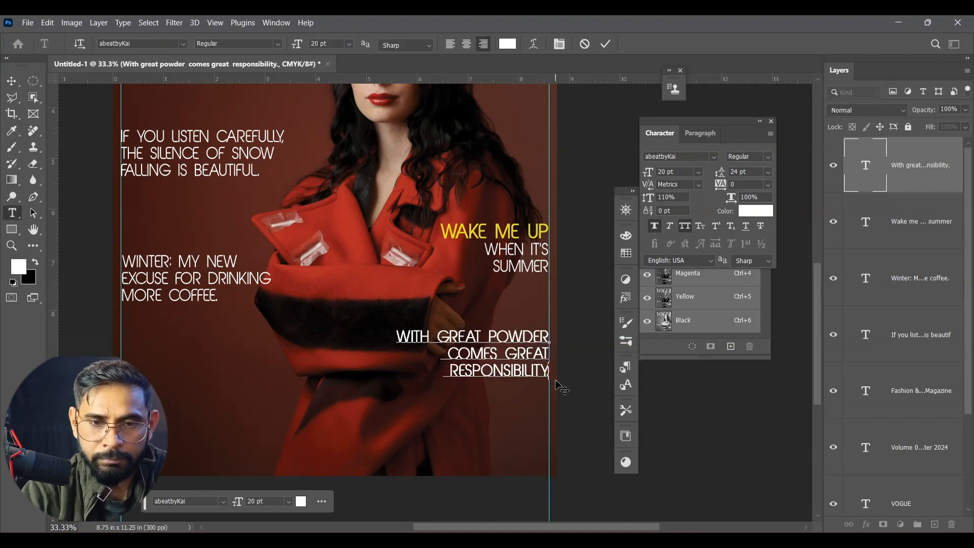
left_click(11, 82)
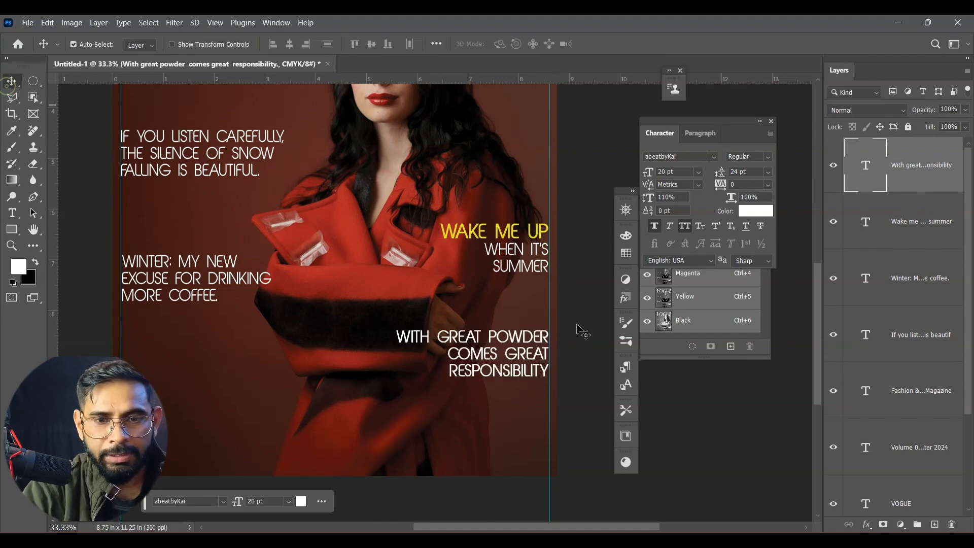
- Respace the cover quotes along the margin guides: move the coffee quote lower and the summer and powder quotes higher
left_click(589, 312)
key("space")
left_click_drag(464, 257, 487, 321)
left_click_drag(225, 362, 222, 387)
scroll(406, 376, "down", 3)
left_click_drag(529, 261, 536, 205)
left_click_drag(534, 346, 534, 311)
left_click_drag(351, 310, 352, 337)
mouse_move(530, 236)
left_mouse_down()
mouse_move(528, 209)
mouse_move(530, 227)
left_mouse_up()
left_click_drag(542, 363, 545, 382)
left_click_drag(539, 350, 538, 374)
left_click_drag(390, 422, 389, 384)
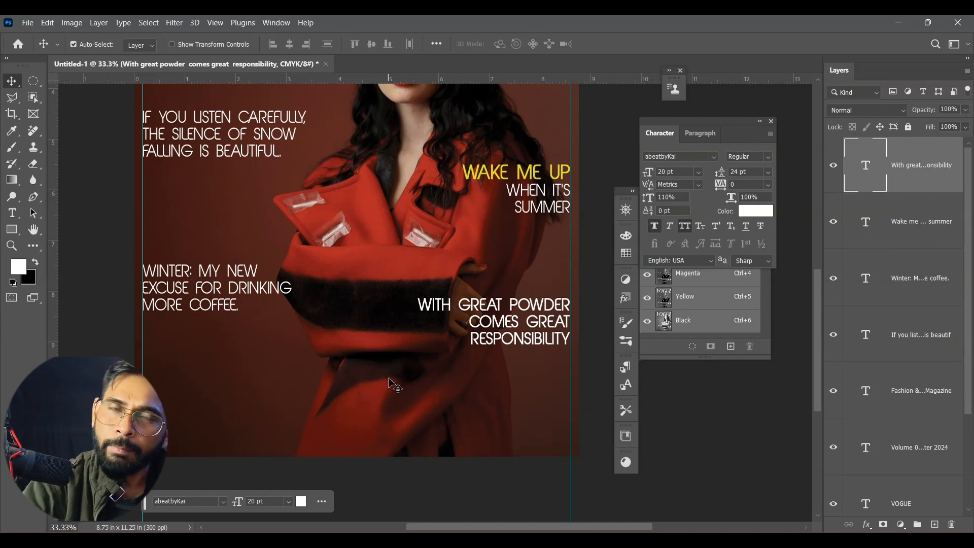
- Place the text "Winter is not a season, it's a celebration" below the powder quote and break it into three lines after "not" and "it's a"
left_click_drag(244, 349, 469, 384)
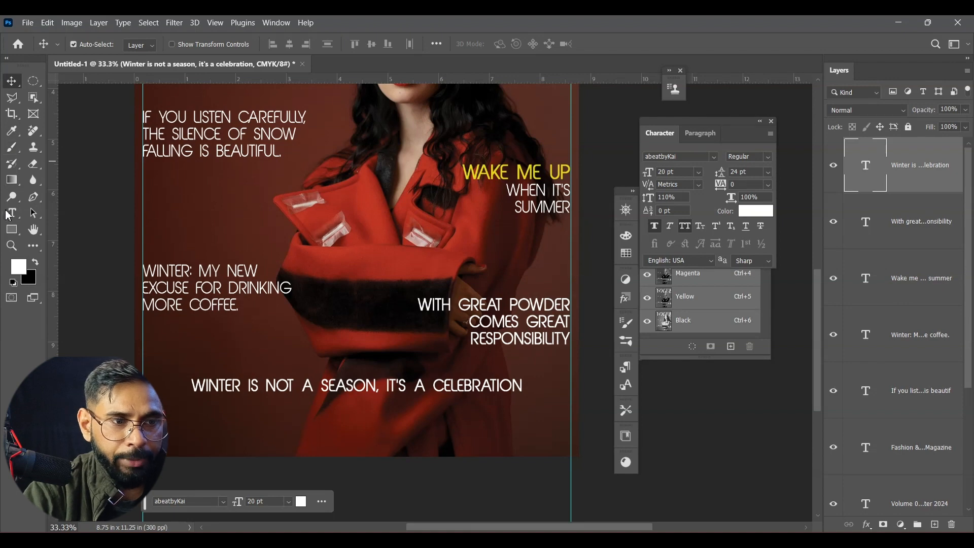
left_click(12, 213)
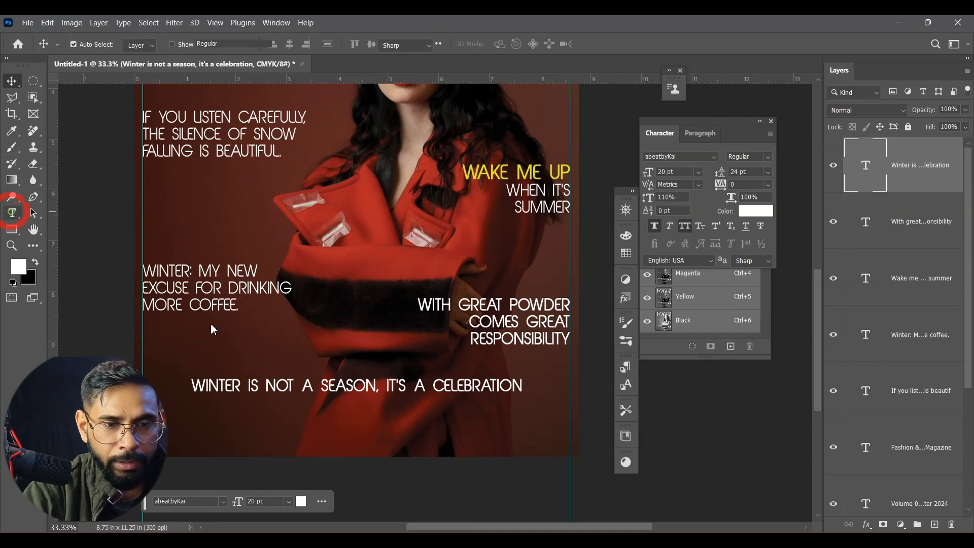
left_click(293, 387)
type(".")
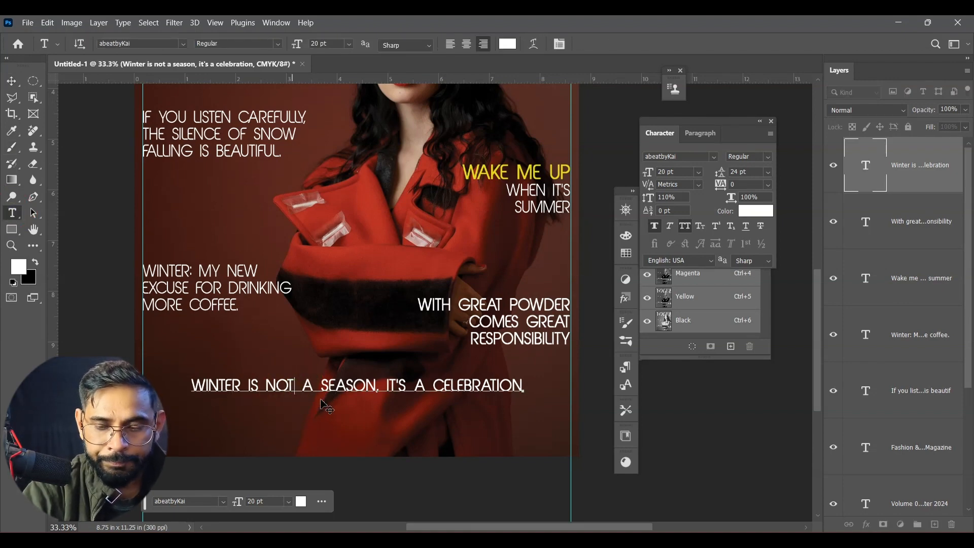
key("Return")
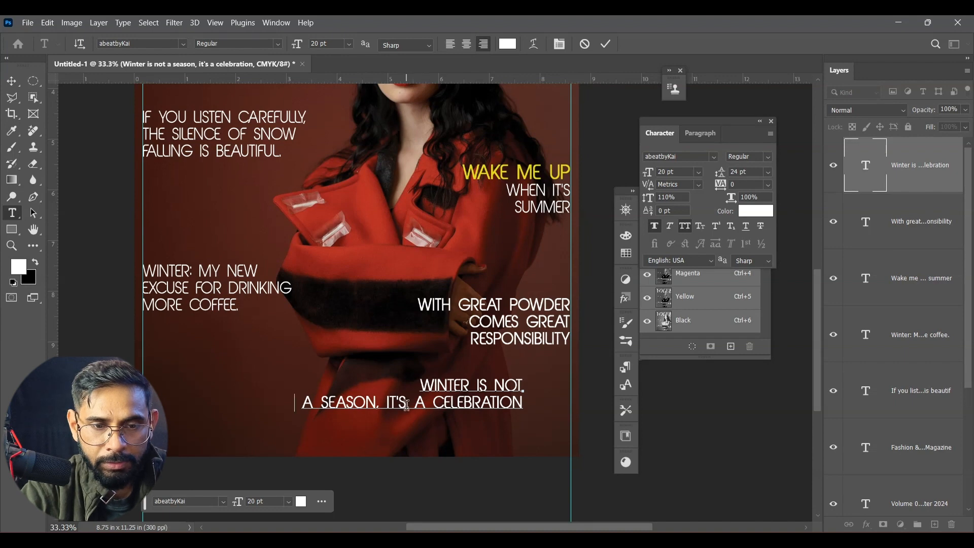
left_click(433, 407)
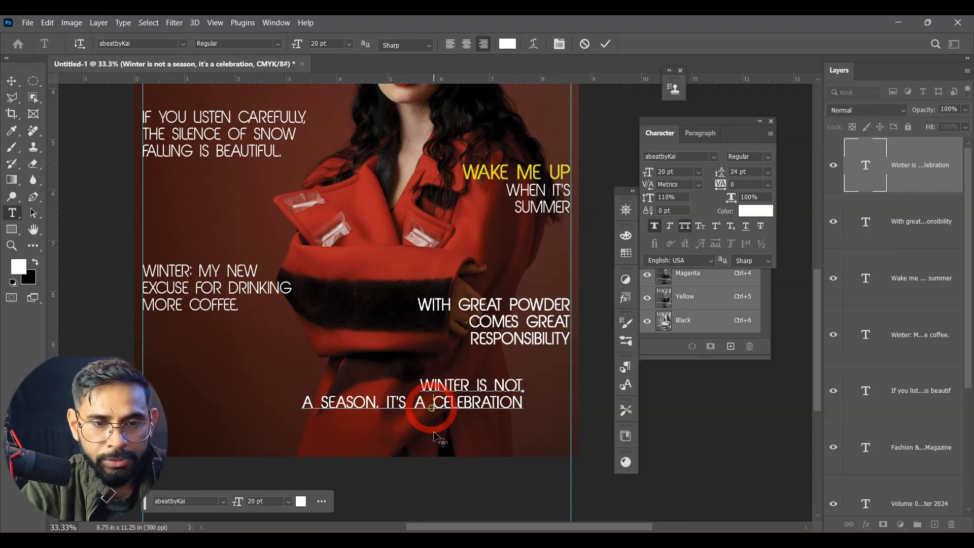
key("Return")
- Center-align the celebration quote and move it to the middle of the coat, just below the folded arms
left_click(11, 82)
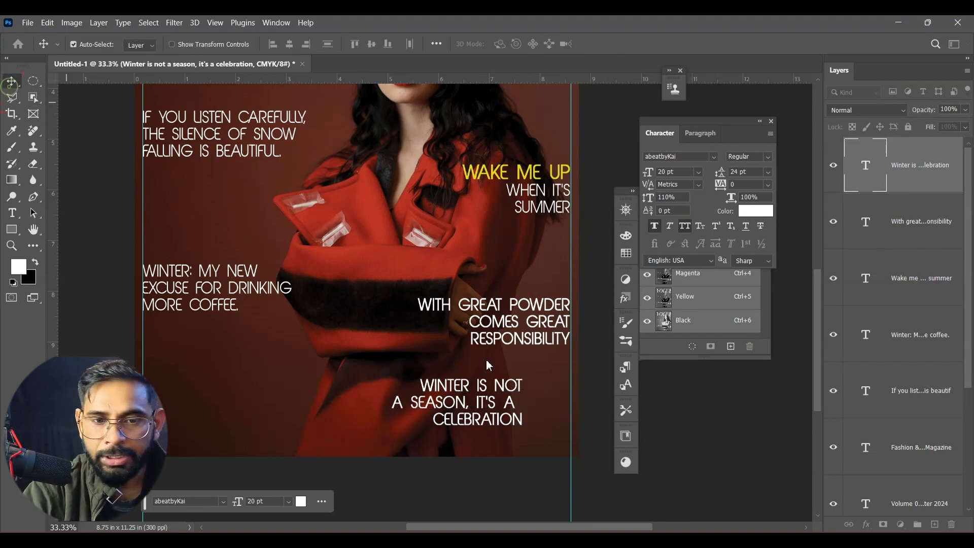
left_click_drag(491, 386, 452, 380)
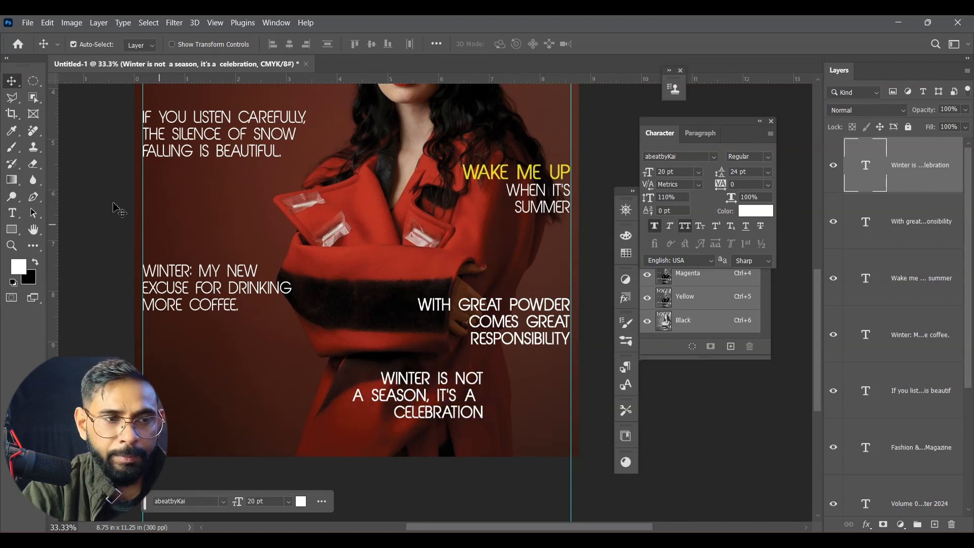
left_click(11, 213)
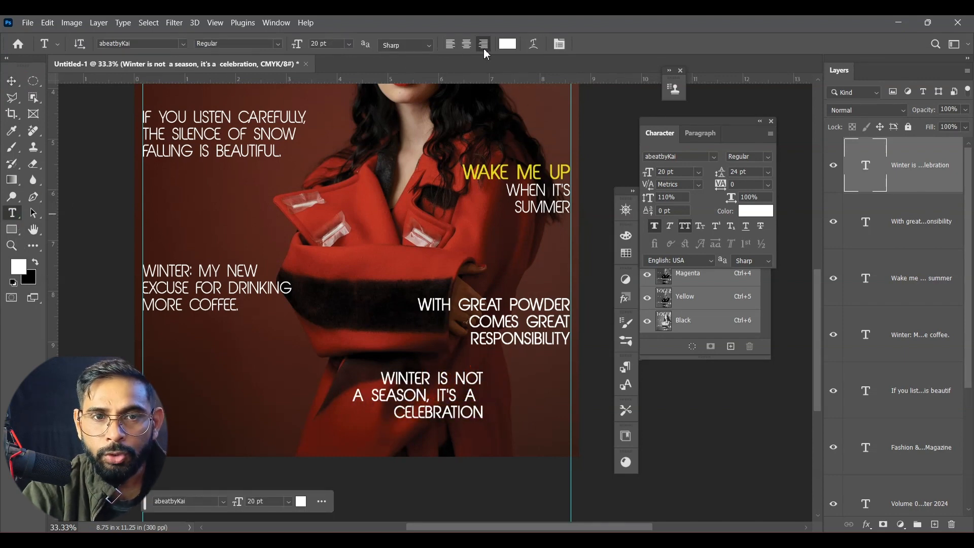
left_click(467, 44)
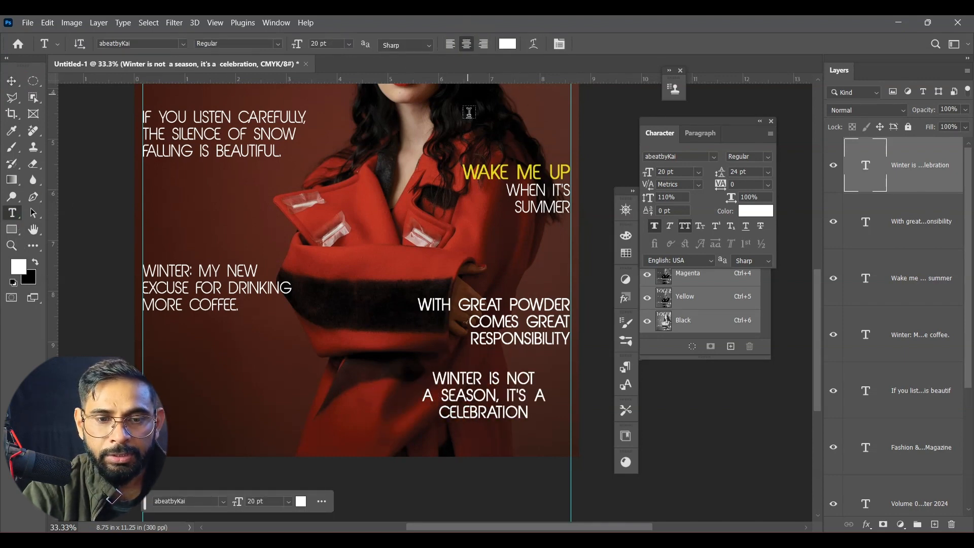
left_click(11, 80)
left_click_drag(454, 412, 359, 375)
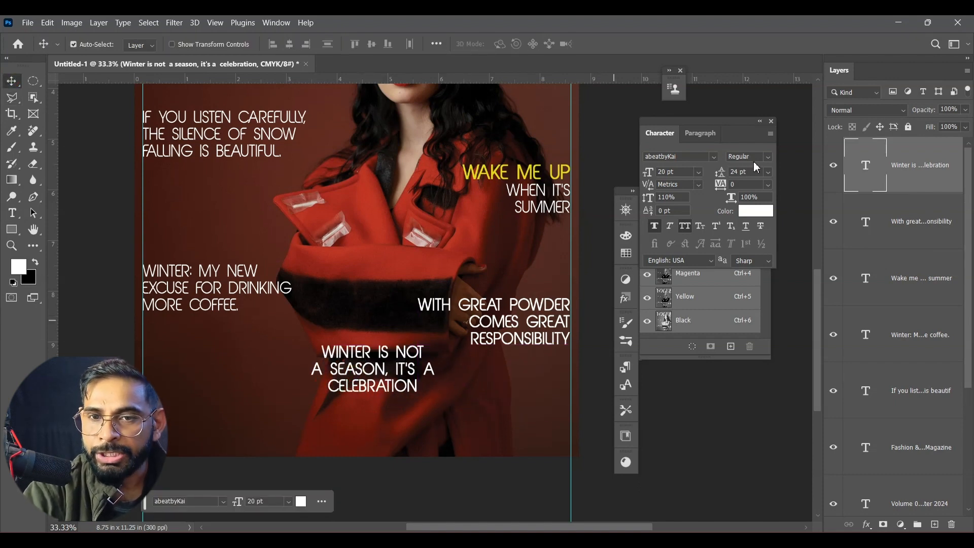
- Try the Humnst777 BlkCn BT font on the celebration quote, and change it to Cantiqe
left_click(715, 157)
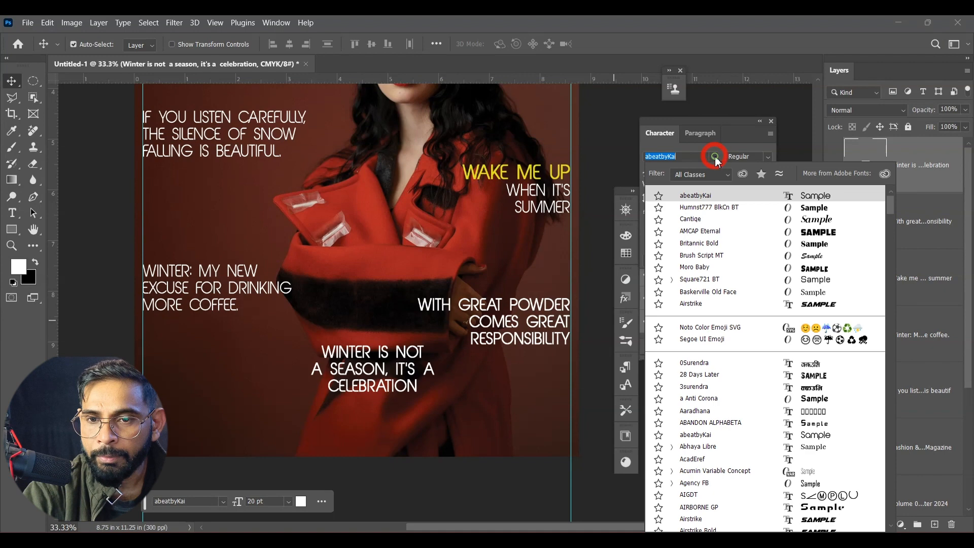
left_click(722, 209)
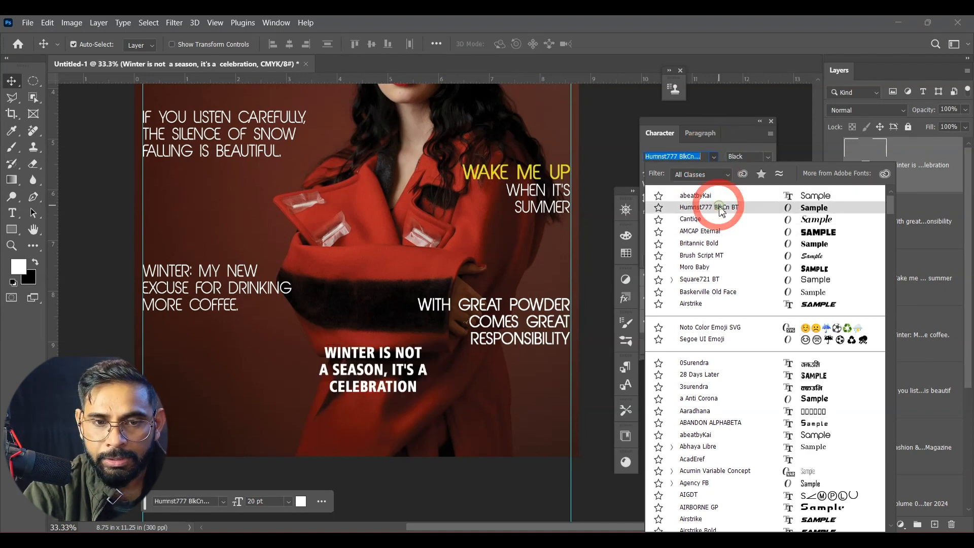
left_click(713, 158)
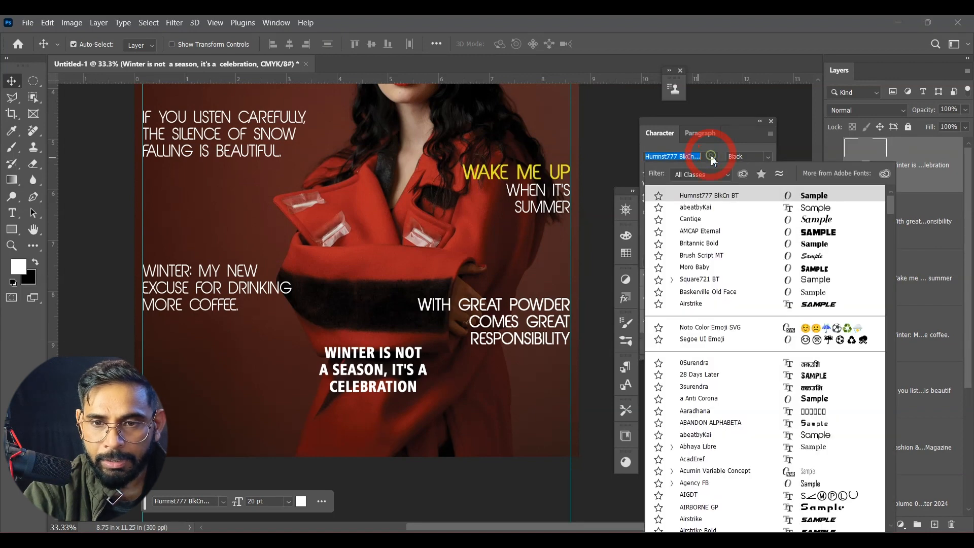
left_click(695, 220)
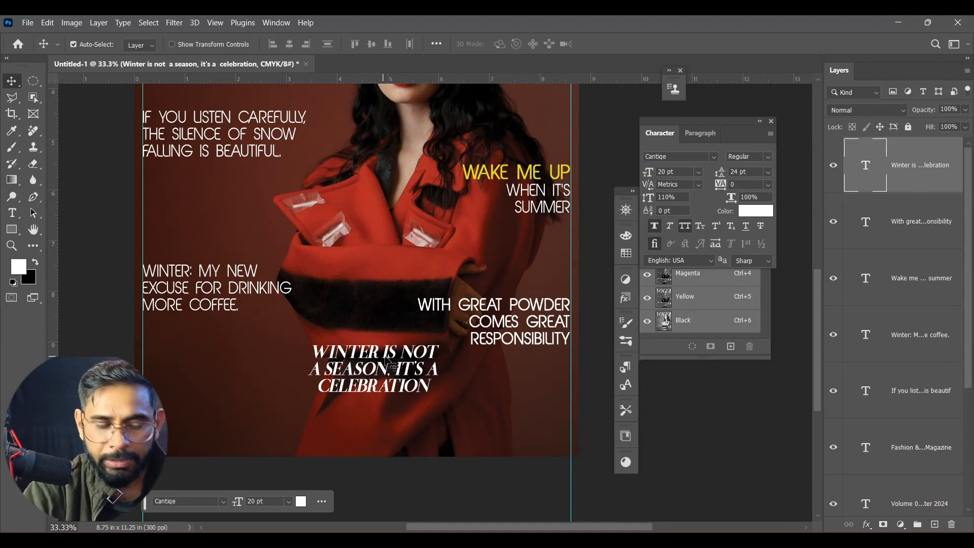
- Enlarge the celebration quote to 30 pt, set its leading to 32 pt and move it slightly down and left on the coat
left_click_drag(645, 167, 641, 167)
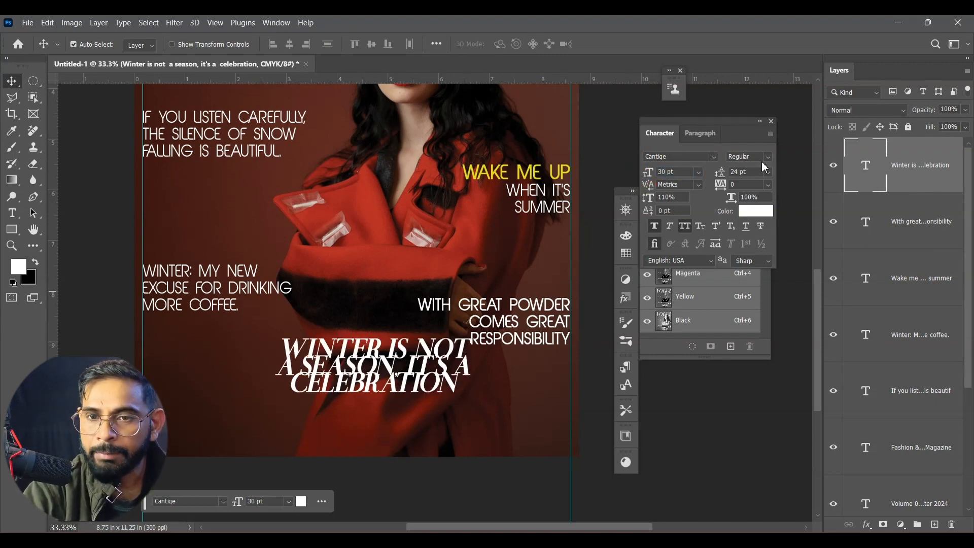
left_click(769, 173)
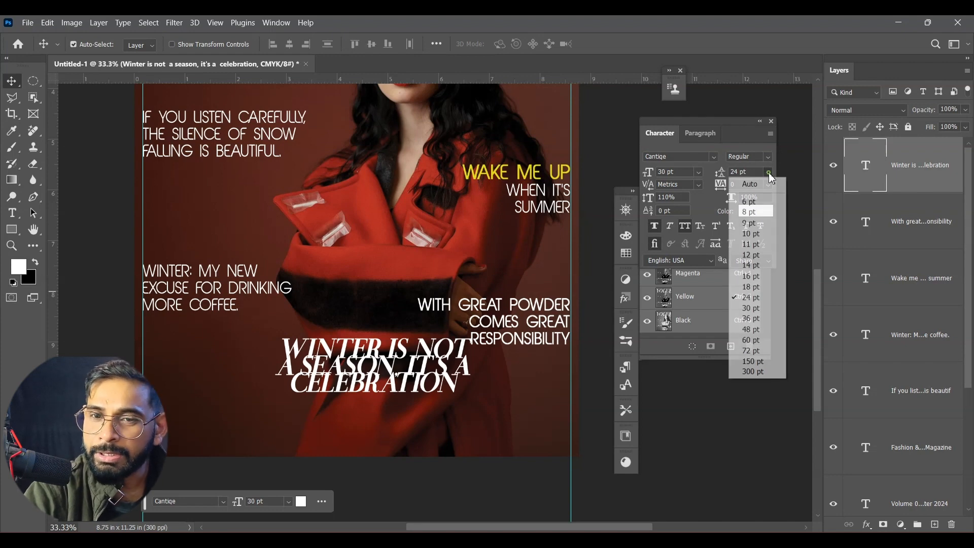
left_click(765, 307)
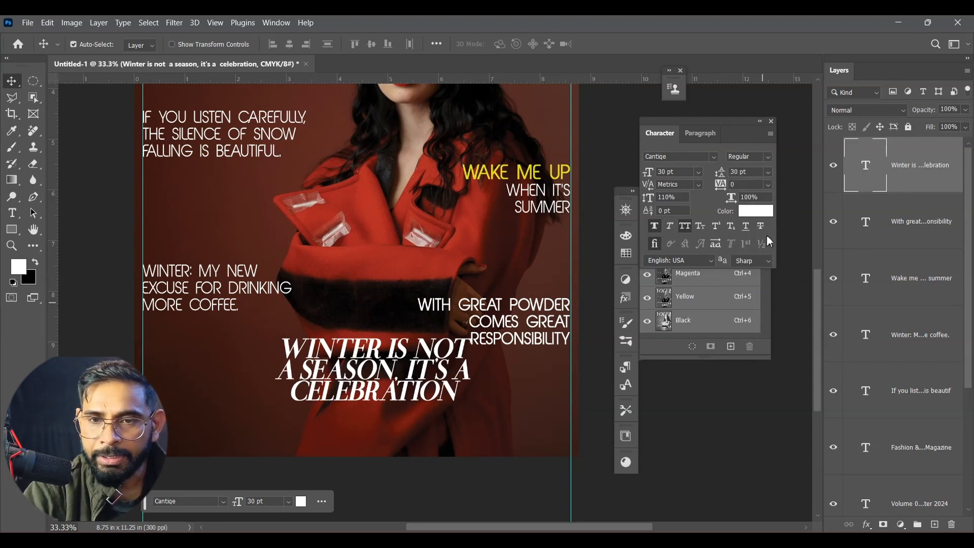
left_click(769, 172)
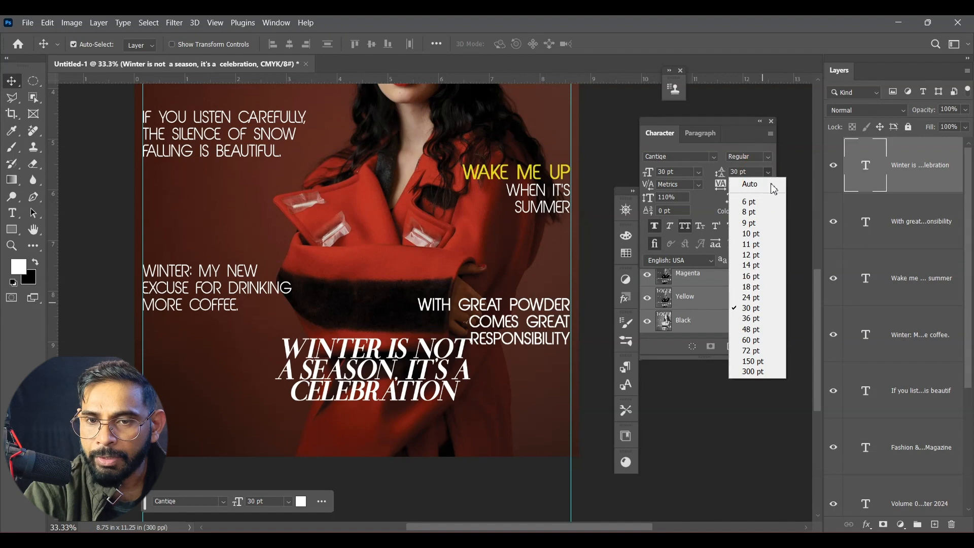
left_click(770, 318)
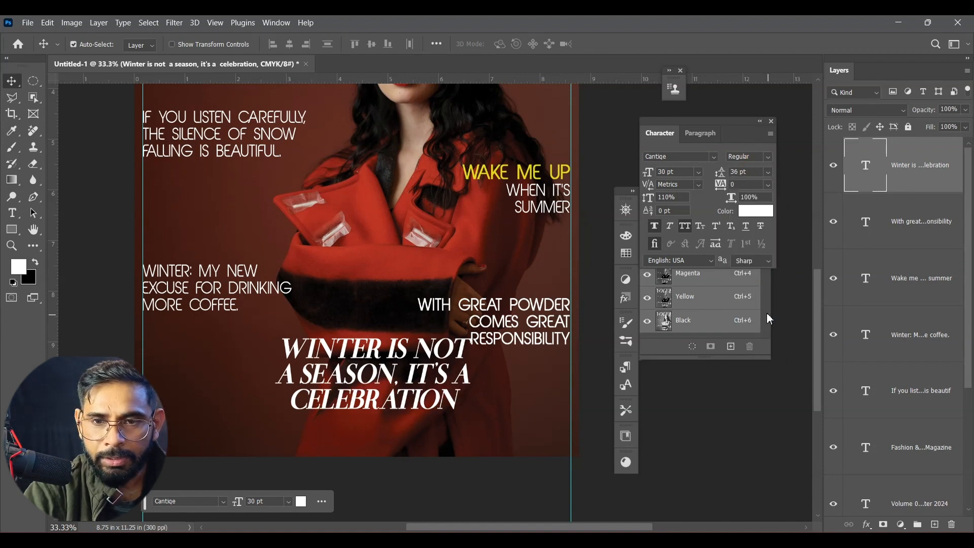
type("32")
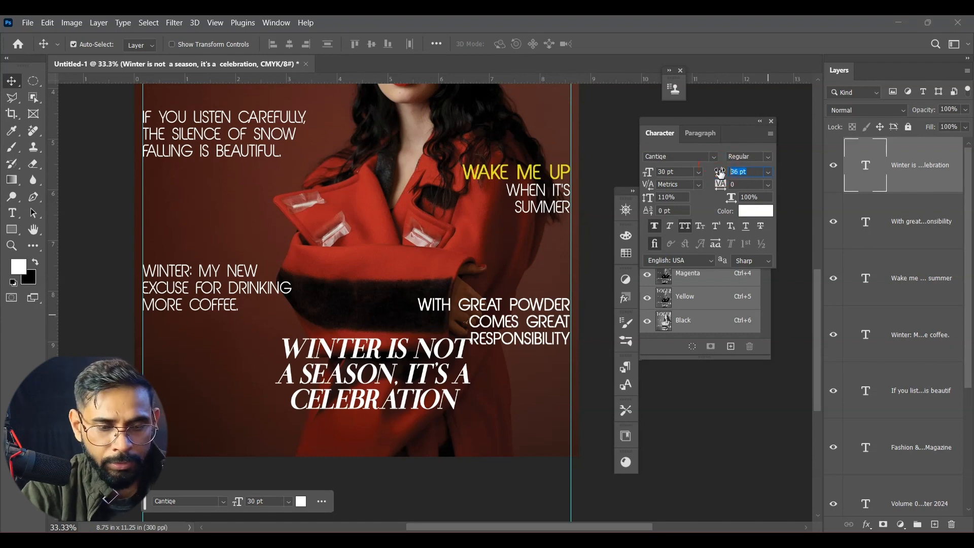
key("Return")
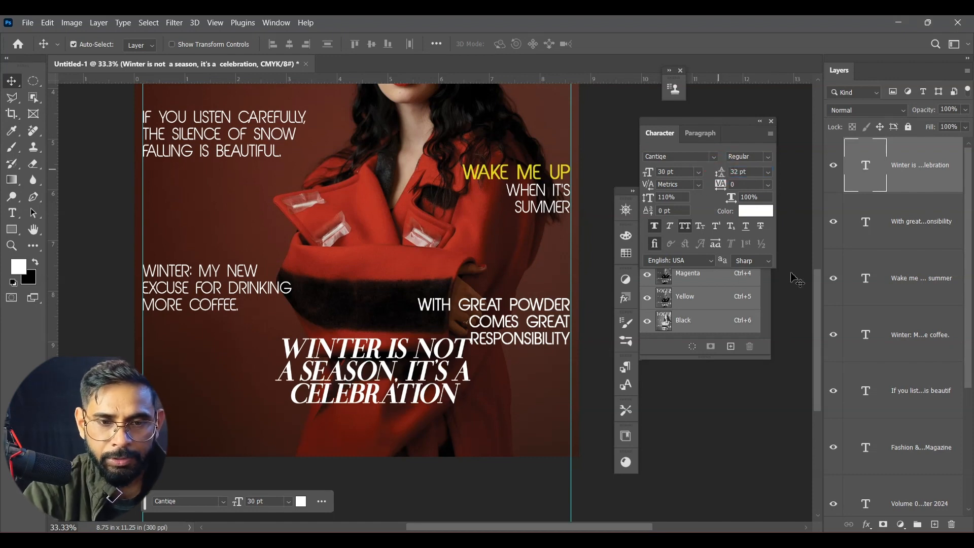
mouse_move(398, 362)
left_mouse_down()
mouse_move(377, 367)
mouse_move(389, 369)
left_mouse_up()
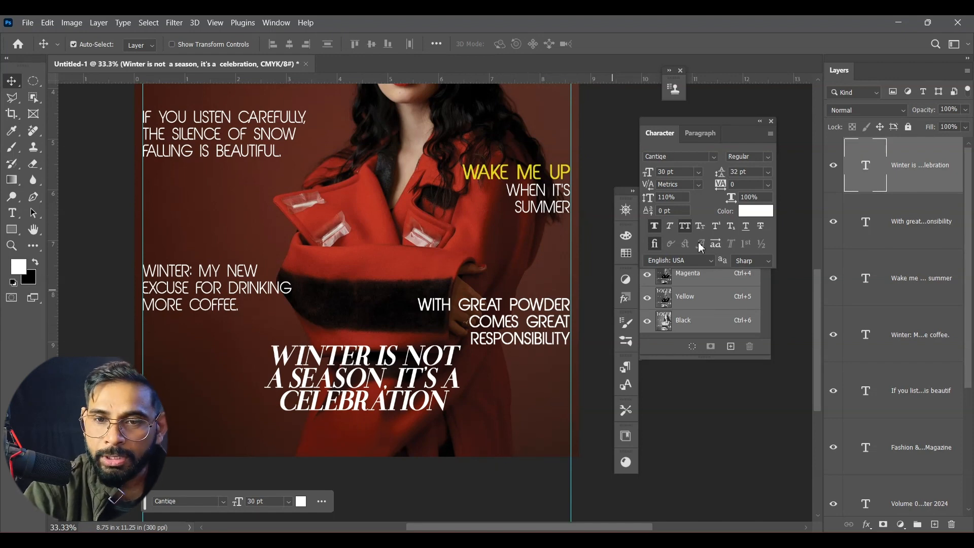
- Recolor the celebration quote from white to a light yellow
left_click(750, 212)
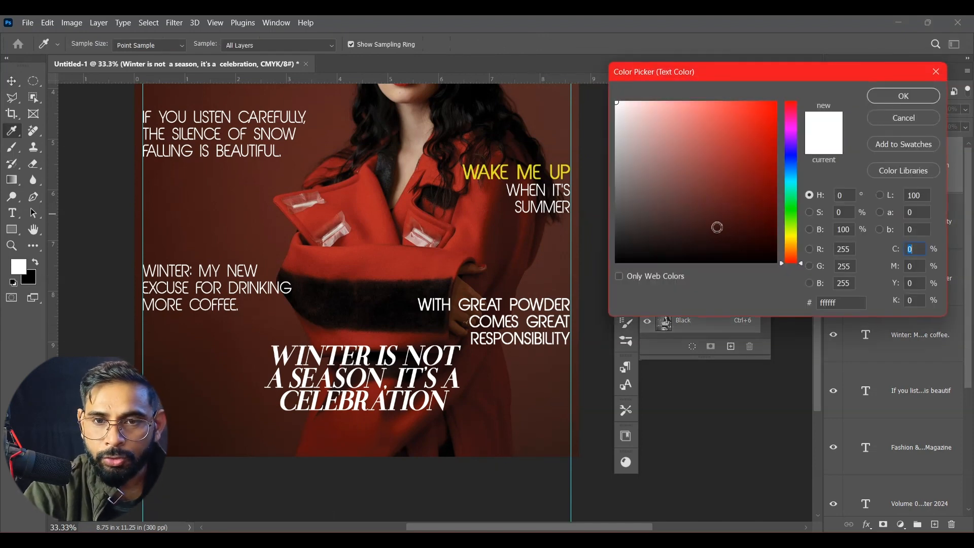
left_click(795, 131)
left_click_drag(758, 130, 773, 102)
left_click_drag(789, 196, 790, 225)
left_click(712, 102)
left_click_drag(714, 103, 700, 105)
mouse_move(790, 128)
left_mouse_down()
mouse_move(785, 115)
mouse_move(787, 143)
left_mouse_up()
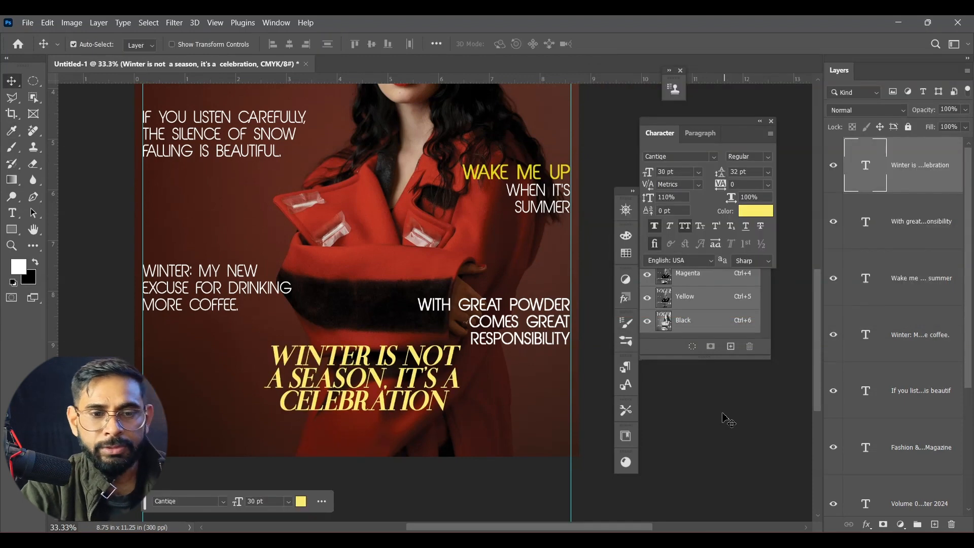
left_click(727, 419)
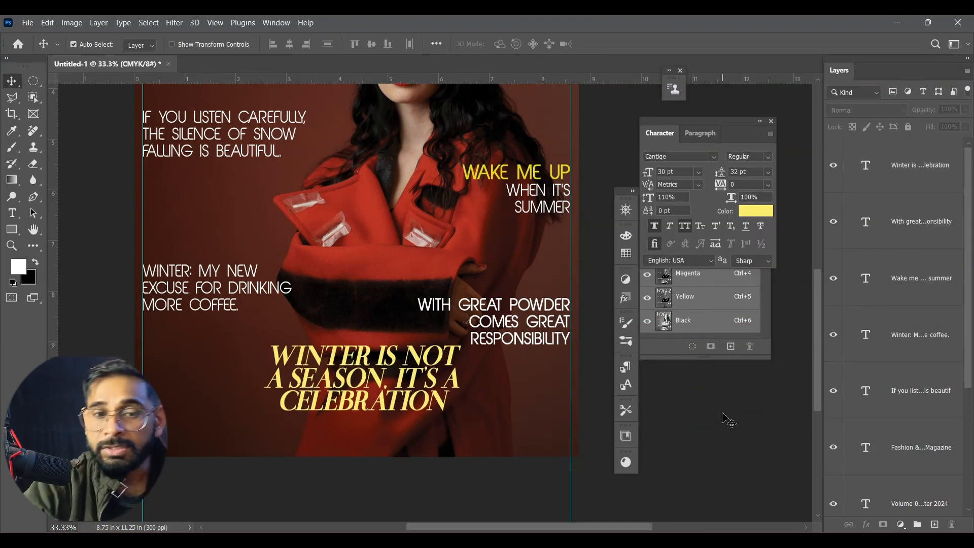
- Nudge the celebration quote slightly left so it sits at the horizontal center of the cover
left_click_drag(460, 267, 463, 318)
left_click(422, 414)
left_click_drag(423, 416, 415, 417)
left_click(677, 442)
- Place the barcode image, scale it down and position it in the cover's lower-left corner along the margin guide
left_click_drag(362, 401, 370, 351)
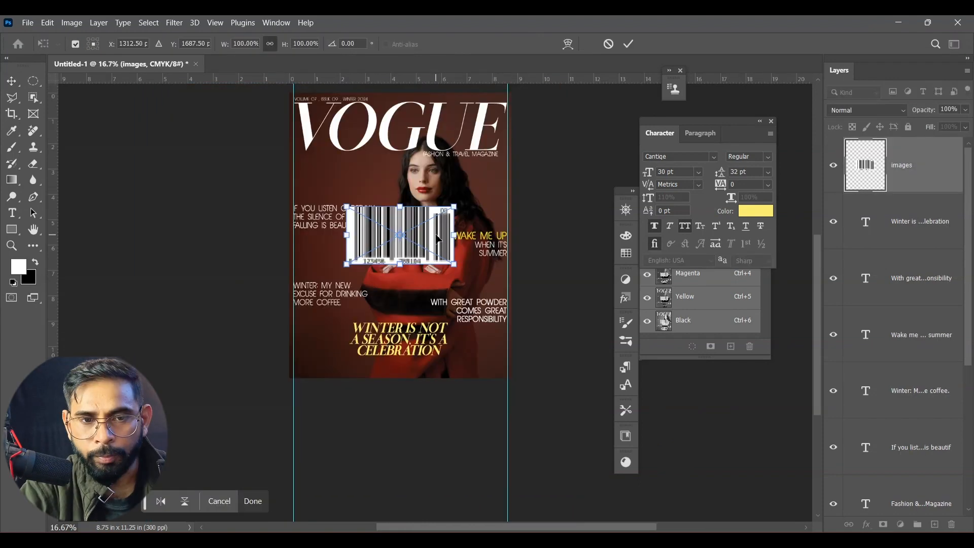
left_click_drag(446, 243, 337, 331)
key("Return")
key("ctrl+plus")
left_click(571, 423)
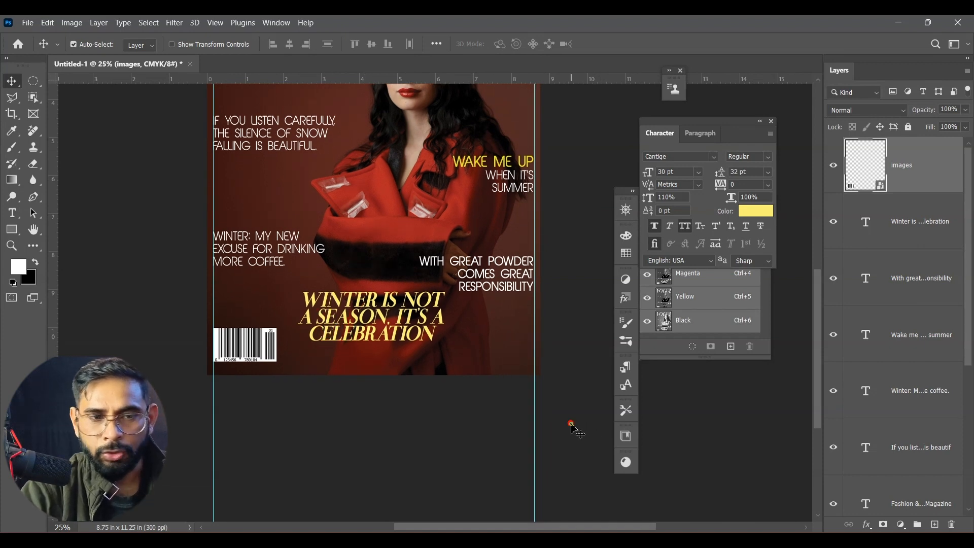
left_click_drag(294, 334, 319, 364)
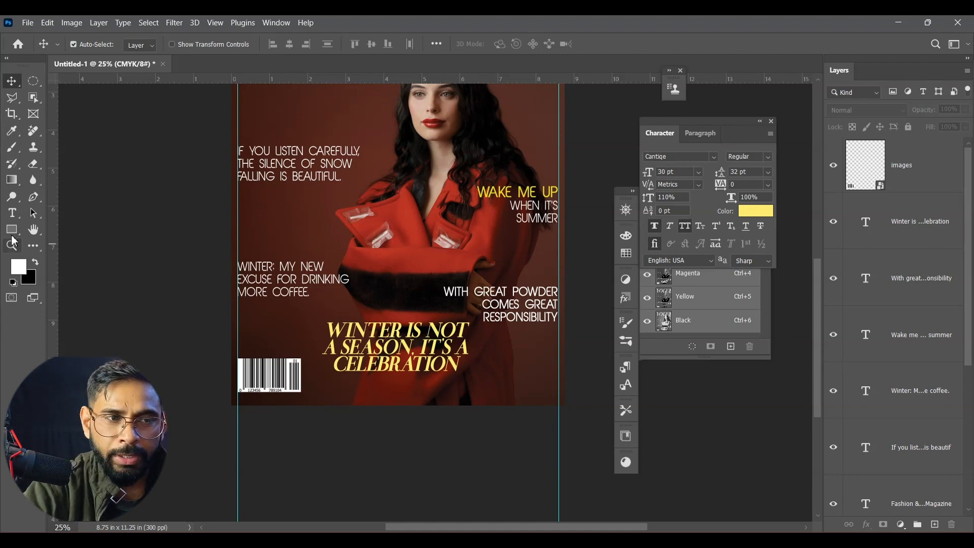
left_click(12, 213)
key("ctrl+plus")
key("ctrl+plus")
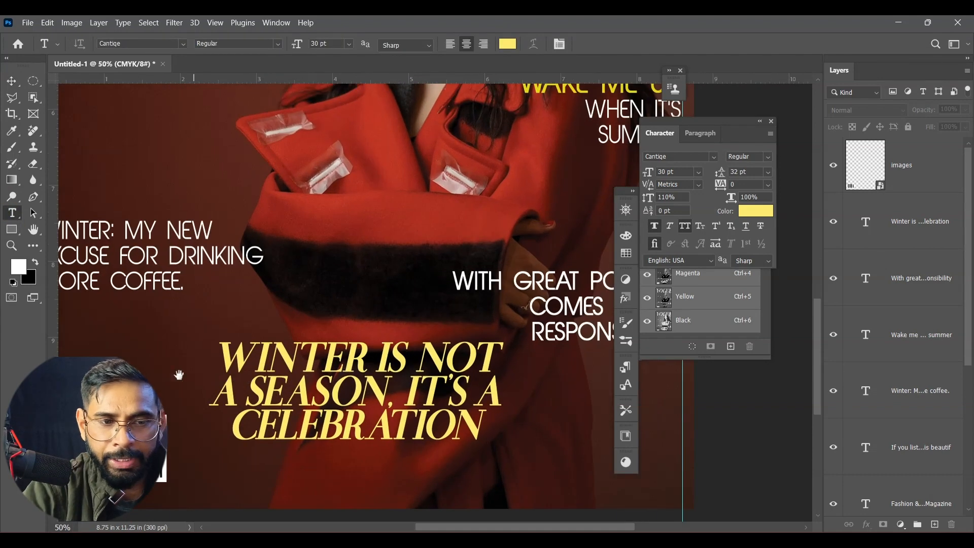
left_click_drag(176, 375, 344, 361)
left_click(246, 380)
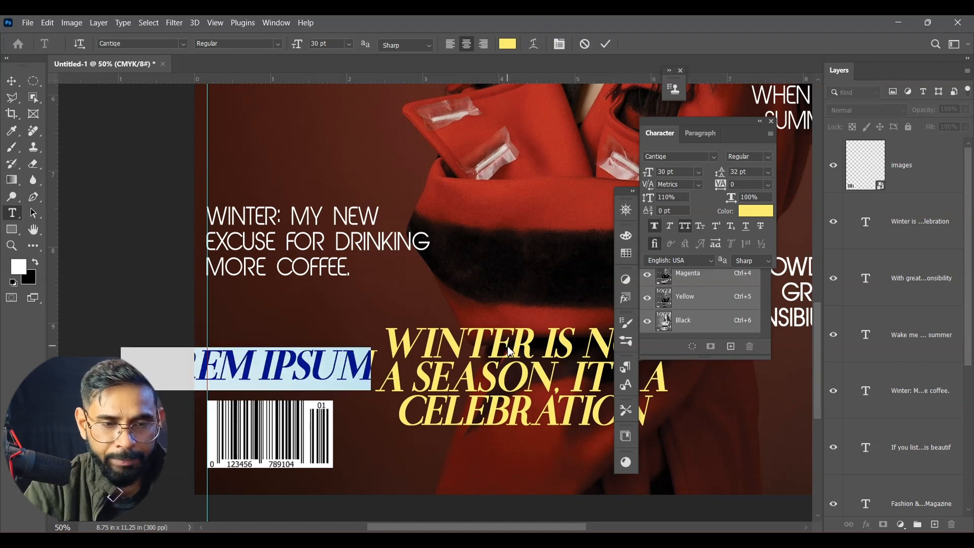
type("WWW.VOGUE.COM")
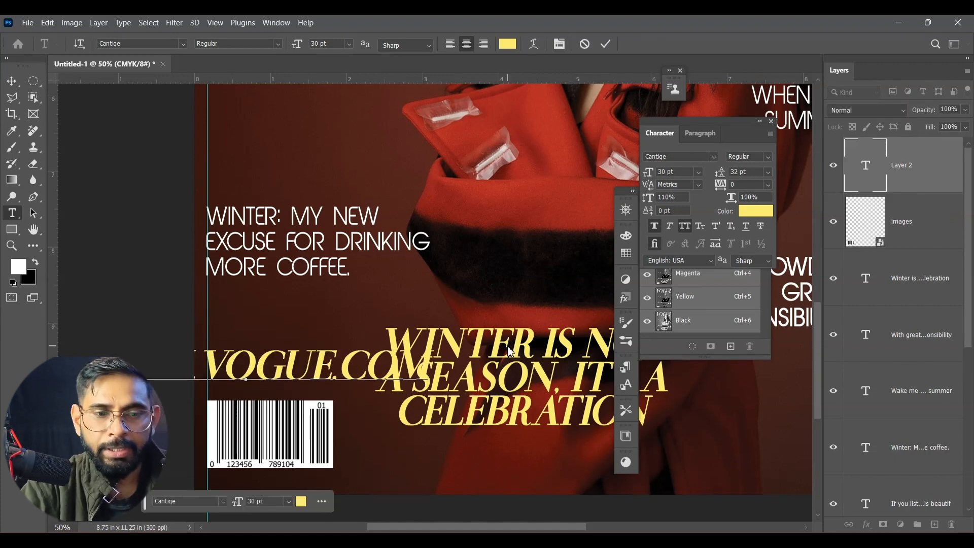
- Set the web address to 5 pt and move it directly above the barcode's left end
left_click(11, 80)
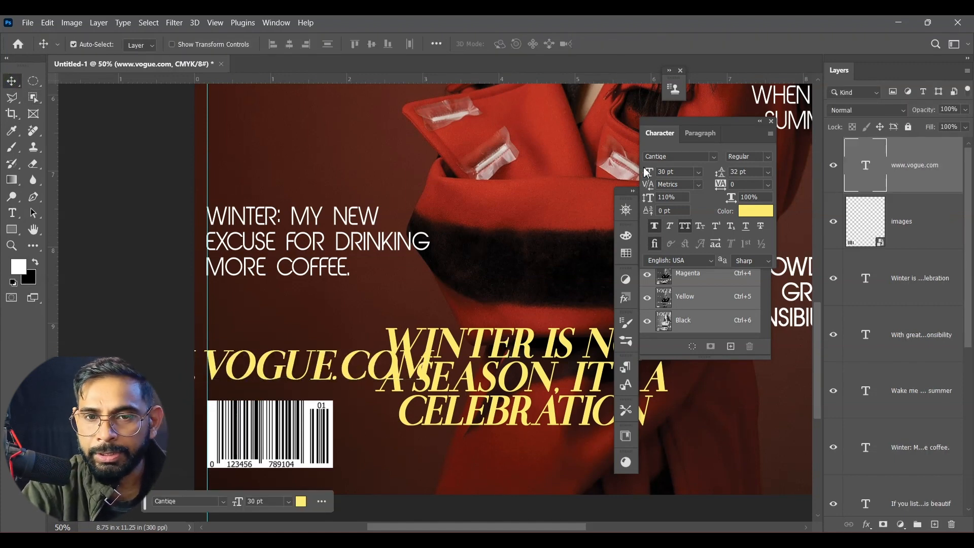
left_click(678, 173)
type("5")
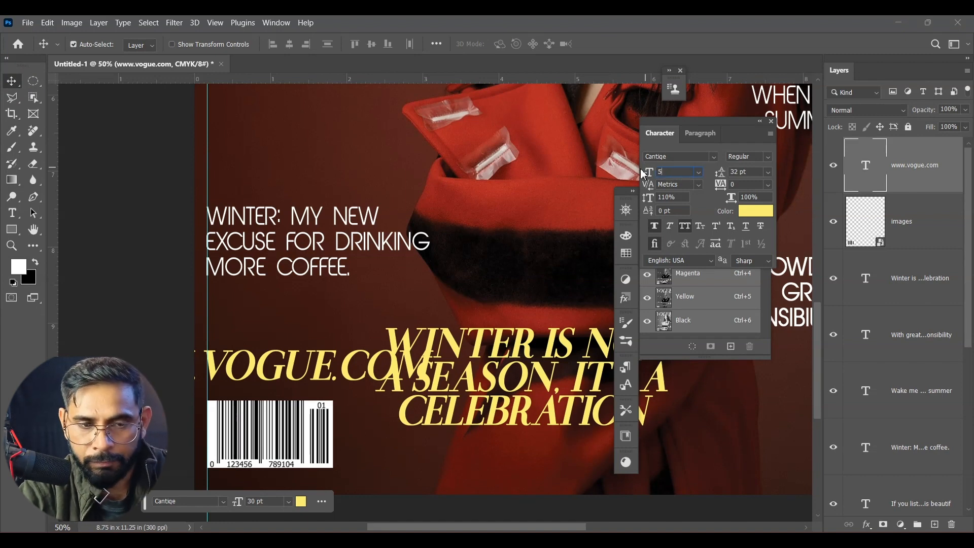
key("Return")
left_click_drag(259, 384, 245, 401)
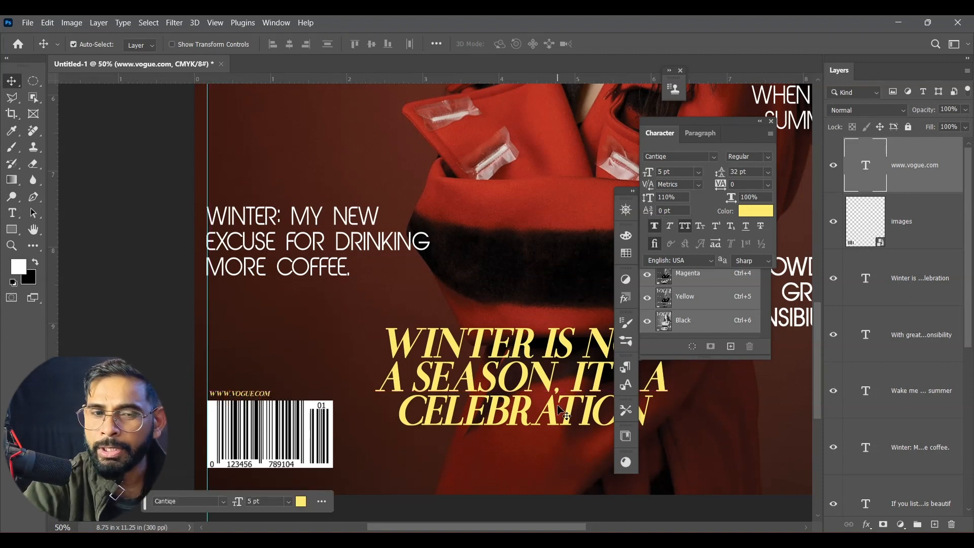
- Change the text color of the web address above the barcode to white
left_click(756, 210)
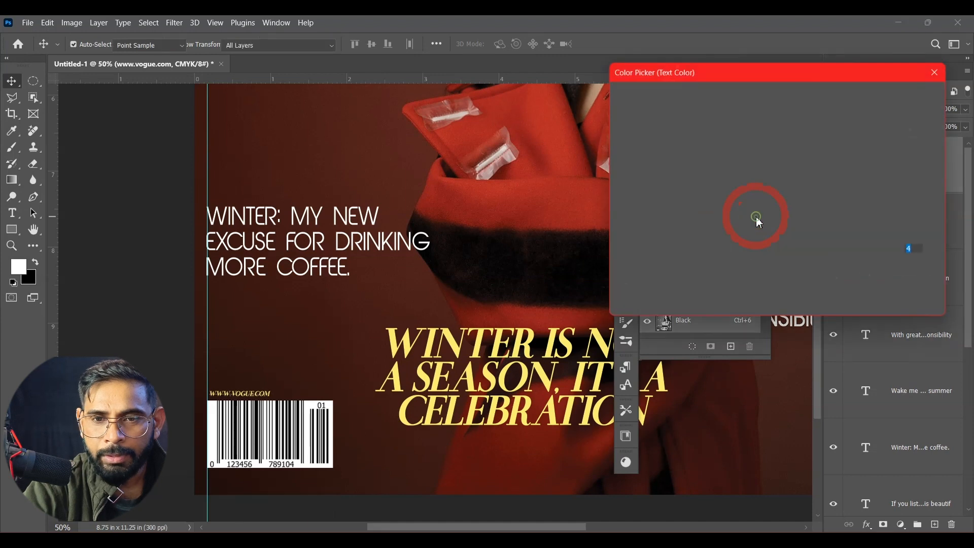
left_click(680, 143)
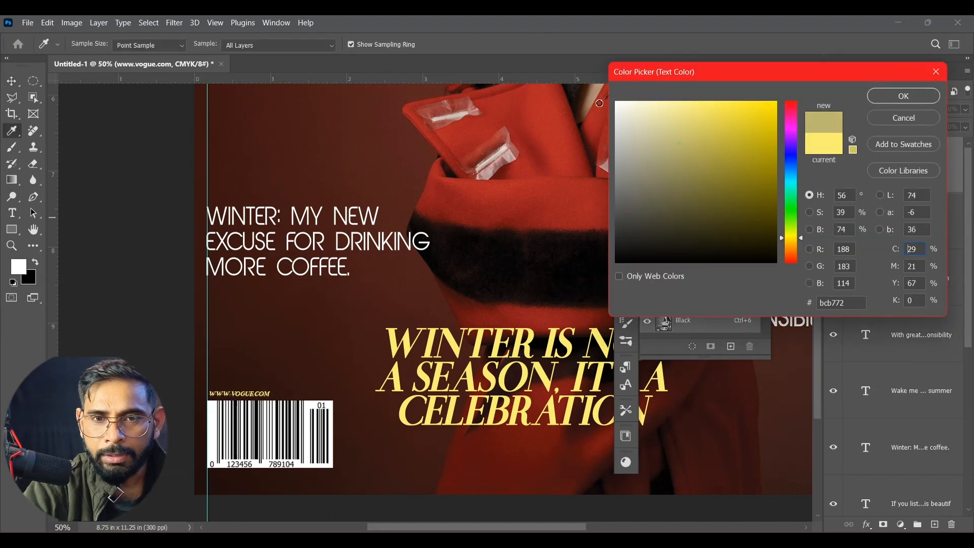
left_click(885, 96)
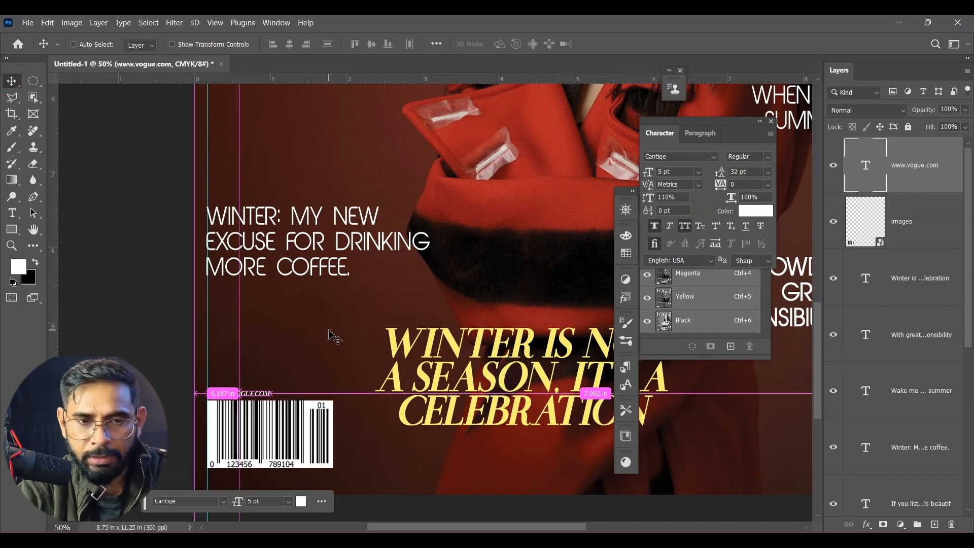
key("ctrl+minus")
key("ctrl+minus")
key("ctrl+minus")
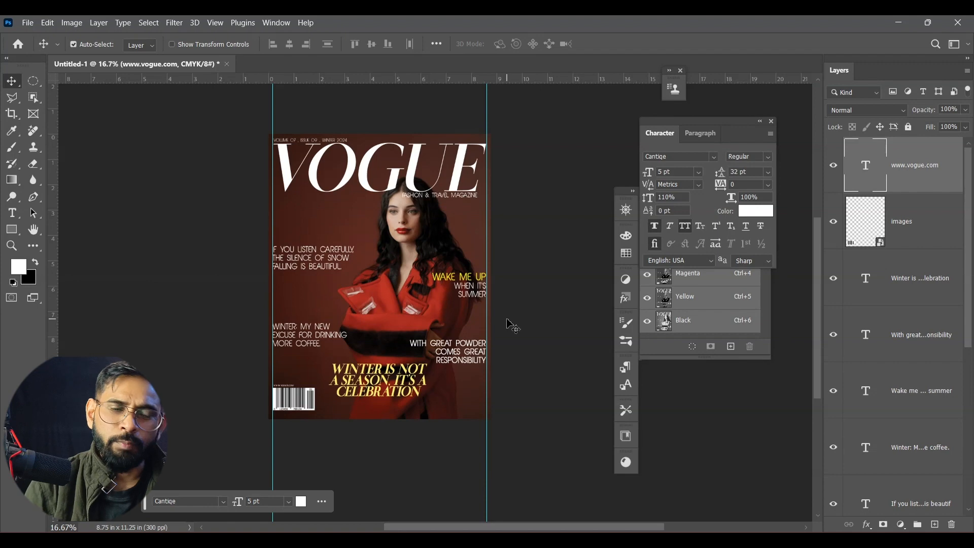